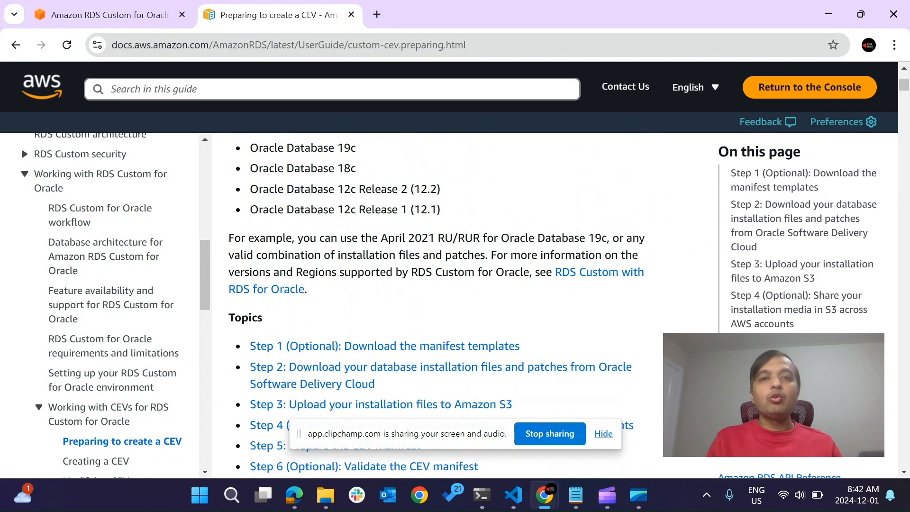
Switch to the Amazon RDS console in Edge and start creating a custom engine version.
{"action": "scroll", "coordinate": [436, 303], "scroll_direction": "down", "scroll_amount": 2}
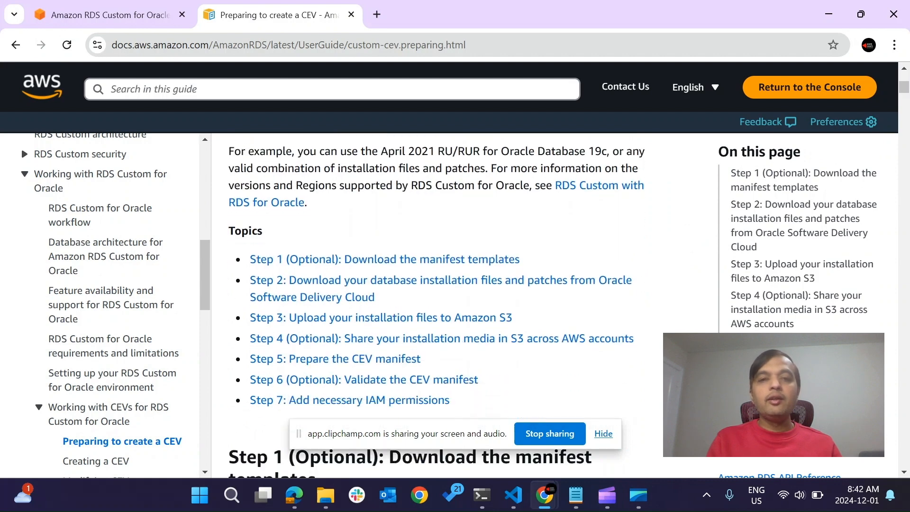
{"action": "scroll", "coordinate": [435, 304], "scroll_direction": "down", "scroll_amount": 1}
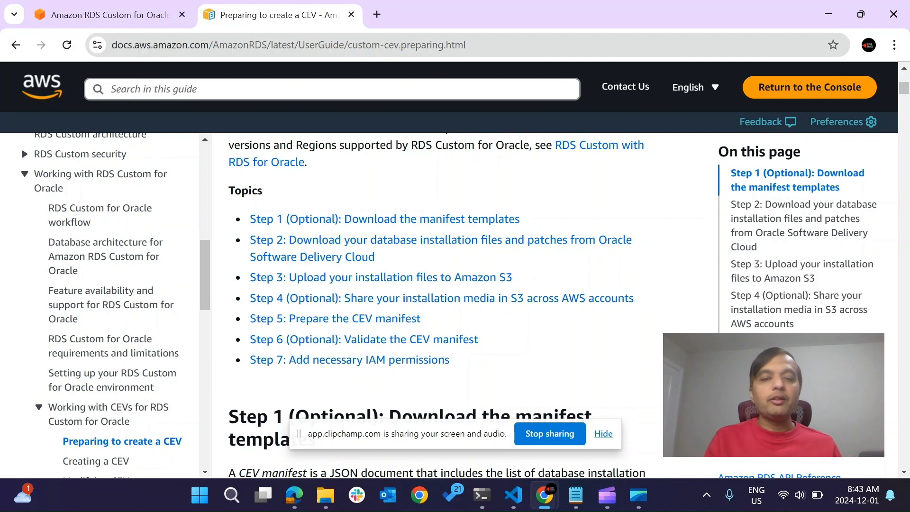
{"action": "left_click", "coordinate": [293, 494]}
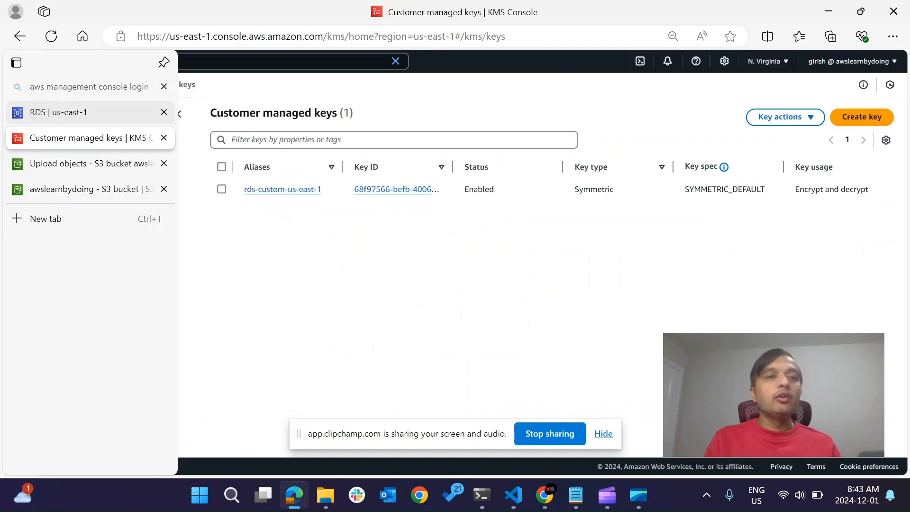
{"action": "left_click", "coordinate": [28, 112]}
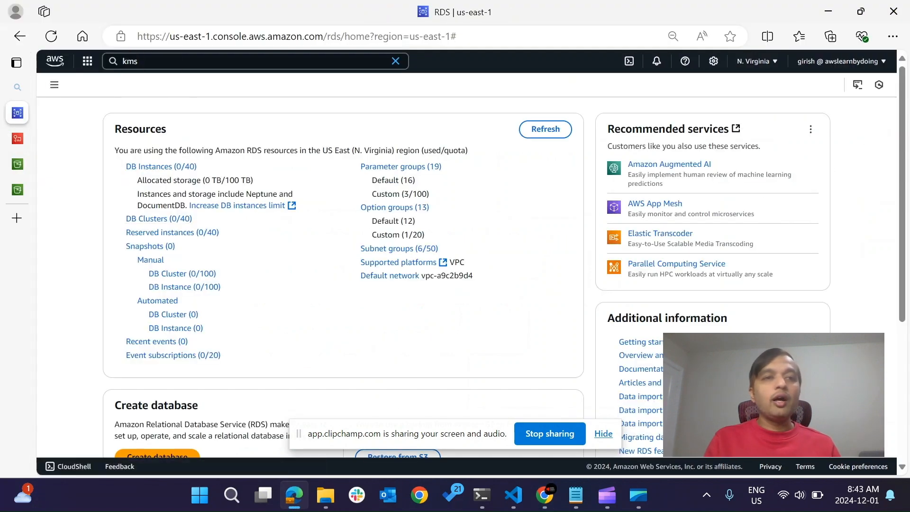
{"action": "left_click", "coordinate": [54, 85]}
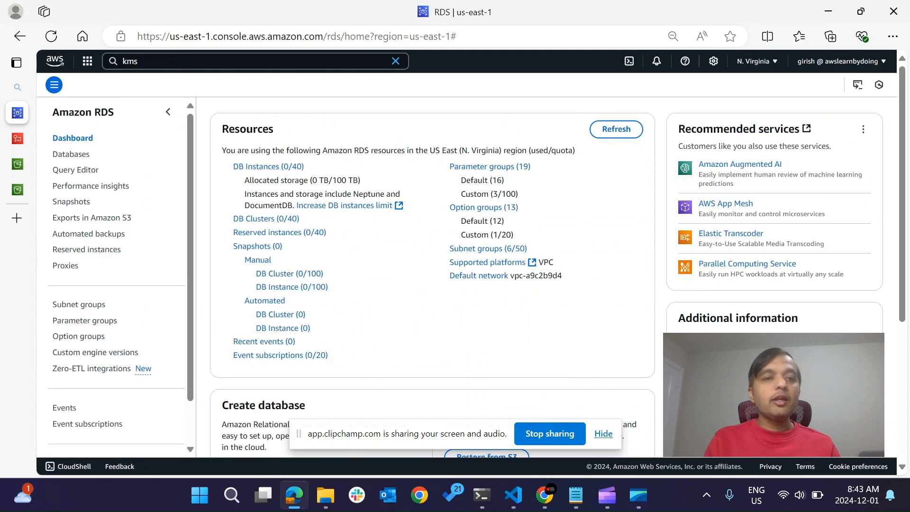
{"action": "left_click", "coordinate": [95, 352]}
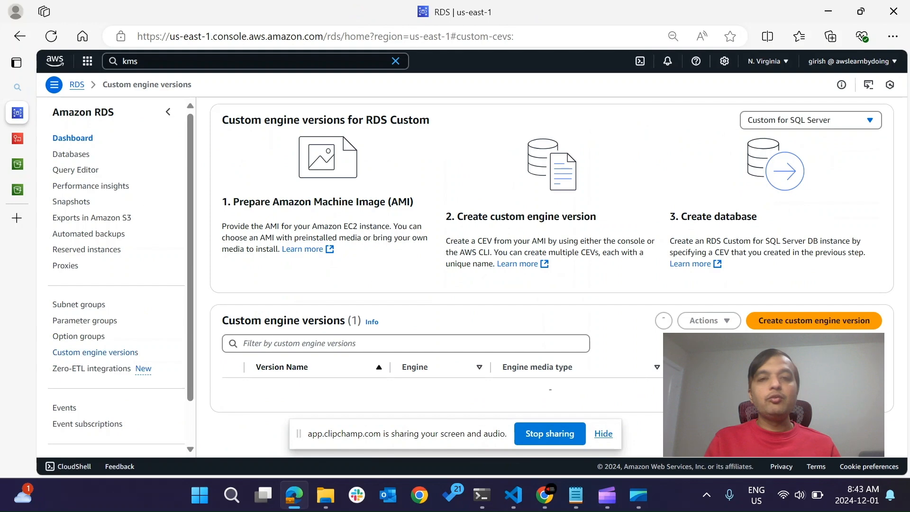
{"action": "left_click", "coordinate": [814, 320]}
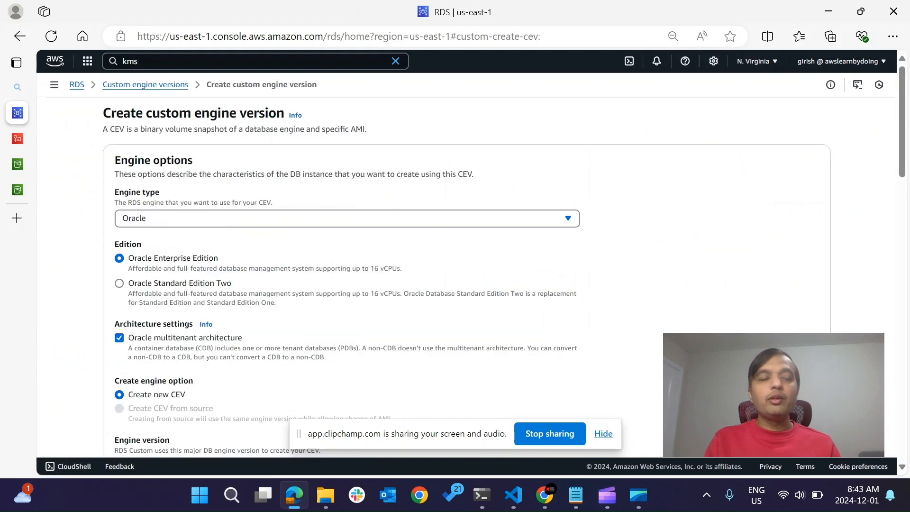
Keep Oracle as the engine type and name the custom engine version mycve.
{"action": "left_click", "coordinate": [347, 218]}
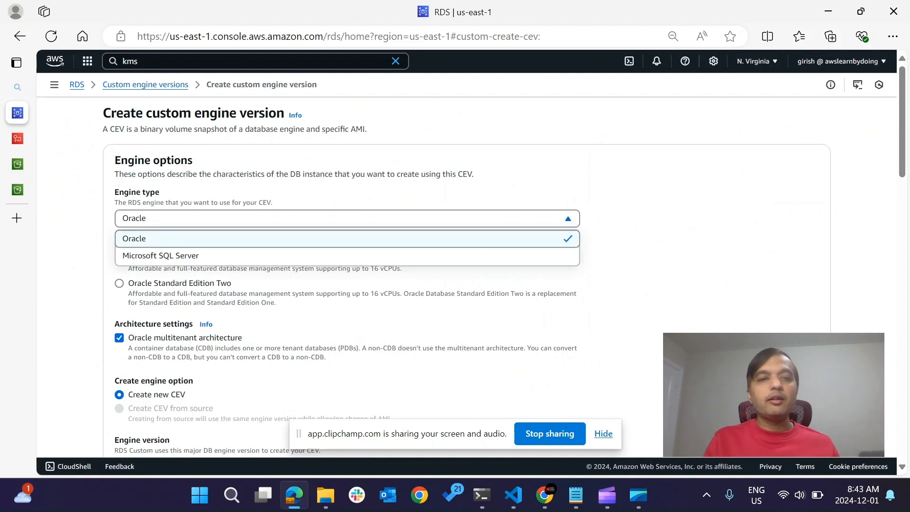
{"action": "left_click", "coordinate": [346, 219]}
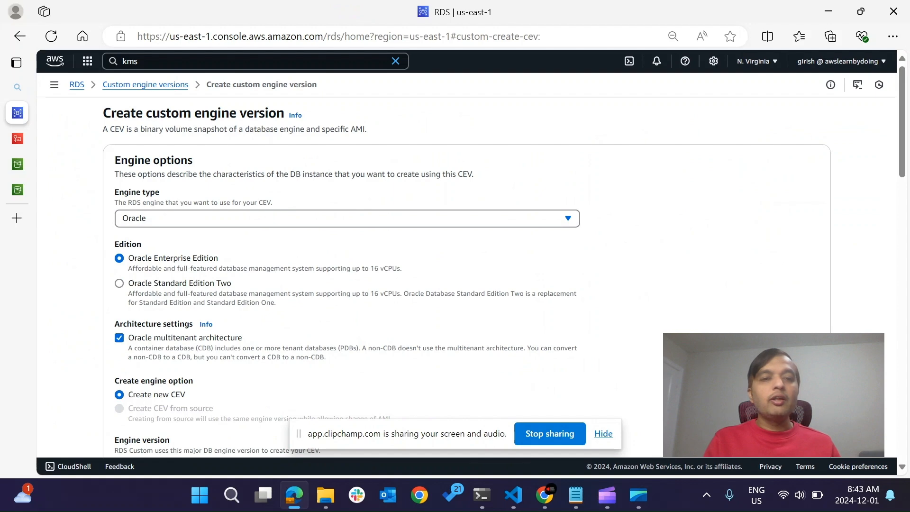
{"action": "scroll", "coordinate": [455, 266], "scroll_direction": "down", "scroll_amount": 3}
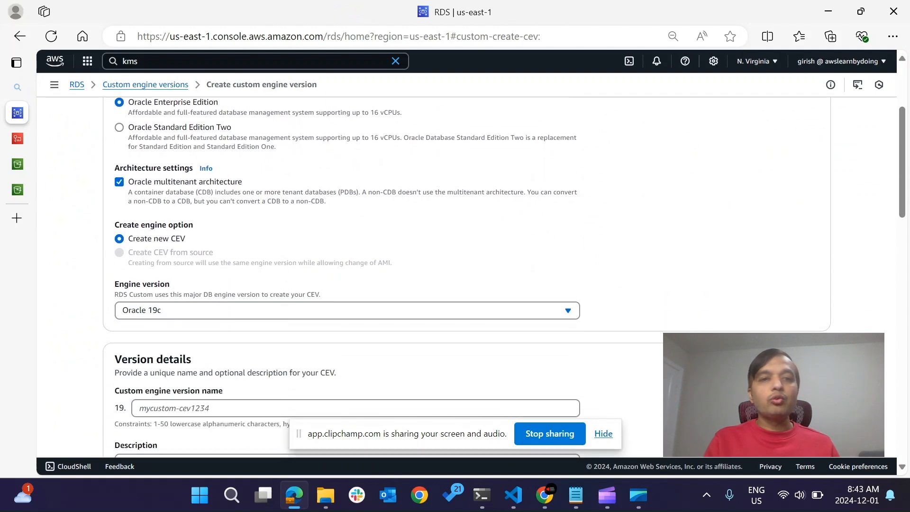
{"action": "scroll", "coordinate": [454, 275], "scroll_direction": "down", "scroll_amount": 3}
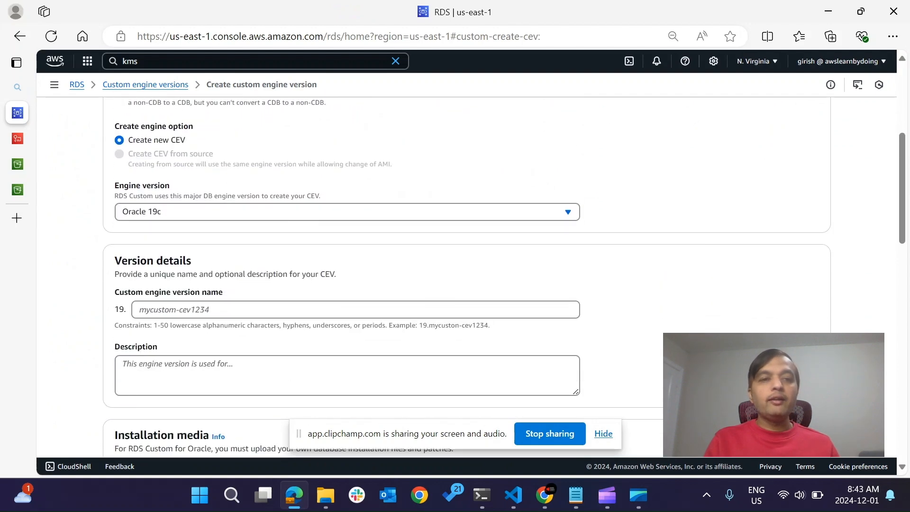
{"action": "left_click", "coordinate": [290, 269]}
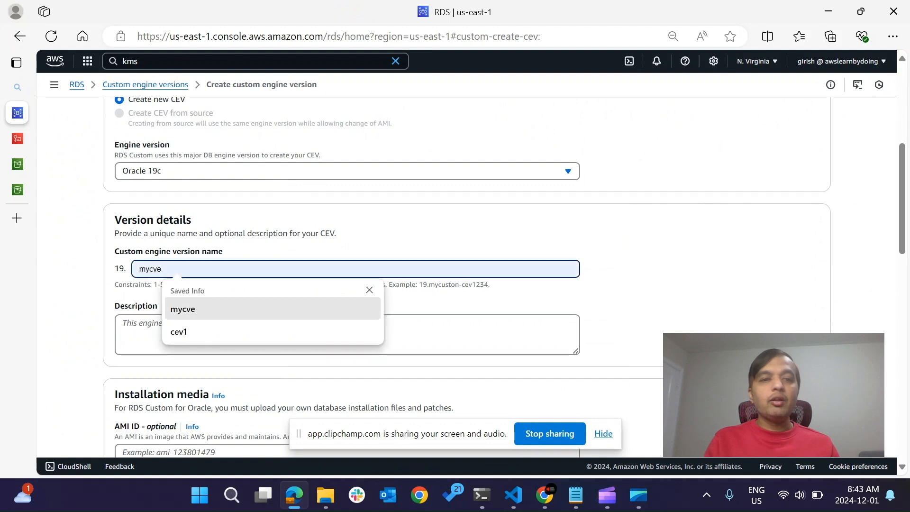
{"action": "key", "text": "Return"}
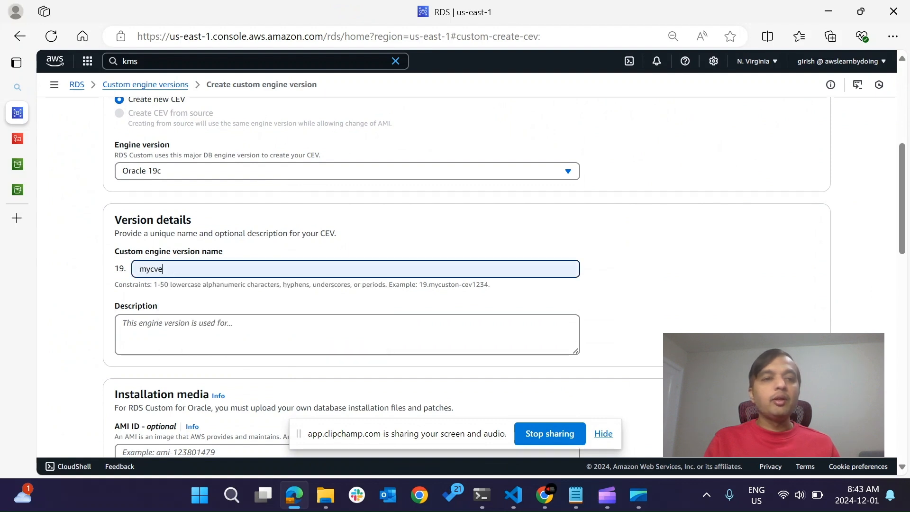
{"action": "key", "text": "Tab"}
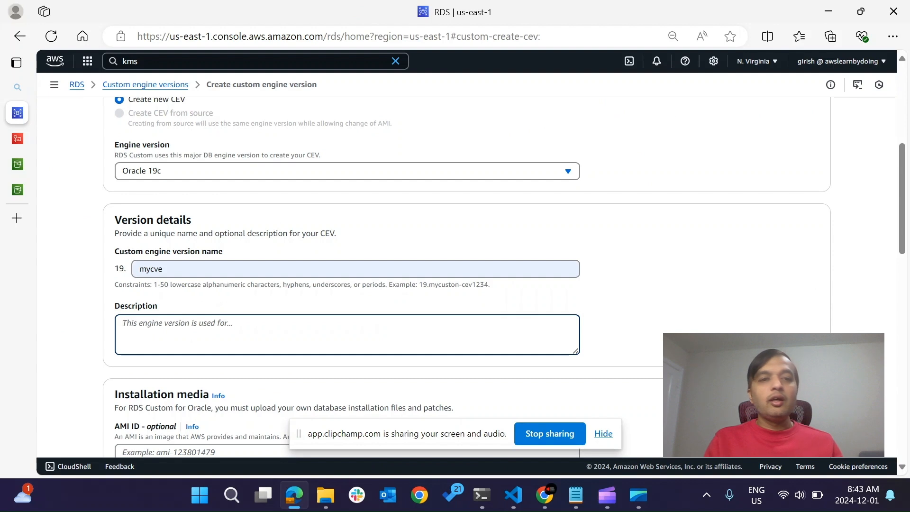
{"action": "double_click", "coordinate": [119, 268]}
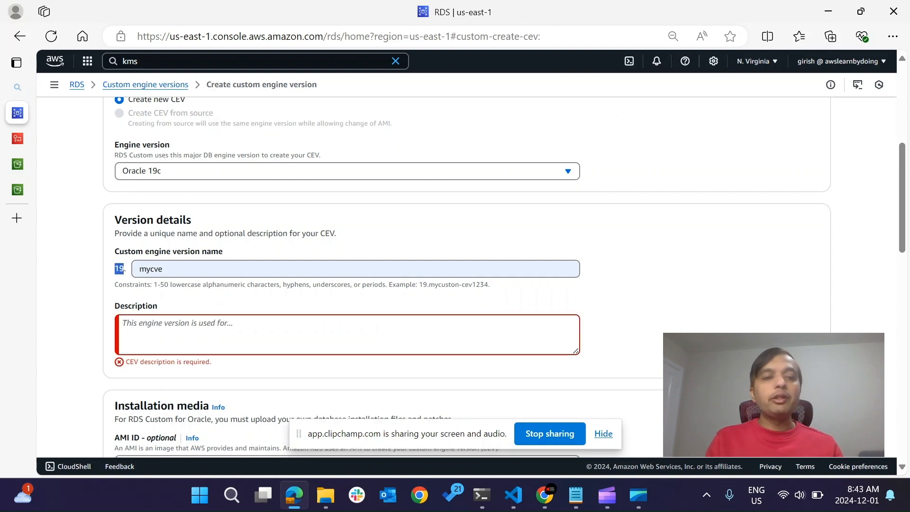
Enter "19c RU patch July 2024 bugfix" as the description of the custom engine version.
{"action": "left_click", "coordinate": [199, 332]}
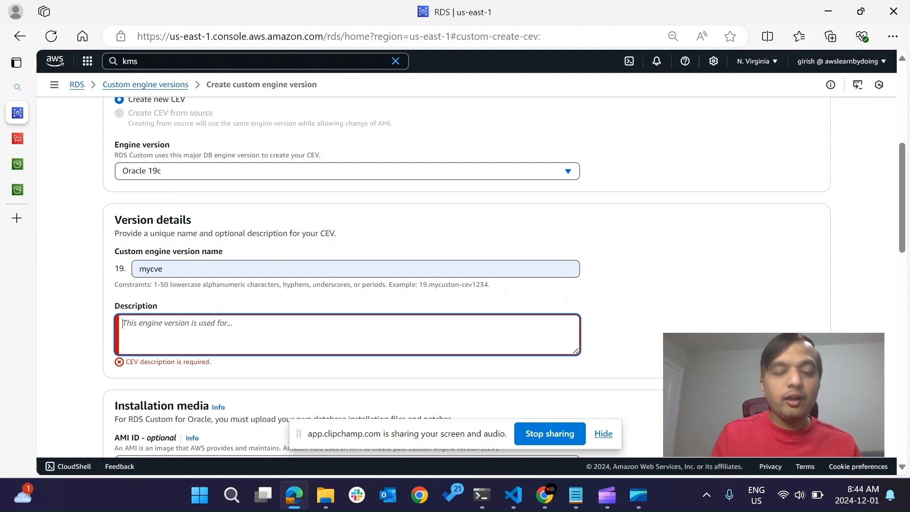
{"action": "type", "text": "19c"}
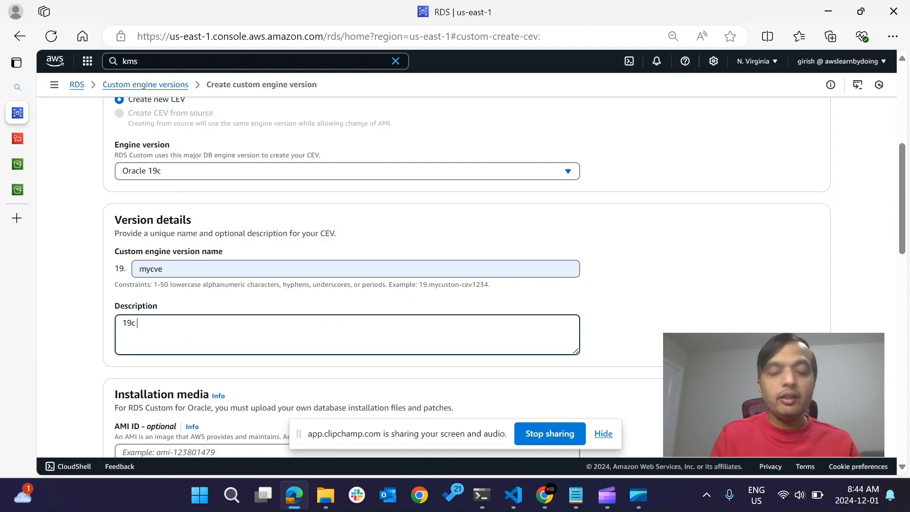
{"action": "type", "text": " RU patch"}
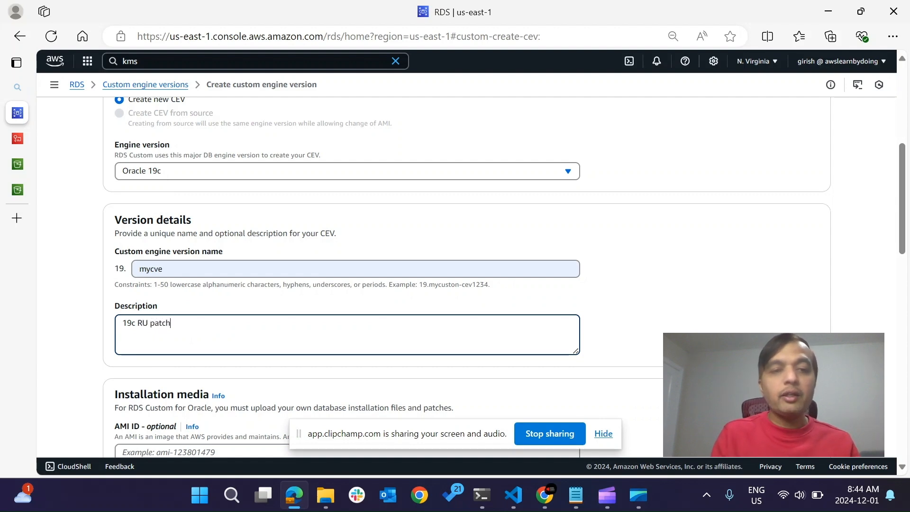
{"action": "type", "text": " July 2"}
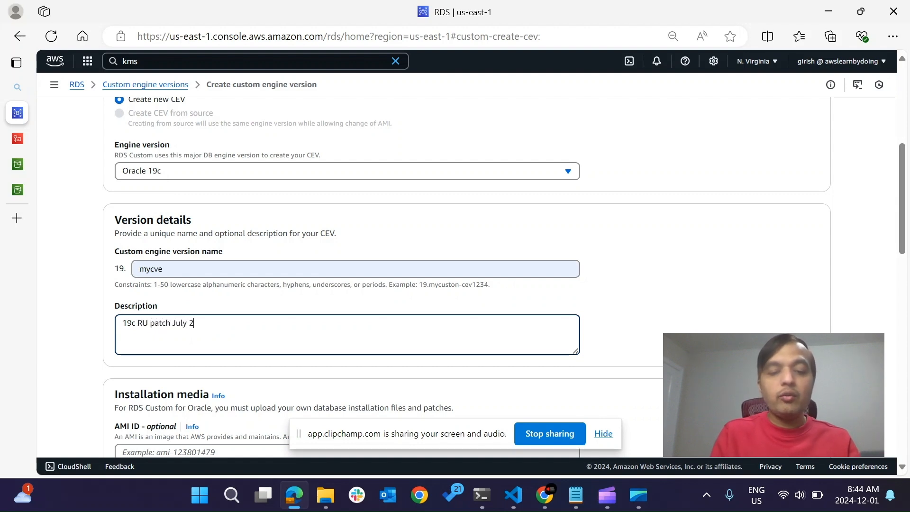
{"action": "type", "text": "024 bugx"}
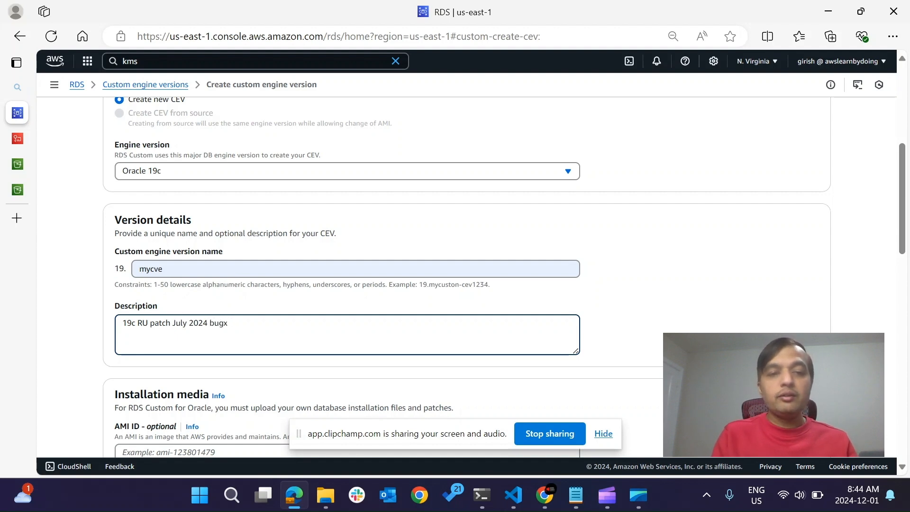
{"action": "type", "text": " ffi"}
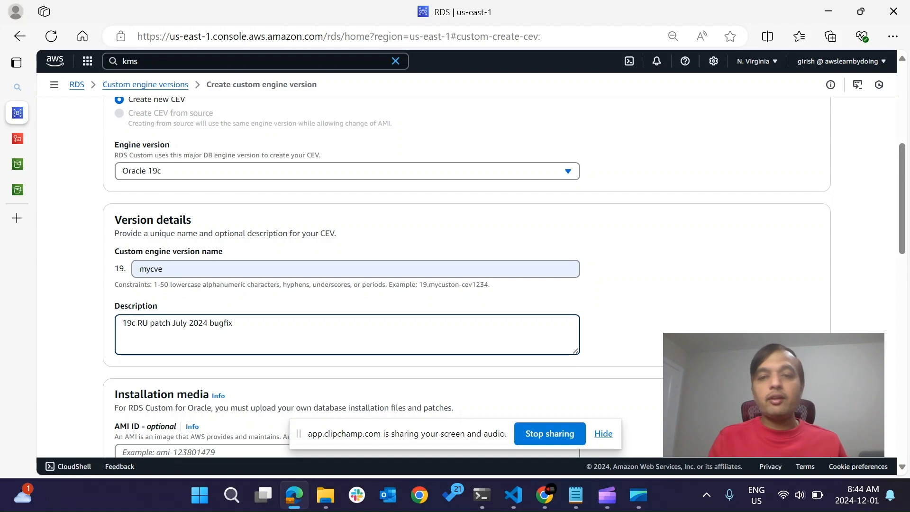
Close the finished S3 upload status and review the installation files in the db-software folder.
{"action": "scroll", "coordinate": [454, 278], "scroll_direction": "down", "scroll_amount": 4}
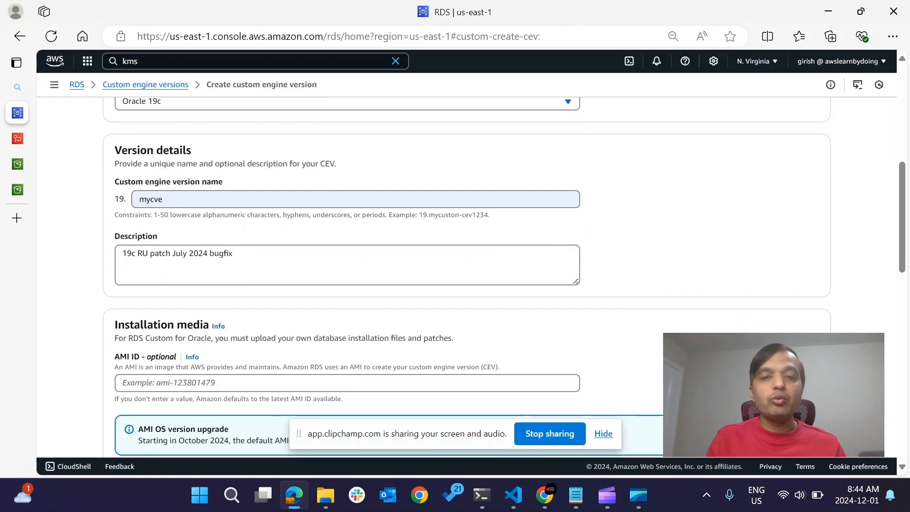
{"action": "scroll", "coordinate": [503, 277], "scroll_direction": "down", "scroll_amount": 1}
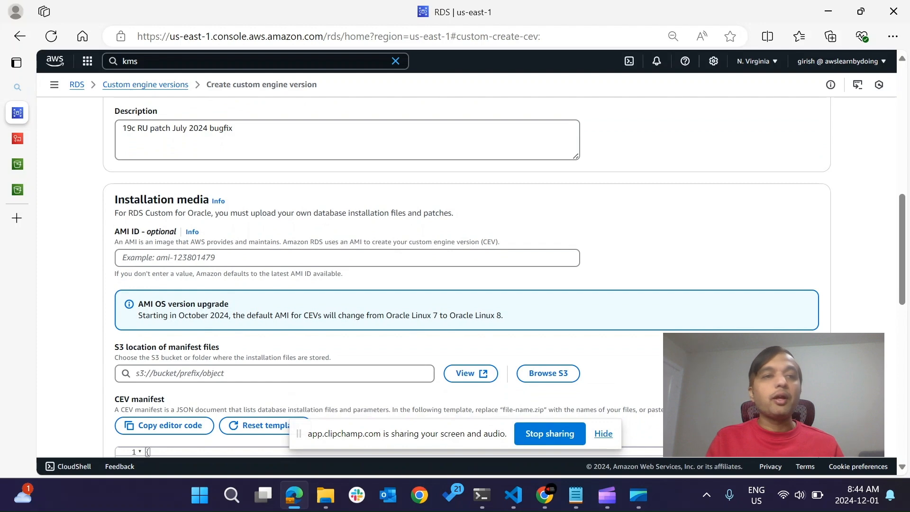
{"action": "mouse_move", "coordinate": [17, 189]}
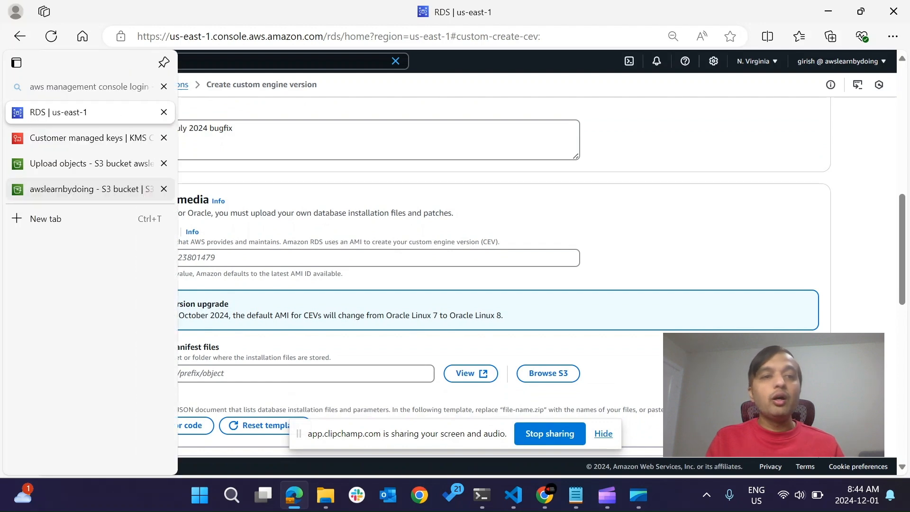
{"action": "left_click", "coordinate": [90, 163]}
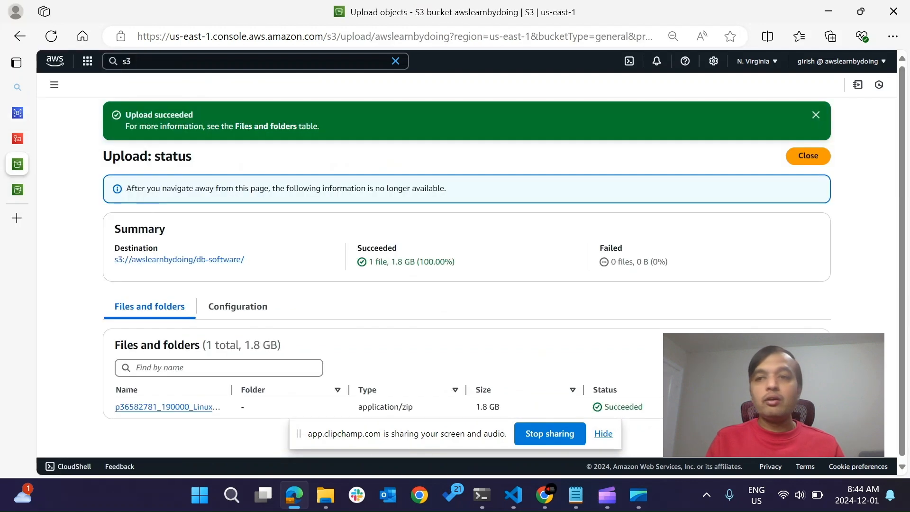
{"action": "left_click", "coordinate": [808, 155]}
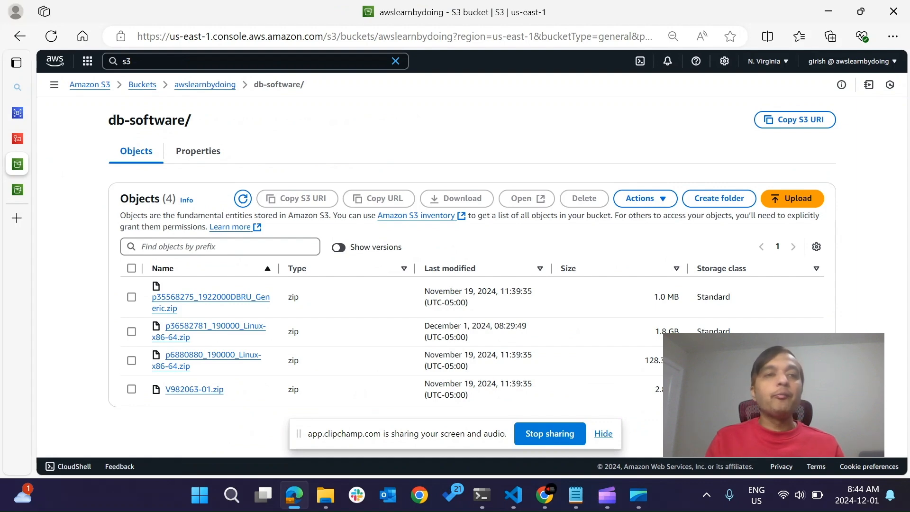
Back in the custom engine version form, set the S3 location of manifest files to the db-software folder in the awslearnbydoing bucket.
{"action": "left_click", "coordinate": [17, 112]}
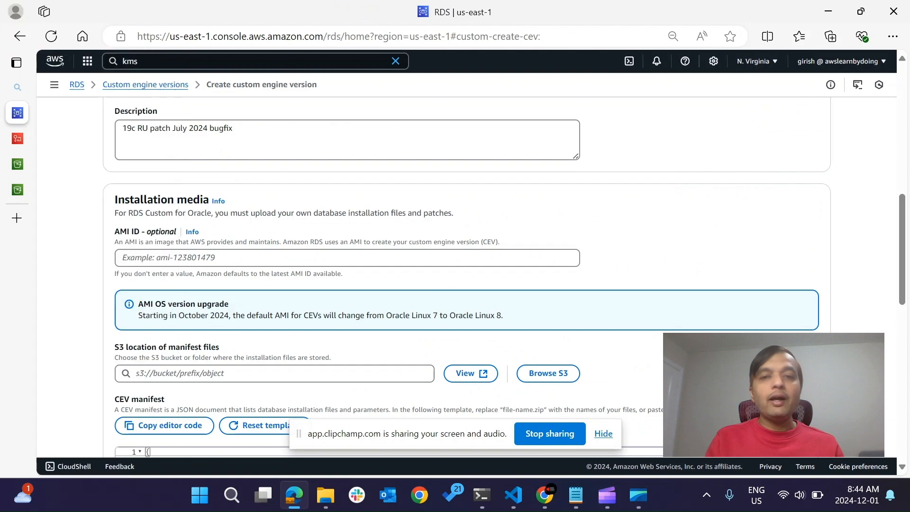
{"action": "scroll", "coordinate": [455, 277], "scroll_direction": "down", "scroll_amount": 1}
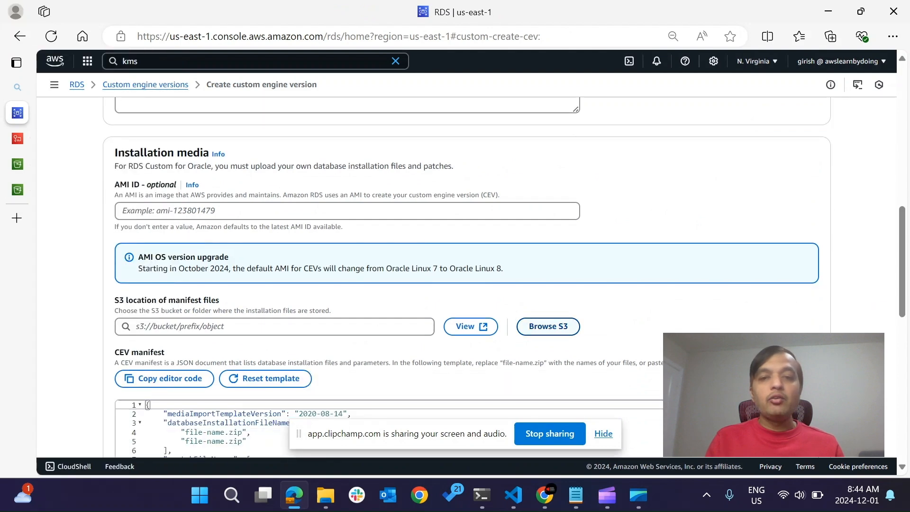
{"action": "left_click", "coordinate": [548, 326]}
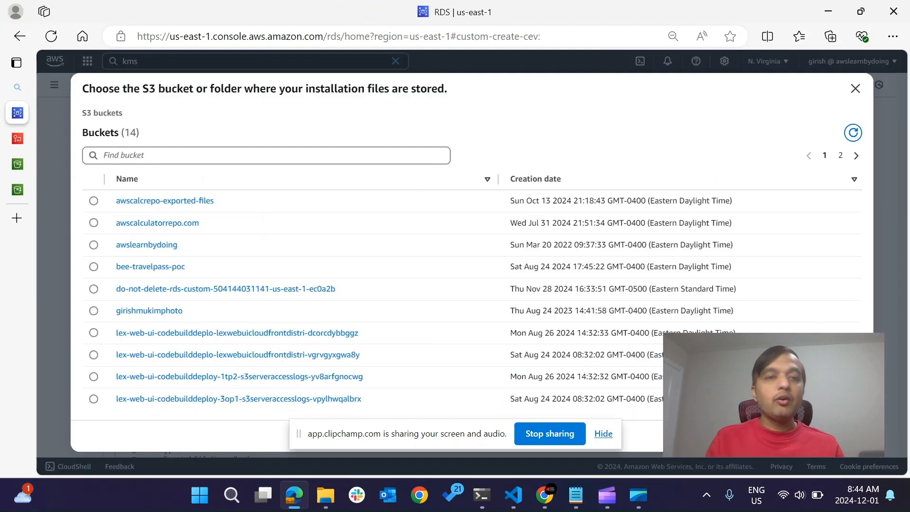
{"action": "left_click", "coordinate": [147, 245]}
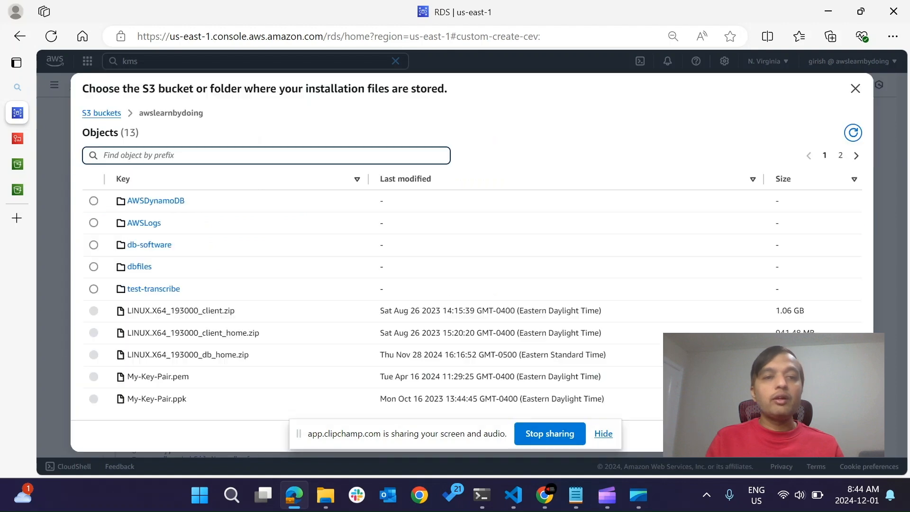
{"action": "left_click", "coordinate": [93, 244]}
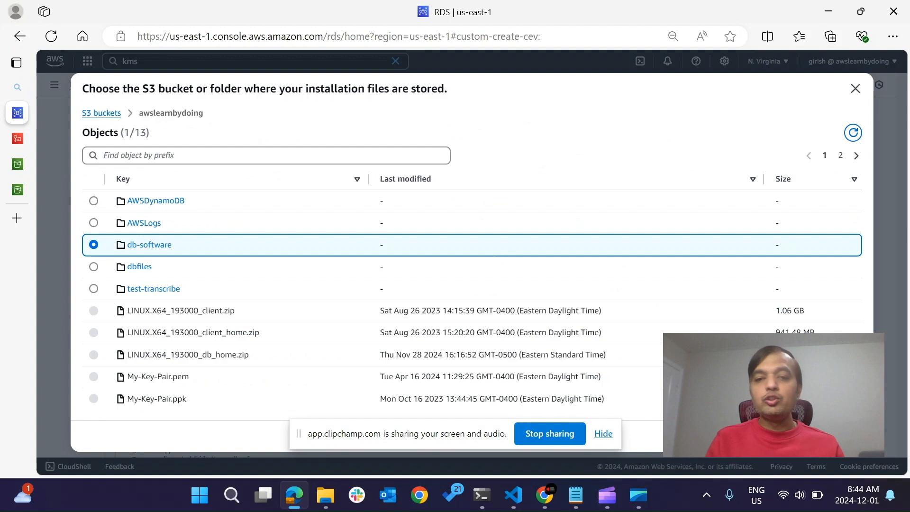
{"action": "left_click", "coordinate": [839, 435]}
Examine the file name placeholders for database installation and OPatch files in the CEV manifest template.
{"action": "scroll", "coordinate": [503, 277], "scroll_direction": "down", "scroll_amount": 3}
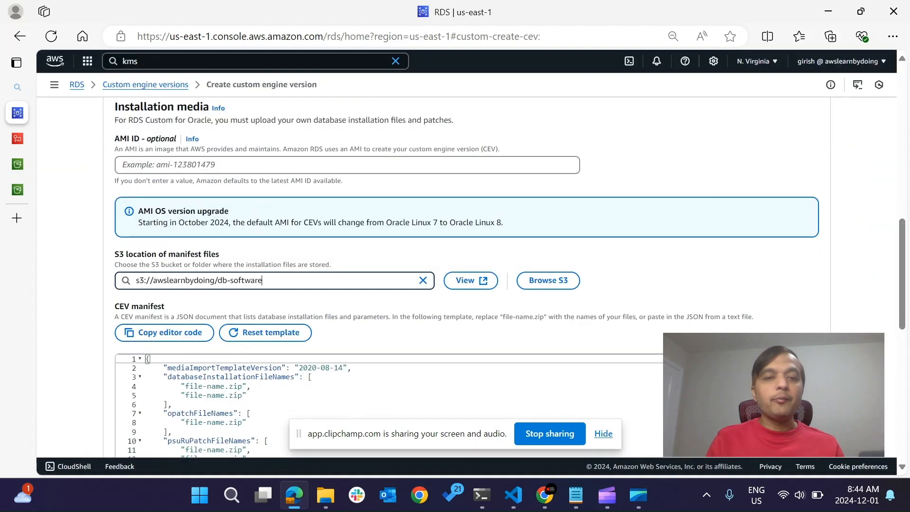
{"action": "left_click", "coordinate": [251, 297]}
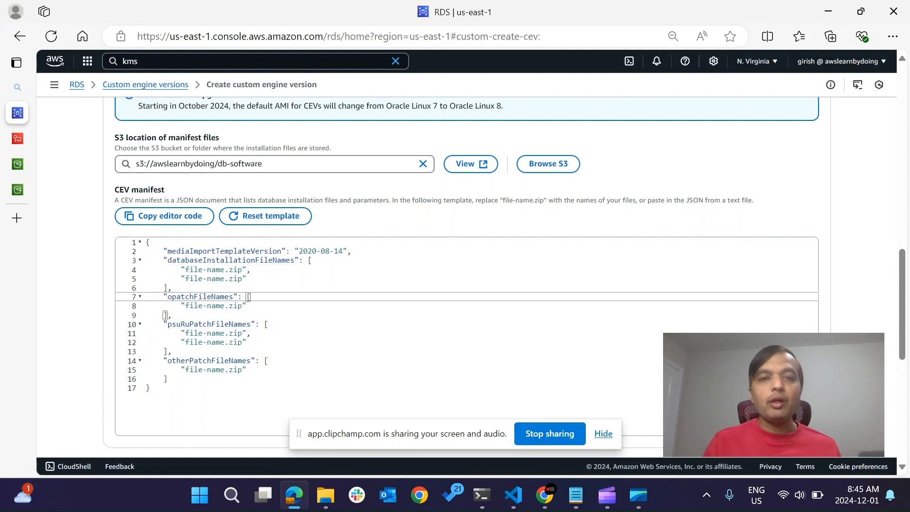
{"action": "double_click", "coordinate": [193, 279]}
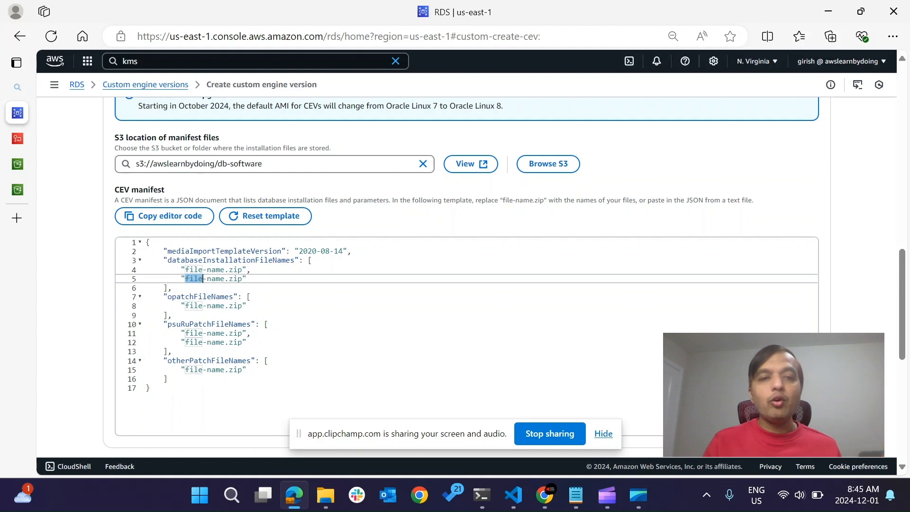
{"action": "double_click", "coordinate": [215, 306]}
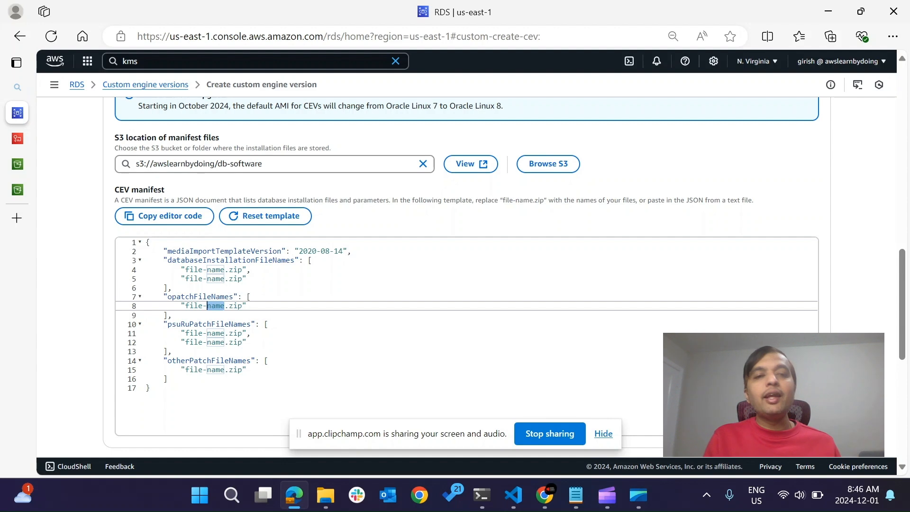
Replace the CEV manifest template with the full JSON contents of manifest-July2024&Bugfix.txt from Notepad.
{"action": "left_click", "coordinate": [262, 164]}
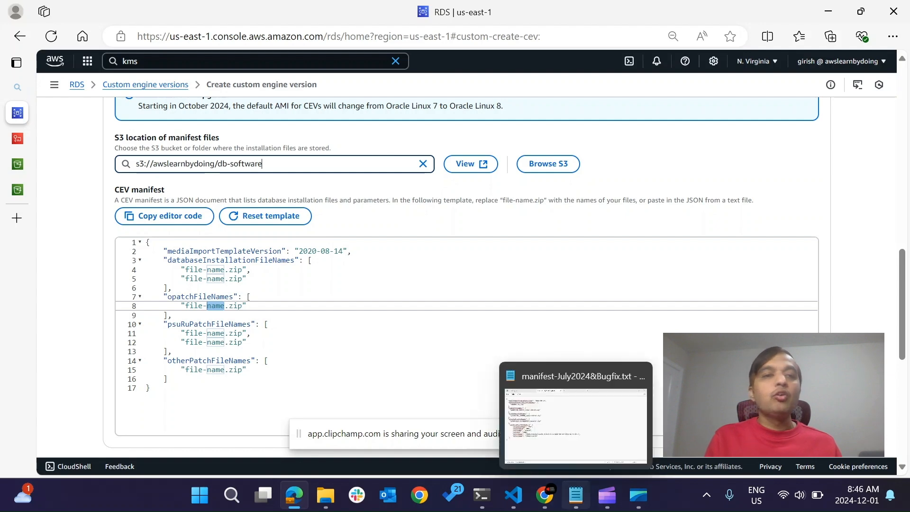
{"action": "left_click", "coordinate": [575, 494]}
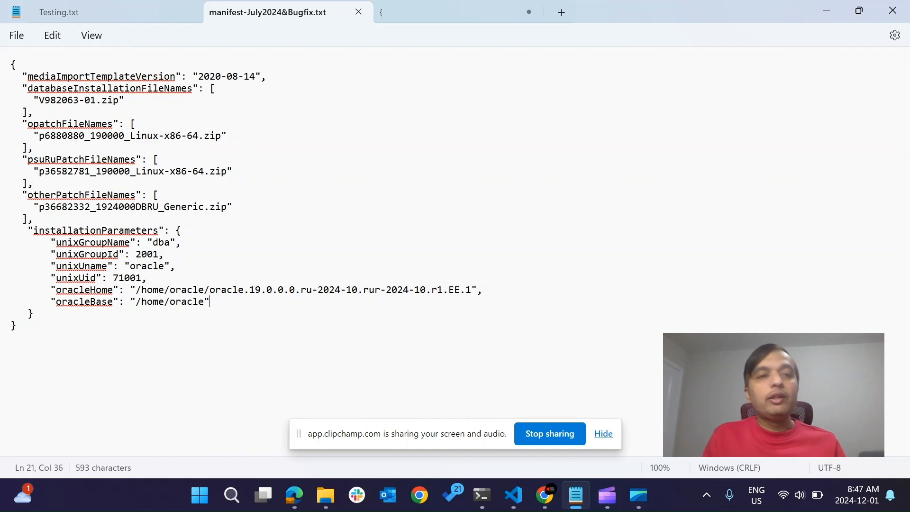
{"action": "key", "text": "ctrl+a"}
{"action": "key", "text": "ctrl+c"}
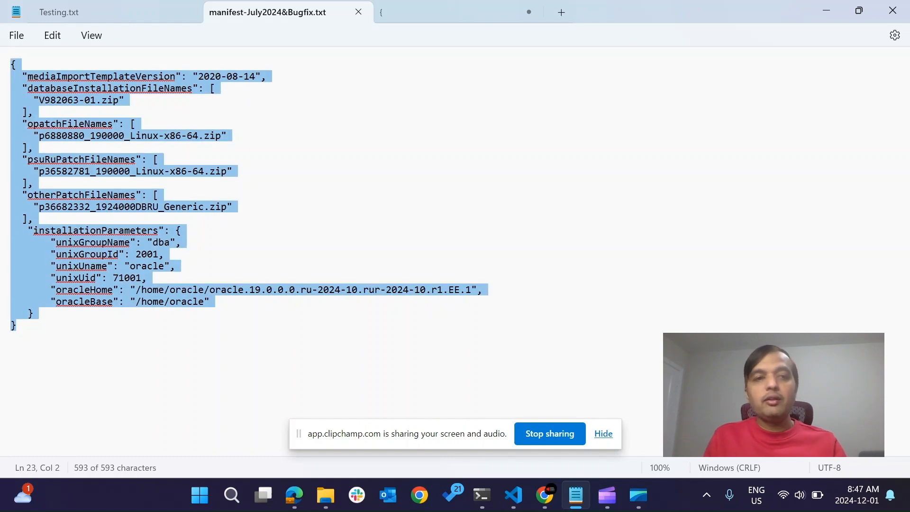
{"action": "key", "text": "alt+Tab"}
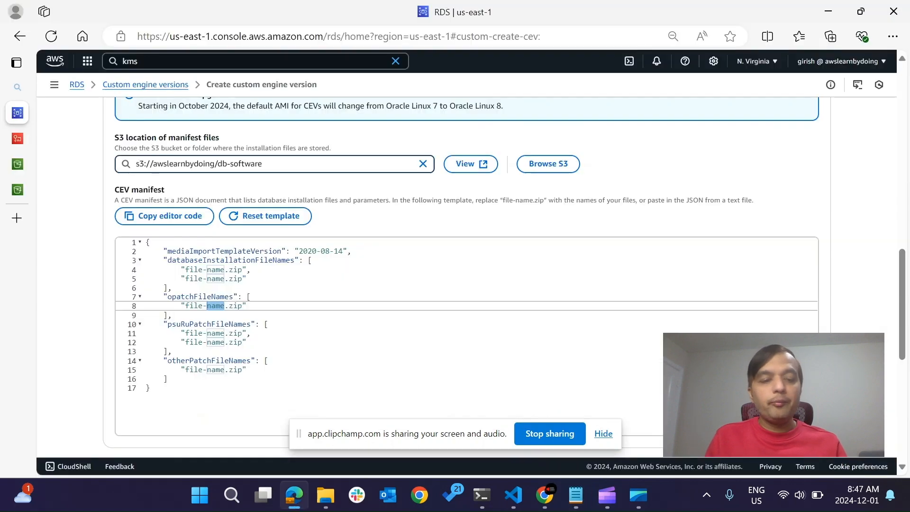
{"action": "left_click", "coordinate": [248, 369]}
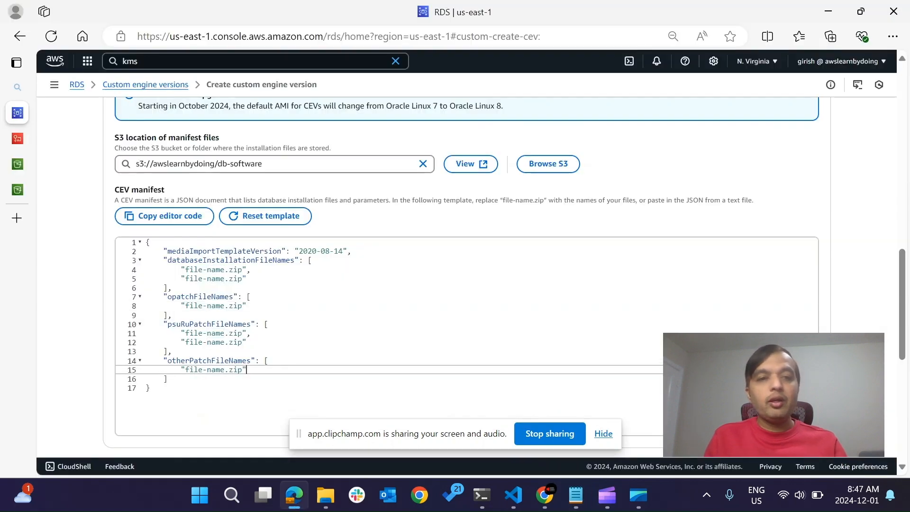
{"action": "key", "text": "ctrl+a"}
{"action": "key", "text": "ctrl+v"}
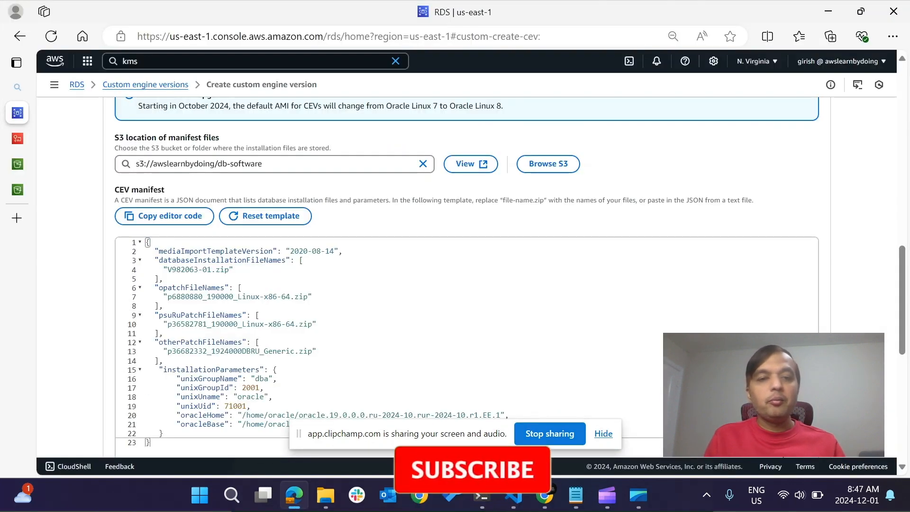
{"action": "scroll", "coordinate": [454, 275], "scroll_direction": "down", "scroll_amount": 1}
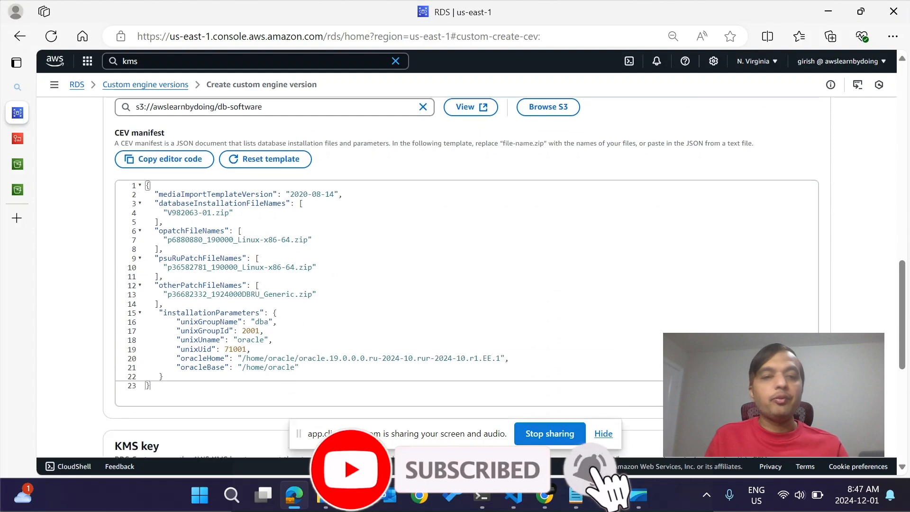
In the KMS console, start creating a customer managed key with symmetric type and encrypt-and-decrypt usage.
{"action": "scroll", "coordinate": [455, 275], "scroll_direction": "down", "scroll_amount": 5}
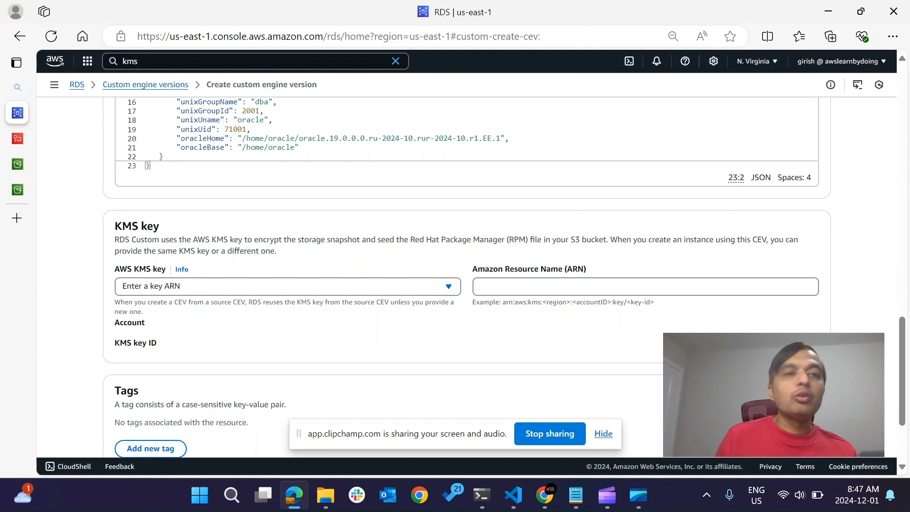
{"action": "left_click", "coordinate": [17, 138]}
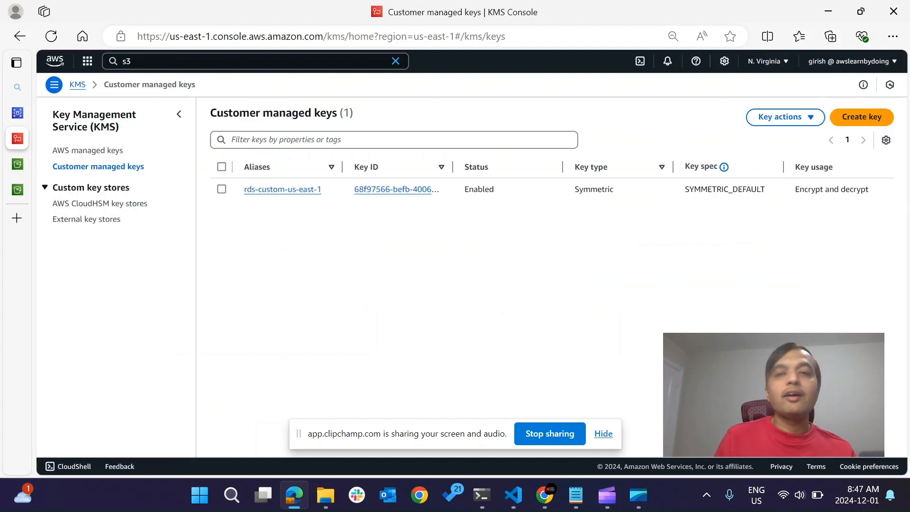
{"action": "left_click", "coordinate": [861, 117]}
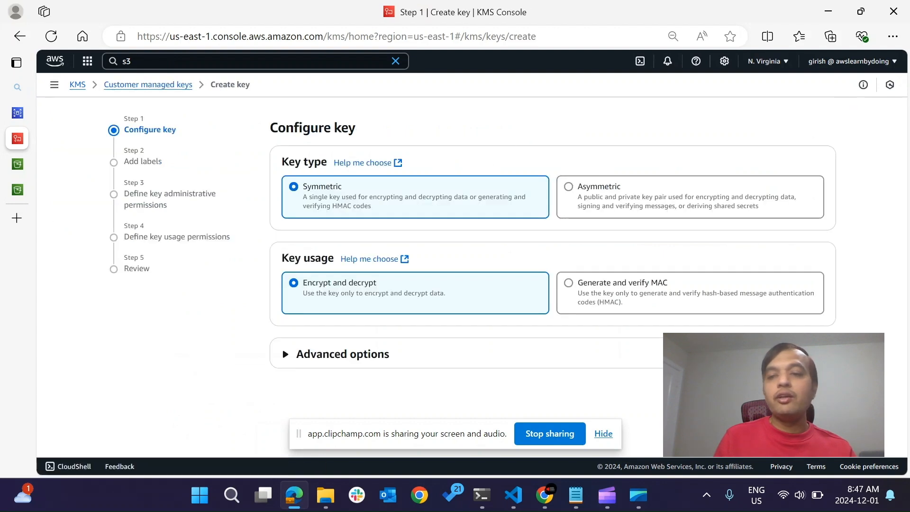
{"action": "left_click", "coordinate": [817, 388]}
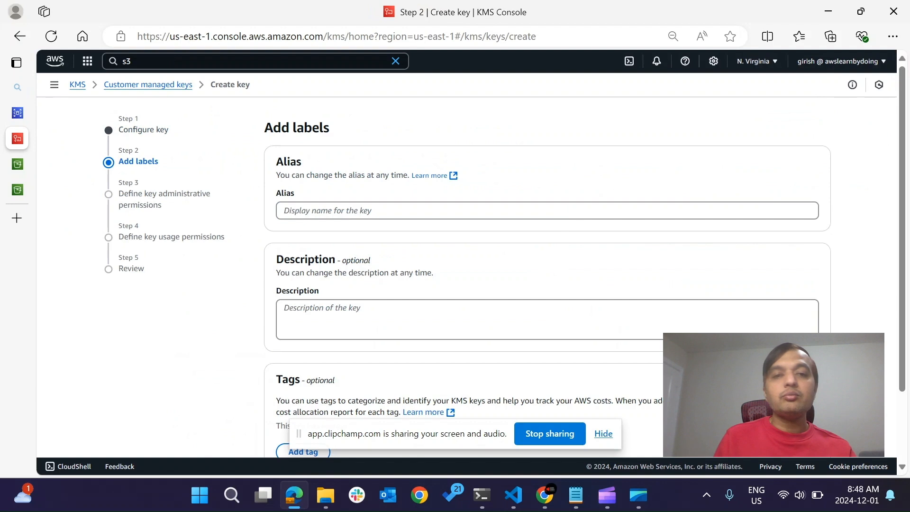
Set the new key's alias to kms-key-for-custom-rds, leave the description and tags empty, and continue to administrative permissions.
{"action": "scroll", "coordinate": [818, 388], "scroll_direction": "down", "scroll_amount": 1}
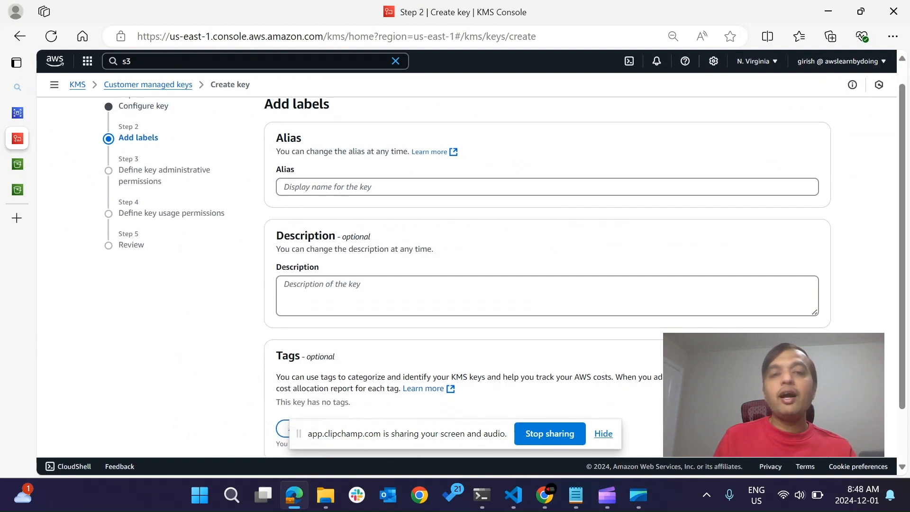
{"action": "left_click", "coordinate": [547, 186]}
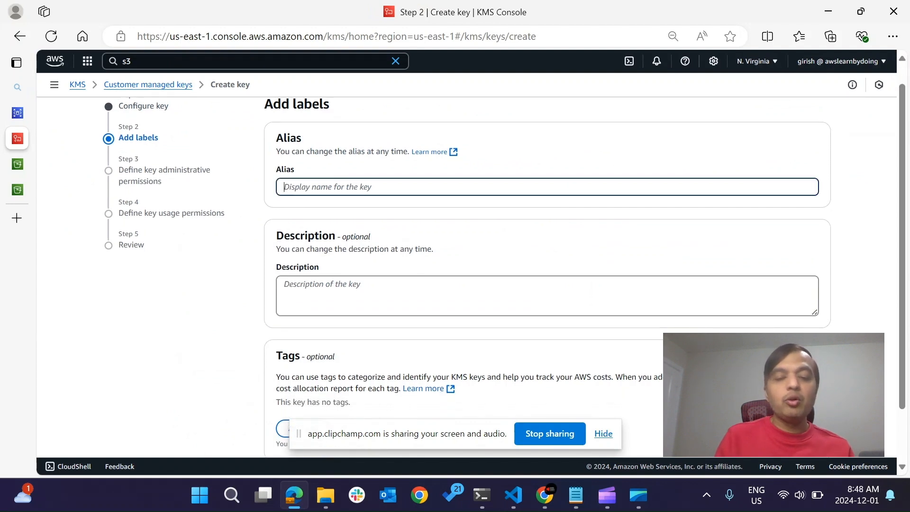
{"action": "type", "text": "kms-key-for-custom-rds"}
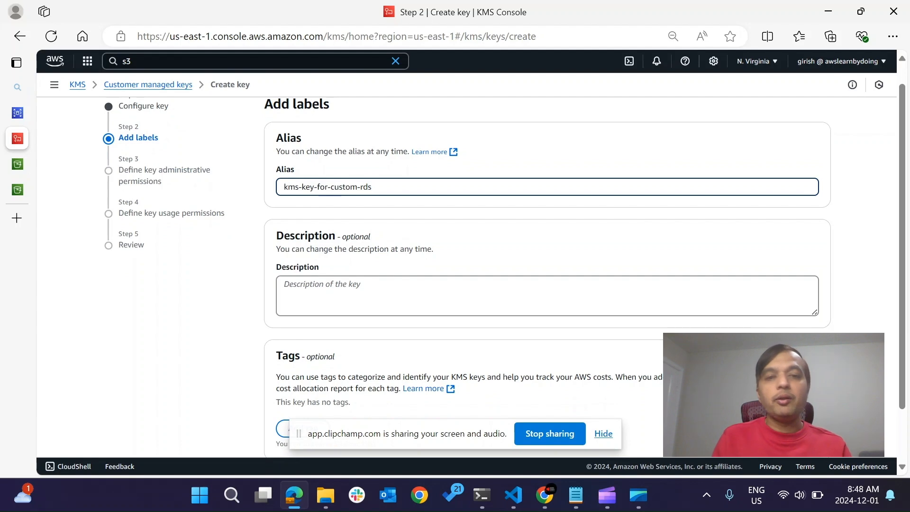
{"action": "key", "text": "Tab"}
{"action": "scroll", "coordinate": [466, 265], "scroll_direction": "down", "scroll_amount": 2}
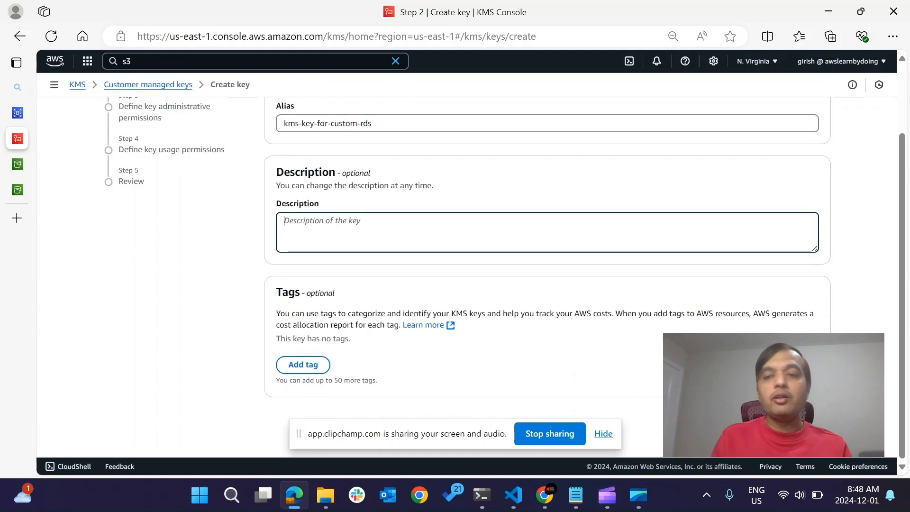
{"action": "left_click", "coordinate": [813, 417]}
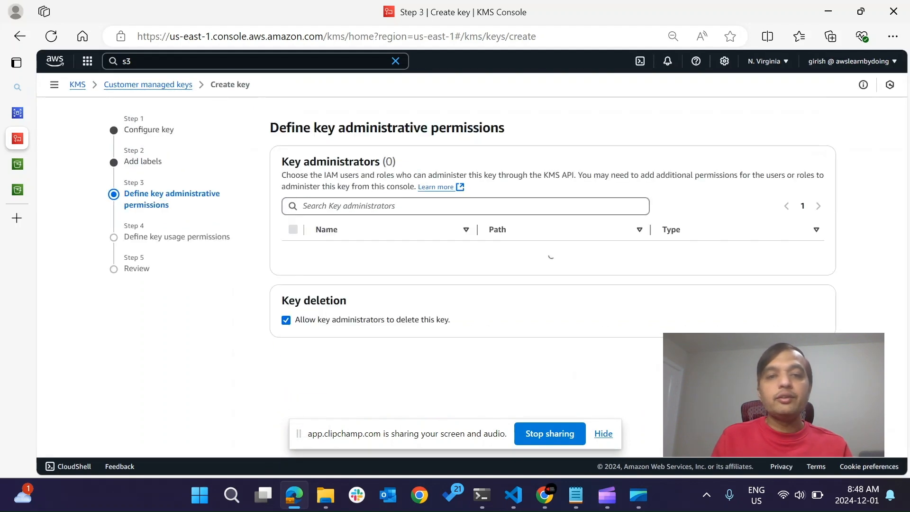
Leave the key administrators and key users unselected, then review the key's configuration and policy.
{"action": "scroll", "coordinate": [466, 265], "scroll_direction": "down", "scroll_amount": 3}
{"action": "scroll", "coordinate": [467, 265], "scroll_direction": "up", "scroll_amount": 3}
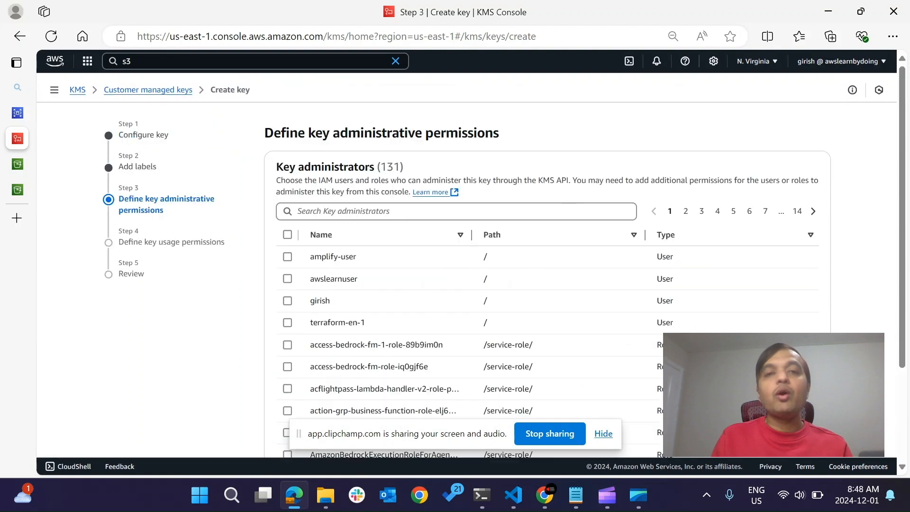
{"action": "scroll", "coordinate": [466, 265], "scroll_direction": "down", "scroll_amount": 3}
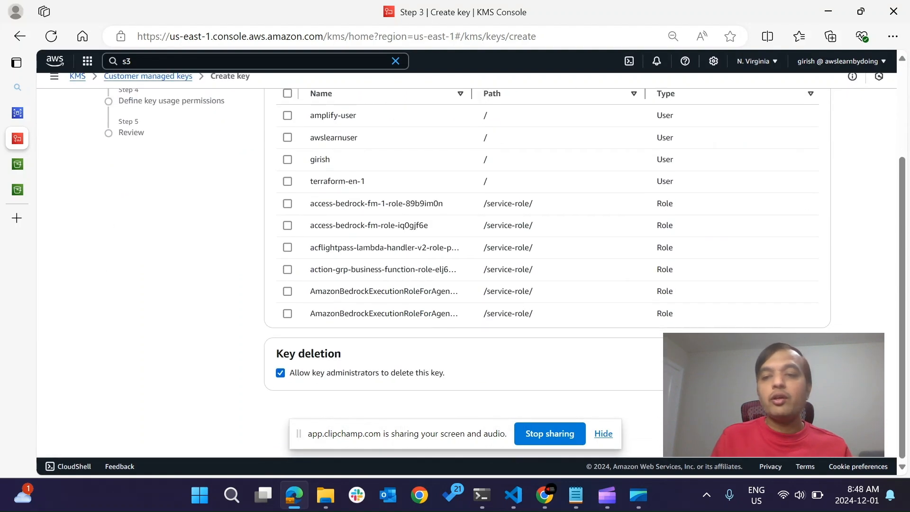
{"action": "left_click", "coordinate": [812, 418]}
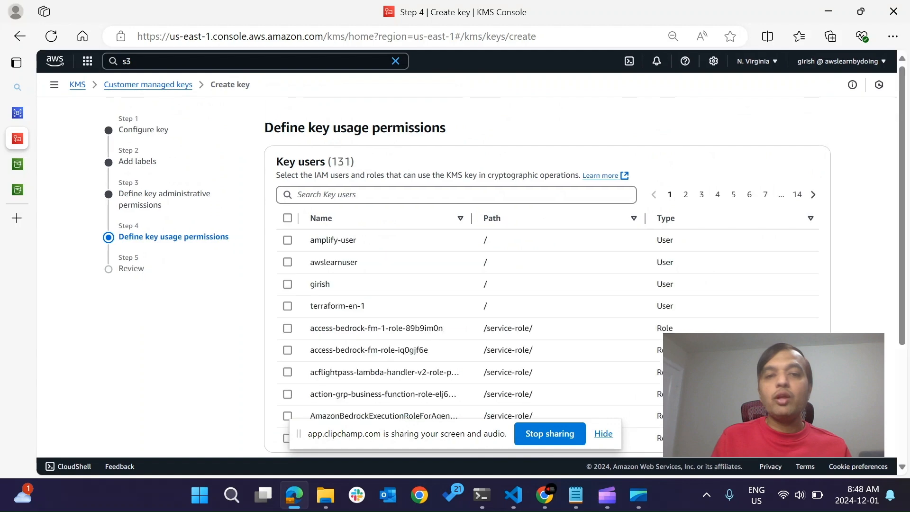
{"action": "scroll", "coordinate": [467, 266], "scroll_direction": "down", "scroll_amount": 4}
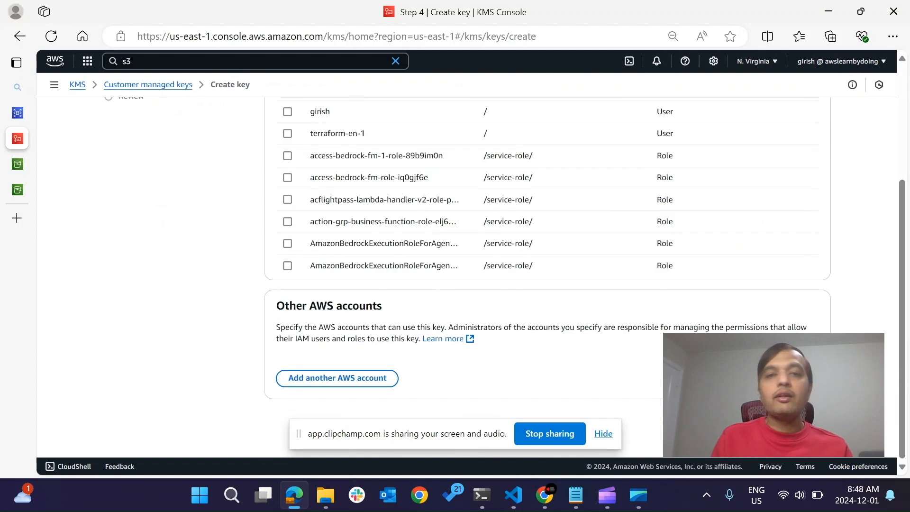
{"action": "left_click", "coordinate": [812, 417]}
{"action": "scroll", "coordinate": [547, 276], "scroll_direction": "down", "scroll_amount": 10}
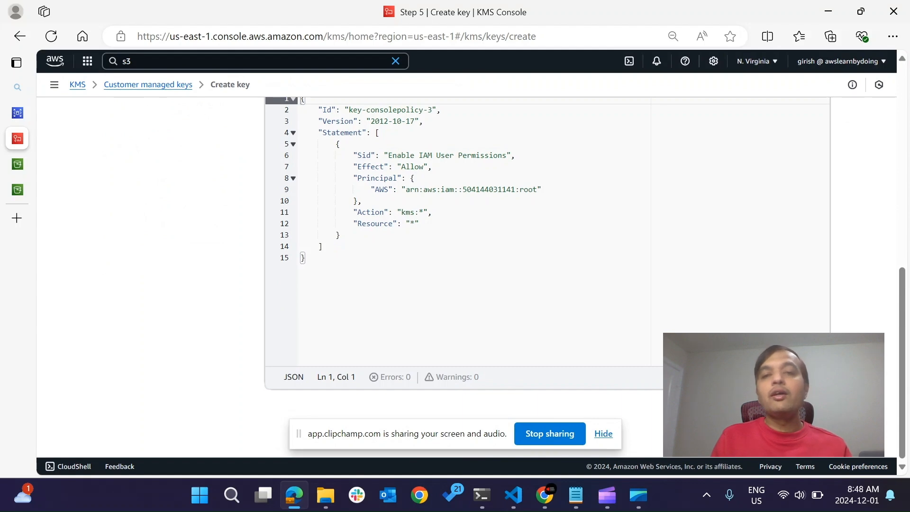
{"action": "scroll", "coordinate": [547, 277], "scroll_direction": "up", "scroll_amount": 10}
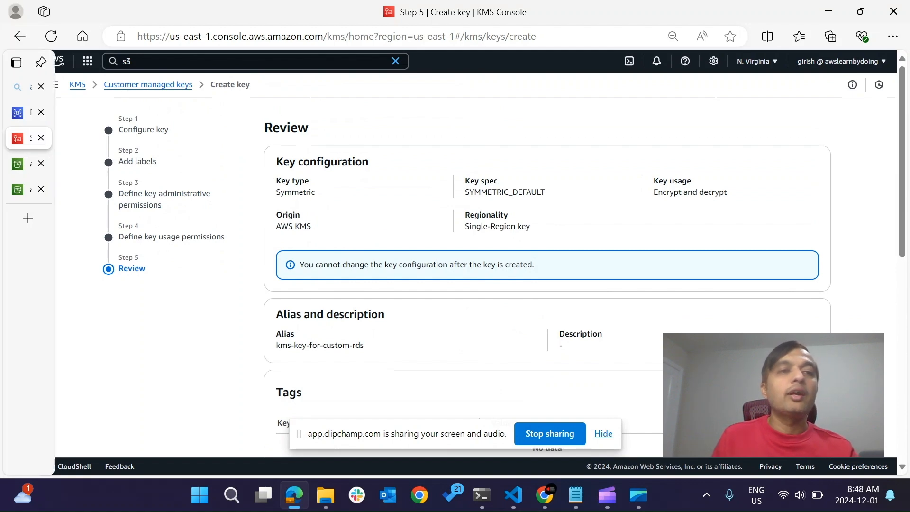
Back in the custom engine version form, fill in the KMS key's Amazon Resource Name with the saved key ARN.
{"action": "left_click", "coordinate": [17, 113]}
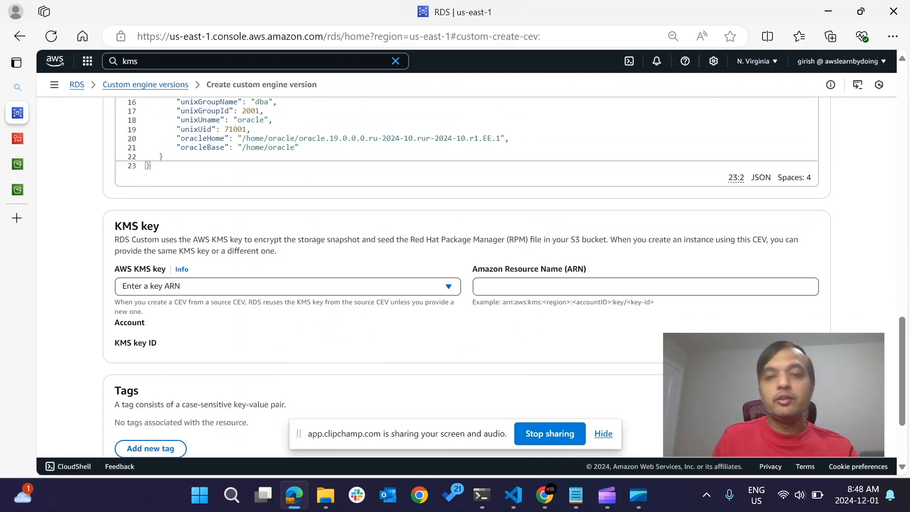
{"action": "left_click", "coordinate": [616, 286]}
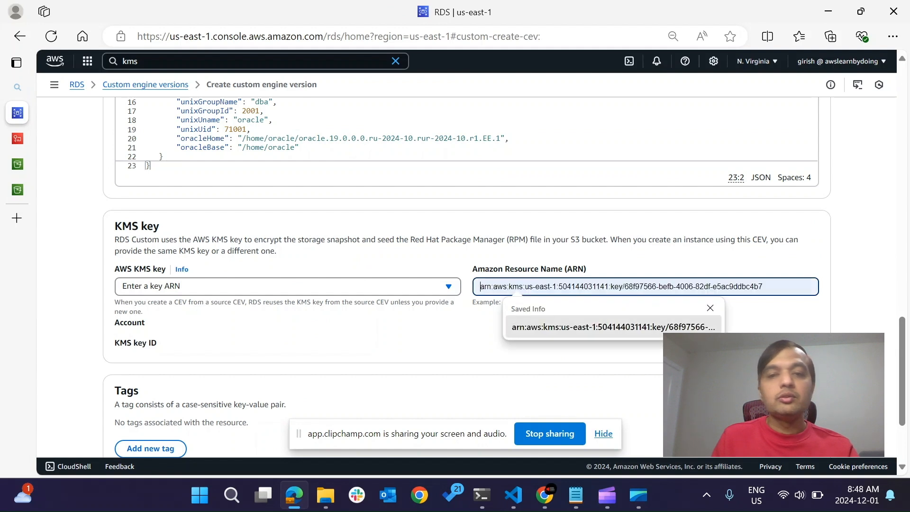
{"action": "key", "text": "Return"}
Review the custom engine version form's version details, S3 location, CEV manifest and KMS key settings.
{"action": "scroll", "coordinate": [467, 275], "scroll_direction": "down", "scroll_amount": 3}
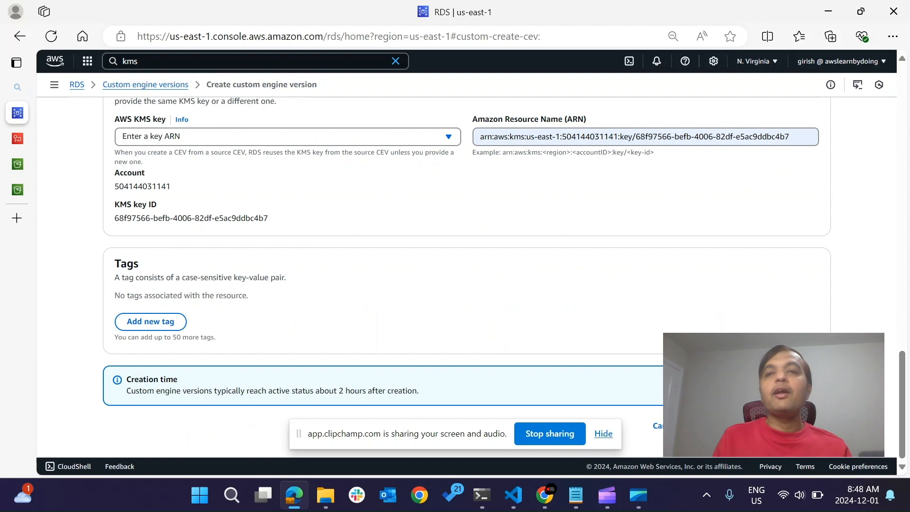
{"action": "scroll", "coordinate": [467, 275], "scroll_direction": "up", "scroll_amount": 10}
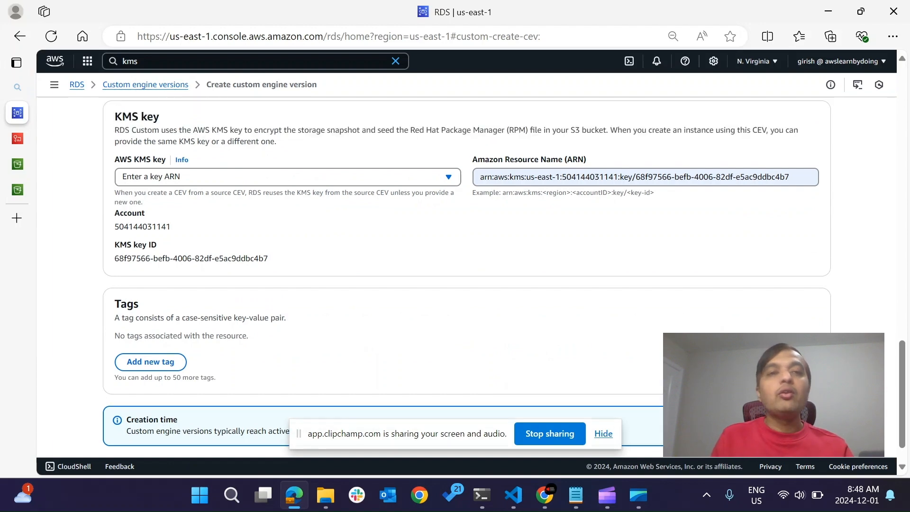
{"action": "scroll", "coordinate": [467, 274], "scroll_direction": "up", "scroll_amount": 1}
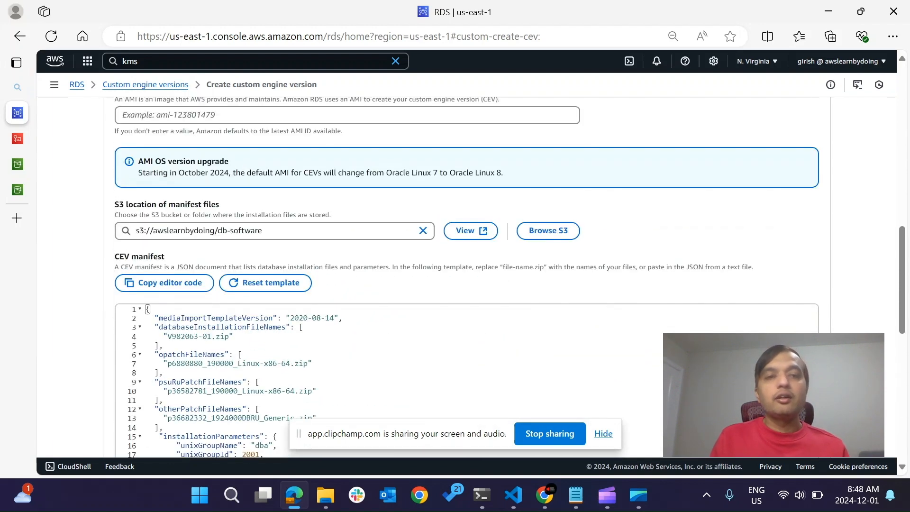
{"action": "scroll", "coordinate": [467, 275], "scroll_direction": "up", "scroll_amount": 6}
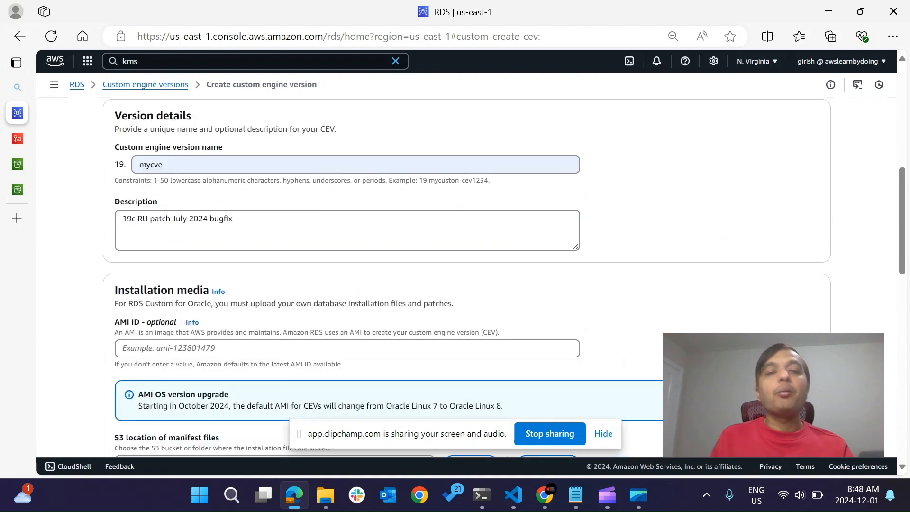
{"action": "scroll", "coordinate": [467, 274], "scroll_direction": "down", "scroll_amount": 7}
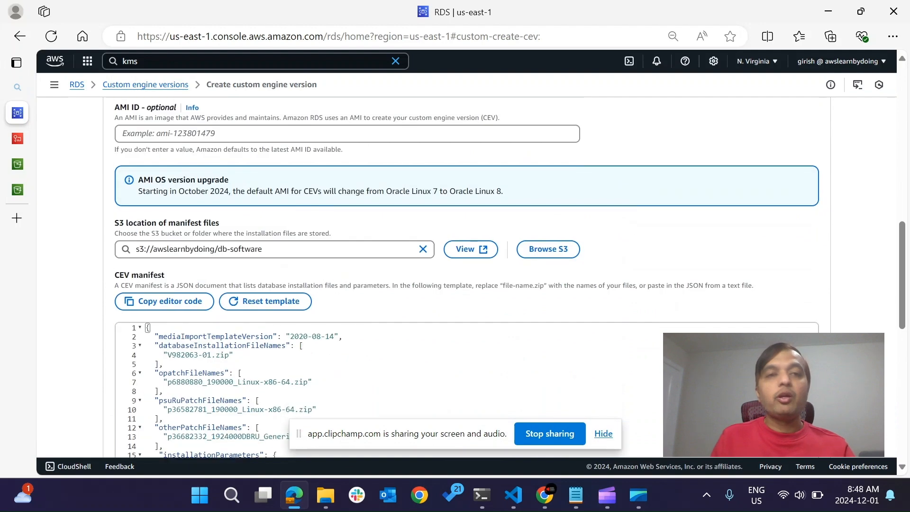
{"action": "scroll", "coordinate": [466, 275], "scroll_direction": "up", "scroll_amount": 2}
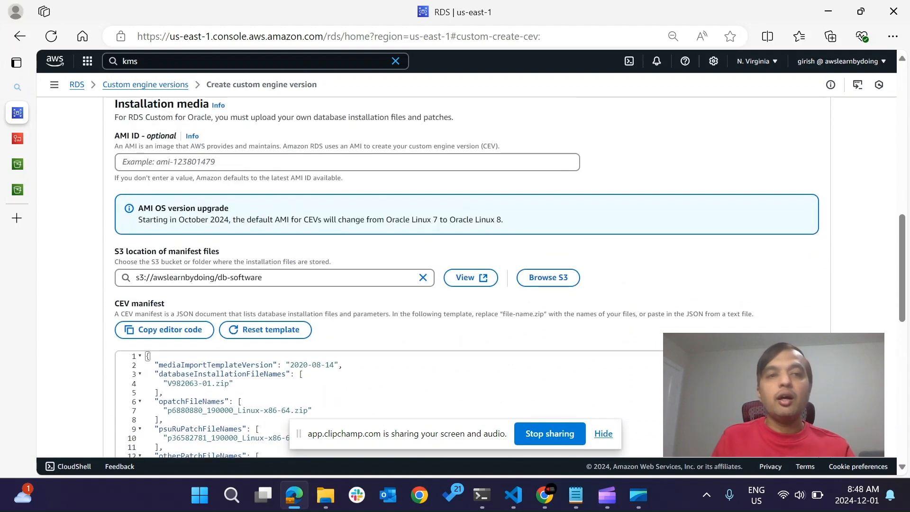
{"action": "scroll", "coordinate": [466, 274], "scroll_direction": "down", "scroll_amount": 18}
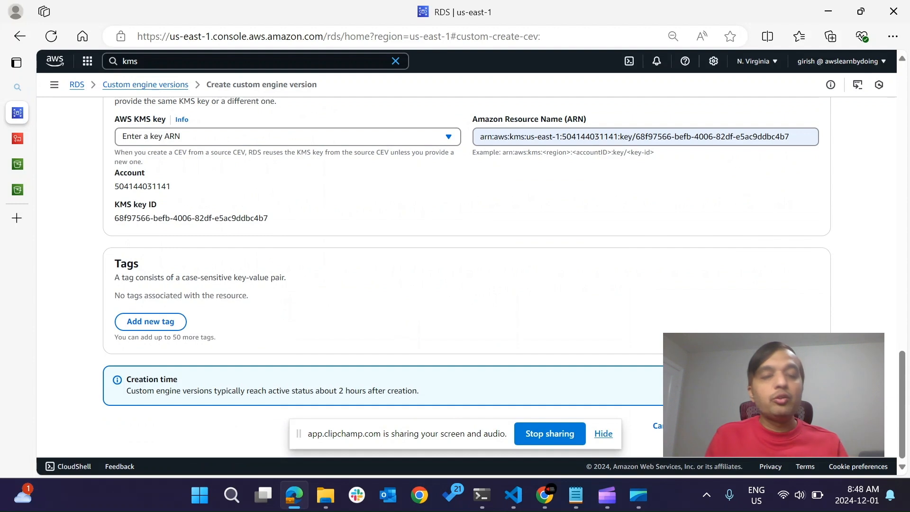
Switch to the Preparing to create a CEV guide in Chrome and read Step 7: Add necessary IAM permissions.
{"action": "key", "text": "alt+Tab"}
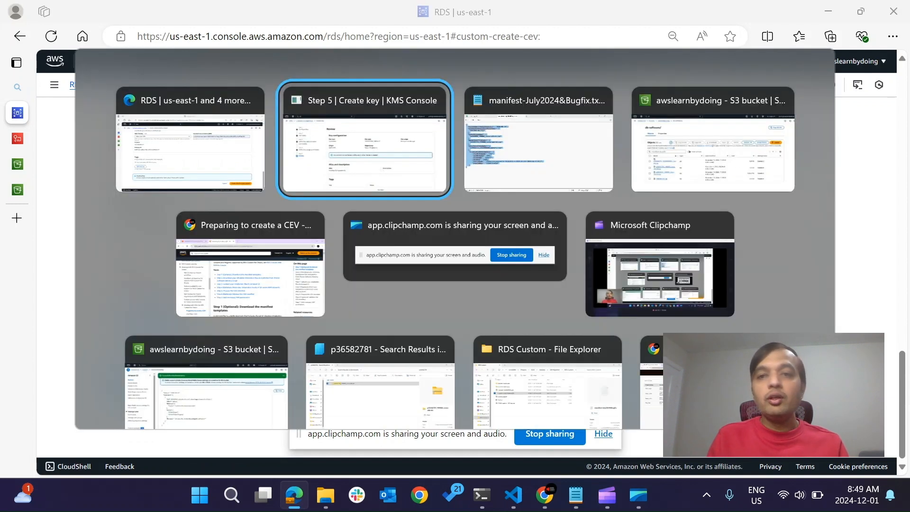
{"action": "key", "text": "Tab"}
{"action": "key", "text": "Tab"}
{"action": "key", "text": "Tab"}
{"action": "key", "text": "Tab"}
{"action": "key", "text": "shift+Tab"}
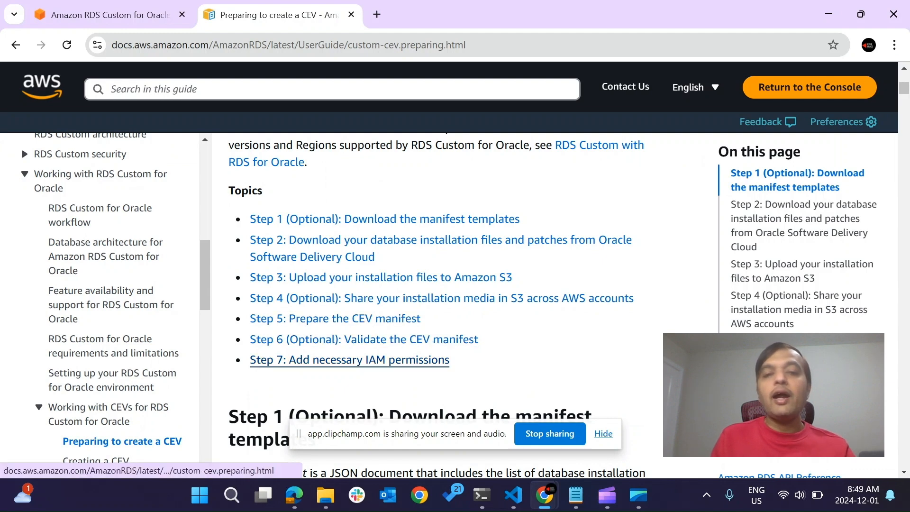
{"action": "scroll", "coordinate": [436, 305], "scroll_direction": "down", "scroll_amount": 3}
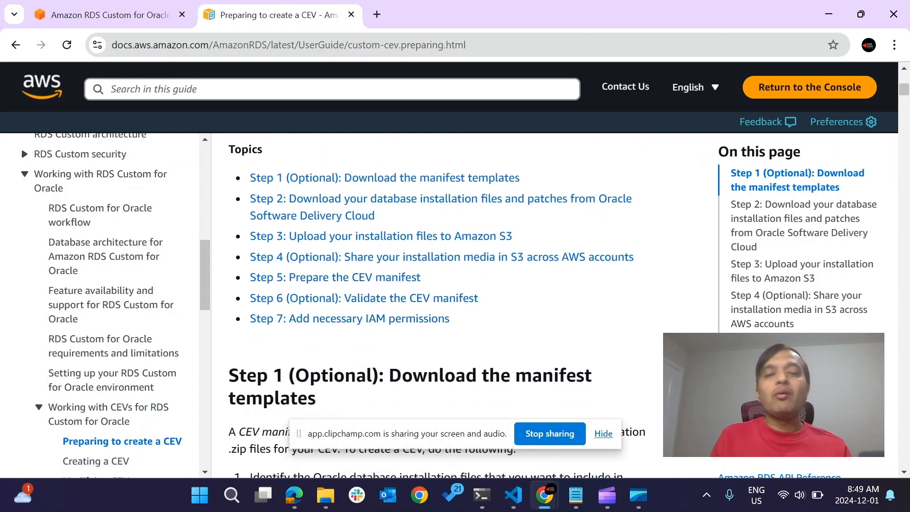
{"action": "scroll", "coordinate": [427, 304], "scroll_direction": "down", "scroll_amount": 1}
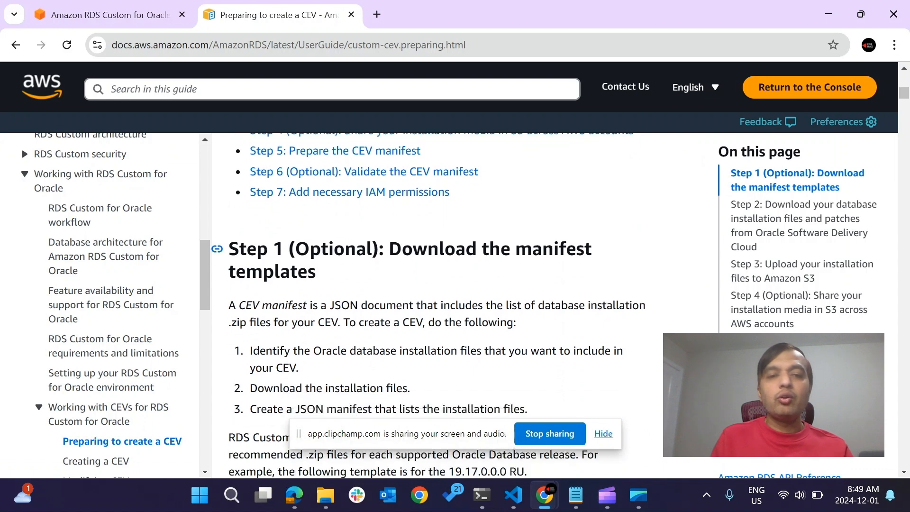
{"action": "left_click", "coordinate": [349, 138]}
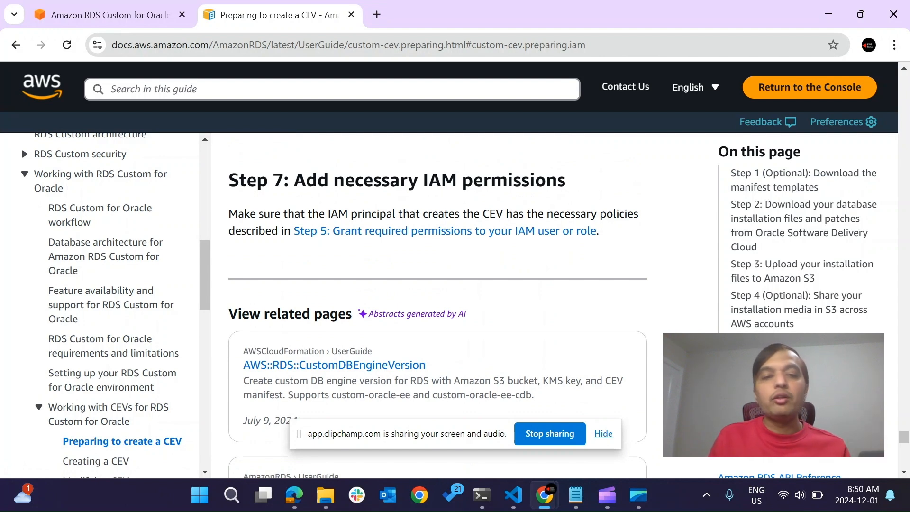
{"action": "scroll", "coordinate": [436, 308], "scroll_direction": "down", "scroll_amount": 1}
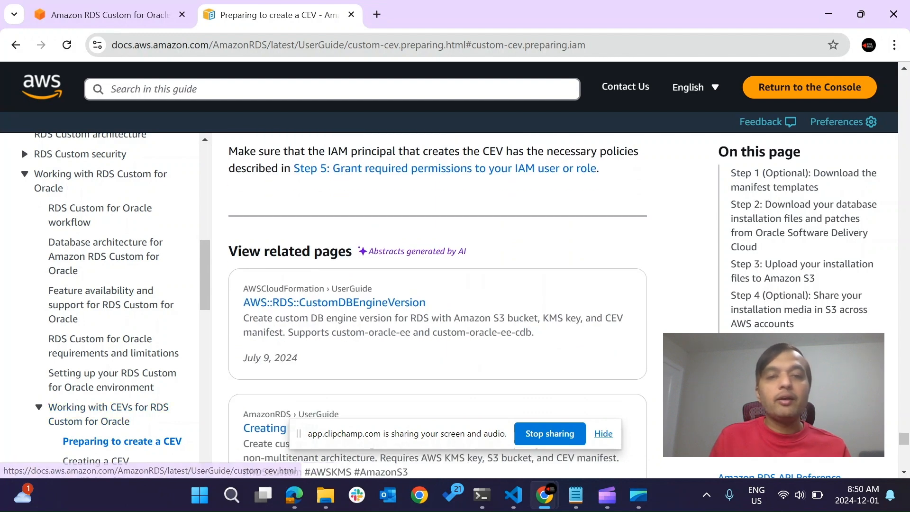
{"action": "scroll", "coordinate": [435, 307], "scroll_direction": "down", "scroll_amount": 3}
Look back through the guide's sample manifest, manifest fields and S3 sections to the Step 1 manifest templates.
{"action": "scroll", "coordinate": [436, 308], "scroll_direction": "up", "scroll_amount": 4}
{"action": "scroll", "coordinate": [436, 308], "scroll_direction": "up", "scroll_amount": 20}
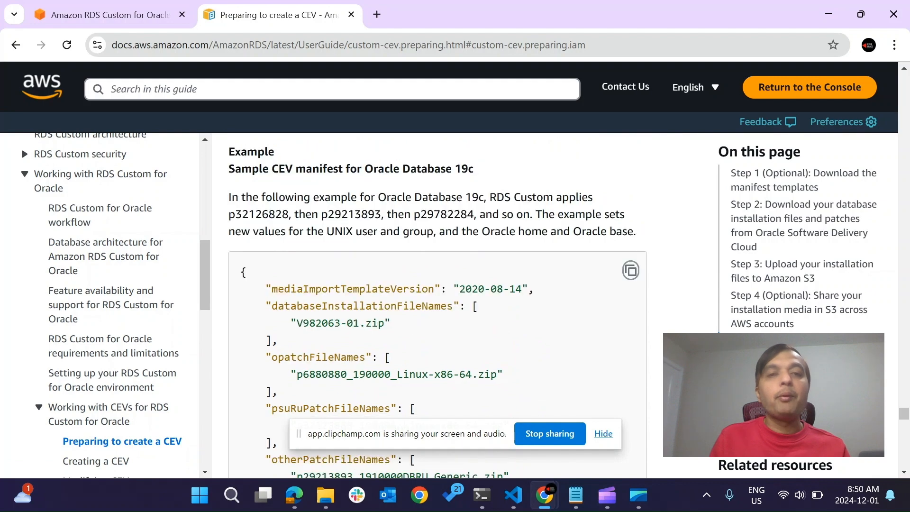
{"action": "scroll", "coordinate": [436, 308], "scroll_direction": "up", "scroll_amount": 15}
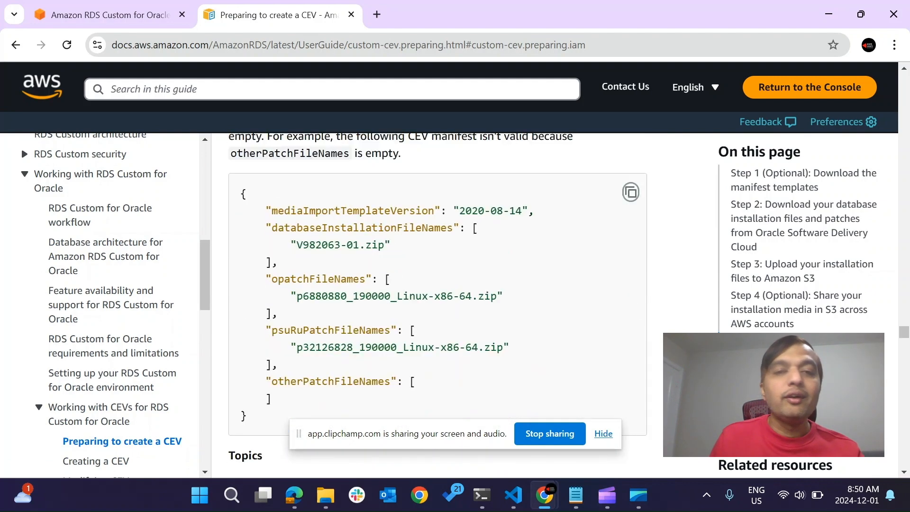
{"action": "scroll", "coordinate": [436, 308], "scroll_direction": "up", "scroll_amount": 15}
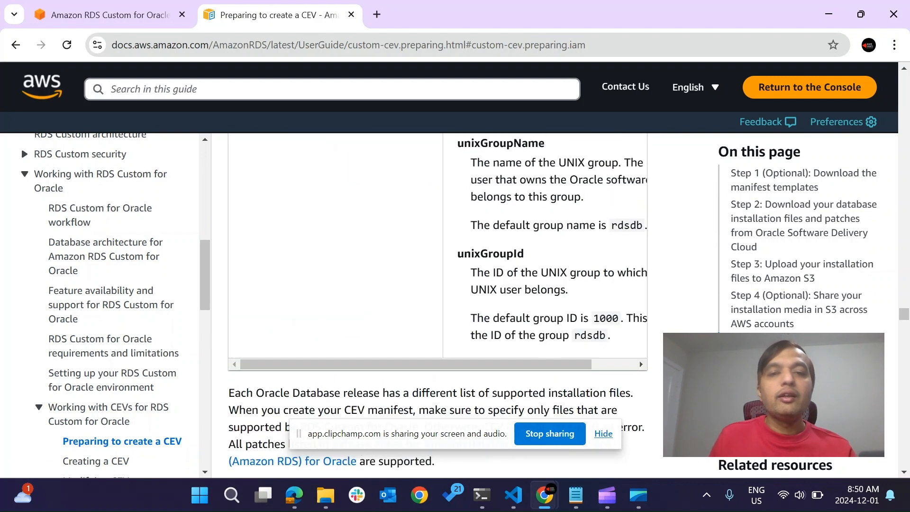
{"action": "scroll", "coordinate": [436, 308], "scroll_direction": "up", "scroll_amount": 20}
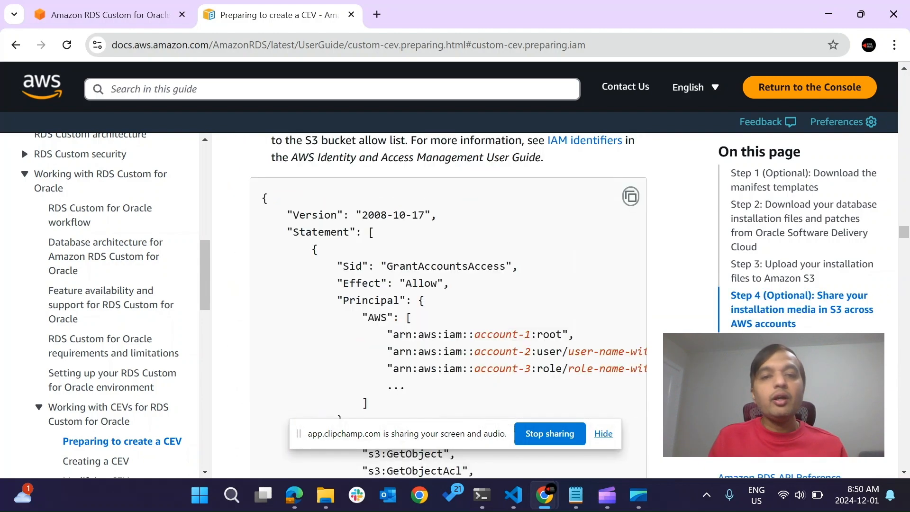
{"action": "scroll", "coordinate": [436, 308], "scroll_direction": "up", "scroll_amount": 15}
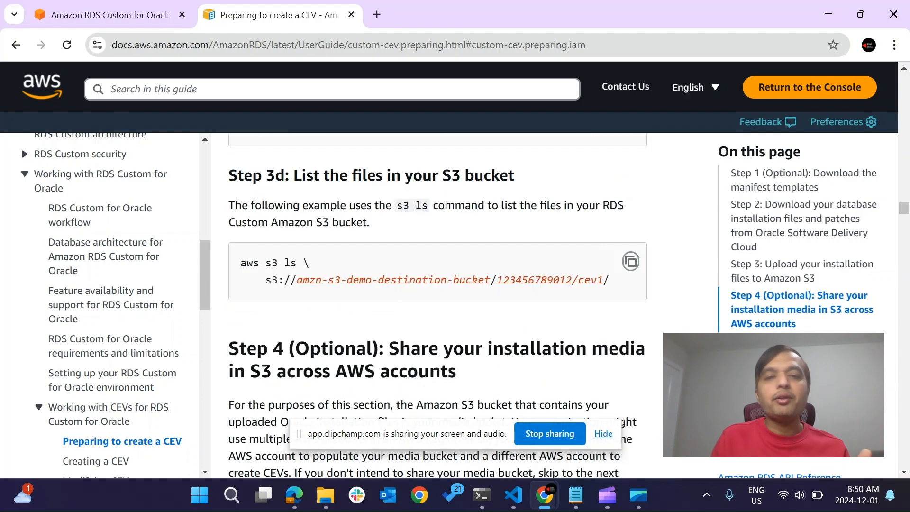
{"action": "scroll", "coordinate": [436, 308], "scroll_direction": "up", "scroll_amount": 20}
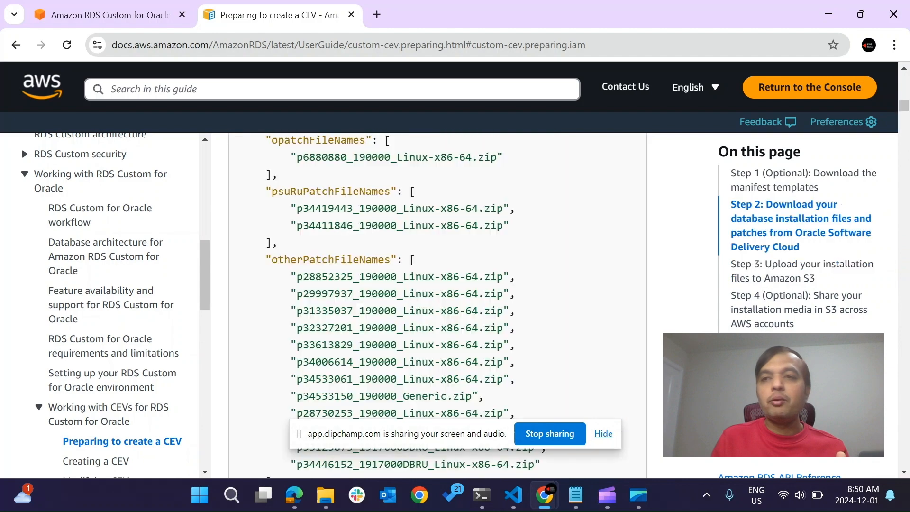
{"action": "scroll", "coordinate": [436, 308], "scroll_direction": "down", "scroll_amount": 10}
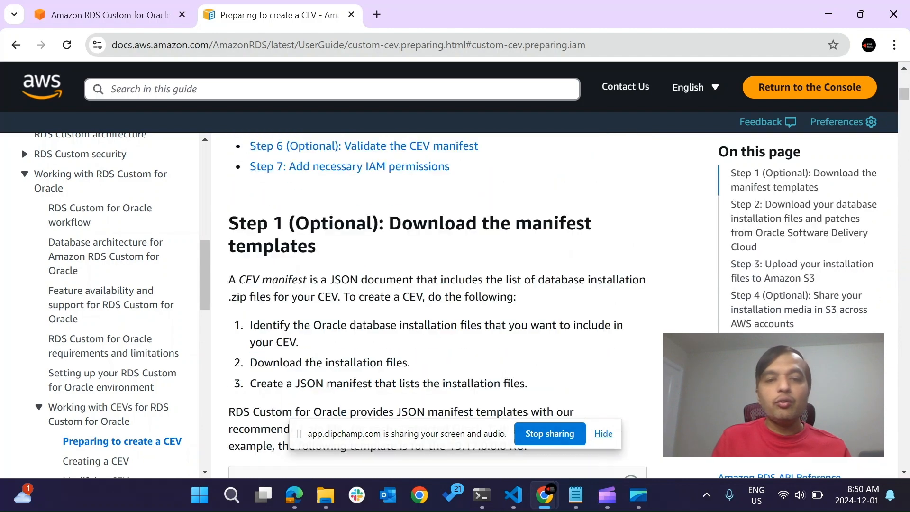
Find Step 3b on S3 bucket policy permissions in the guide and examine its sample policy statement.
{"action": "scroll", "coordinate": [435, 308], "scroll_direction": "down", "scroll_amount": 9}
{"action": "scroll", "coordinate": [435, 308], "scroll_direction": "up", "scroll_amount": 4}
{"action": "scroll", "coordinate": [436, 308], "scroll_direction": "down", "scroll_amount": 8}
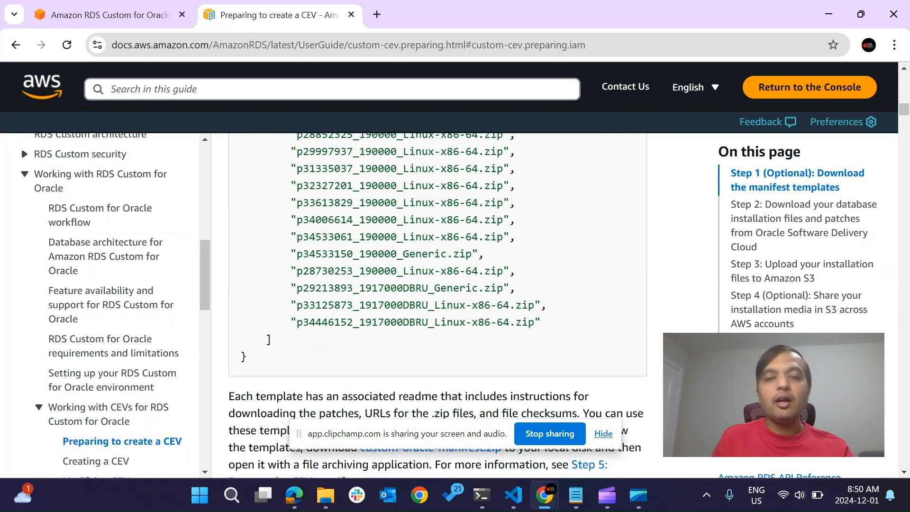
{"action": "scroll", "coordinate": [436, 308], "scroll_direction": "down", "scroll_amount": 10}
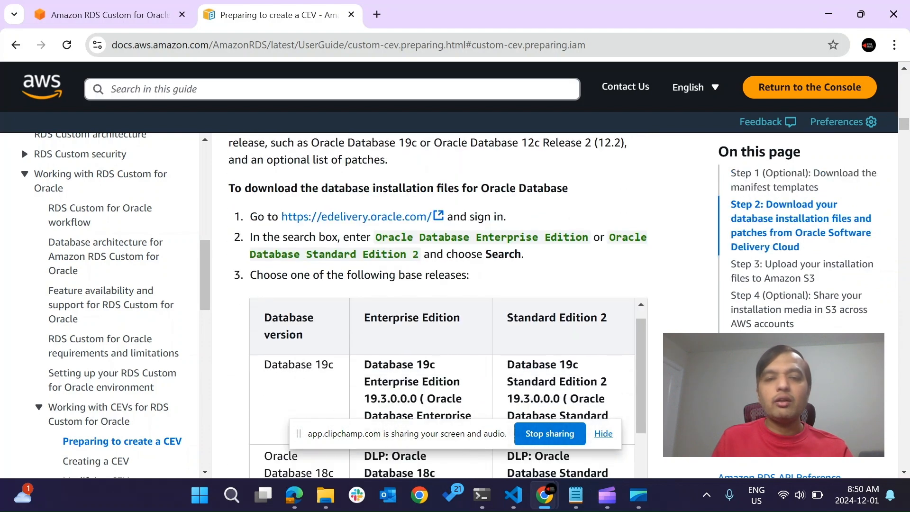
{"action": "scroll", "coordinate": [436, 308], "scroll_direction": "down", "scroll_amount": 4}
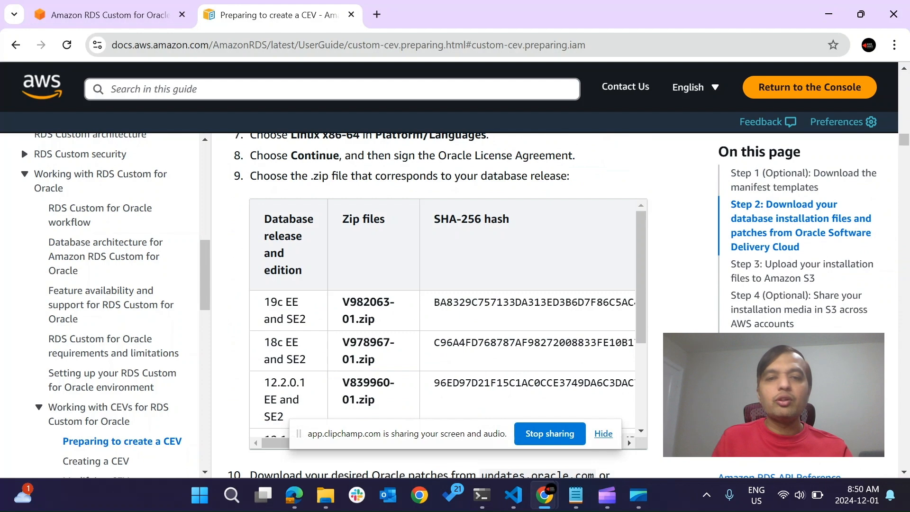
{"action": "scroll", "coordinate": [436, 308], "scroll_direction": "down", "scroll_amount": 10}
{"action": "scroll", "coordinate": [436, 308], "scroll_direction": "down", "scroll_amount": 4}
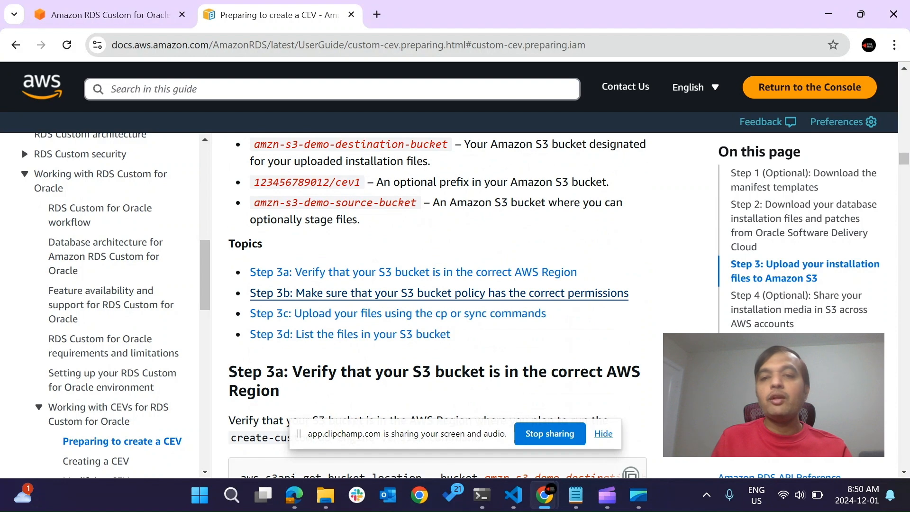
{"action": "left_click", "coordinate": [439, 292]}
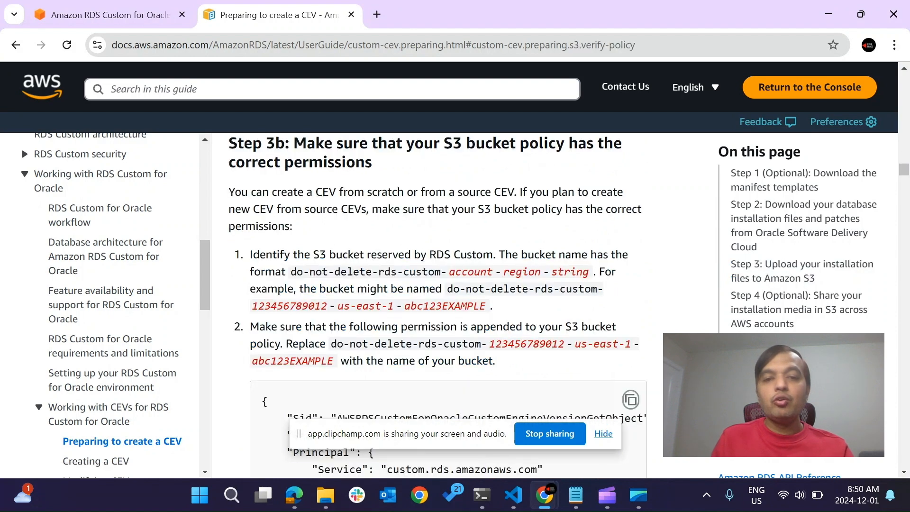
{"action": "scroll", "coordinate": [445, 303], "scroll_direction": "down", "scroll_amount": 3}
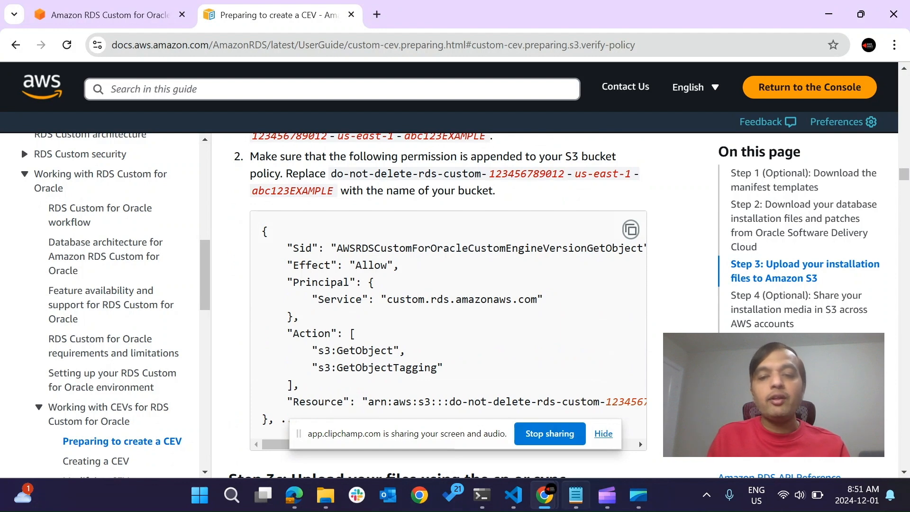
Switch to Notepad and examine the prepared S3 policy statement for the awslearnbydoing/db-software/* resource.
{"action": "left_click", "coordinate": [576, 495]}
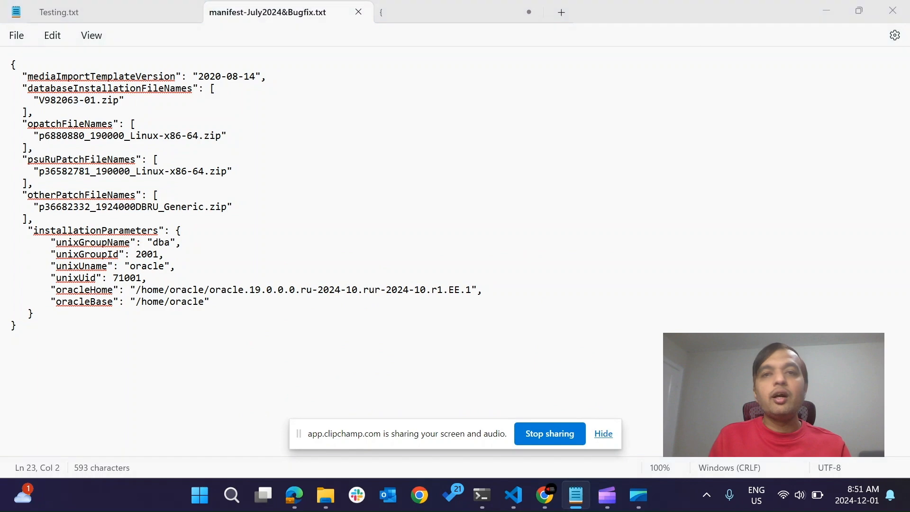
{"action": "key", "text": "alt+Tab"}
{"action": "key", "text": "alt+Tab"}
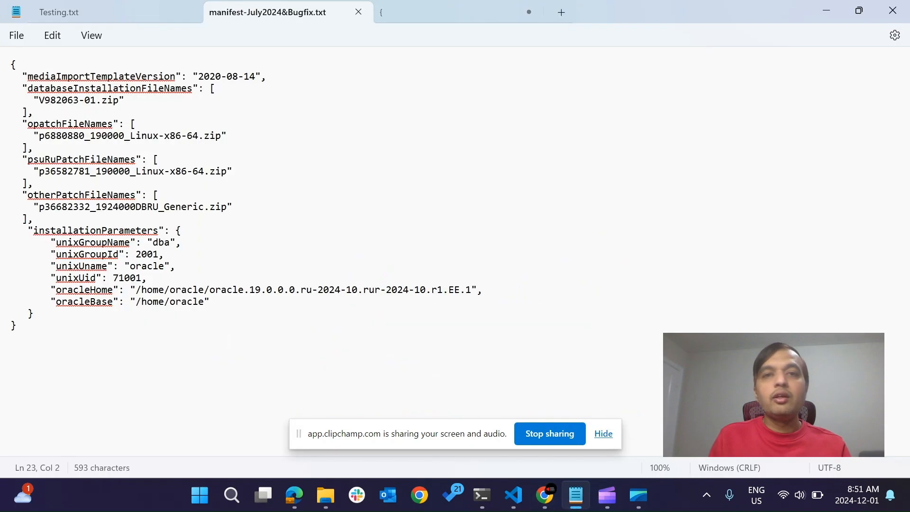
{"action": "left_click", "coordinate": [454, 13]}
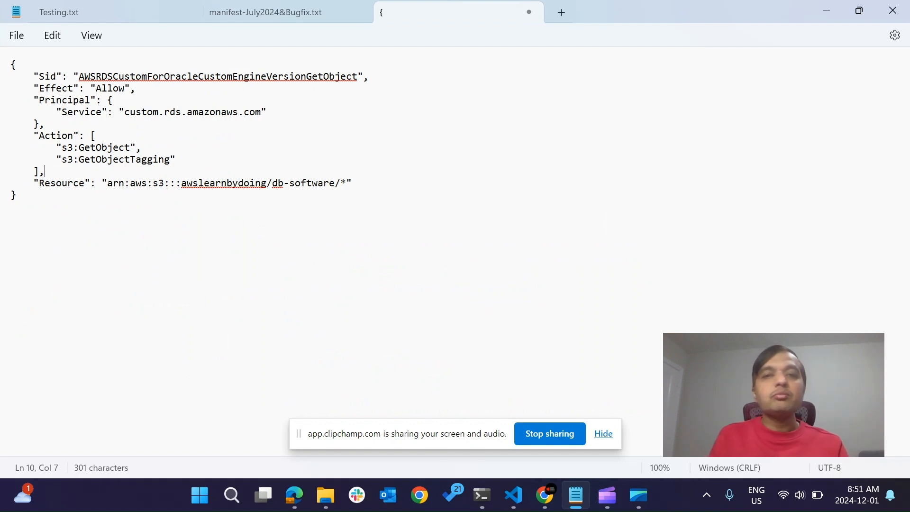
Switch to the S3 console in Edge and review the bucket policy in the awslearnbydoing bucket's permissions.
{"action": "key", "text": "alt+Tab"}
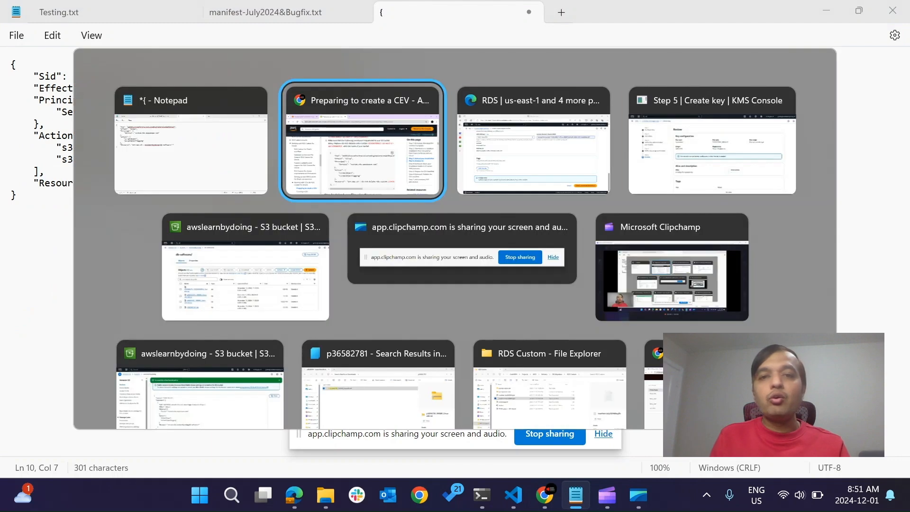
{"action": "key", "text": "alt+Tab"}
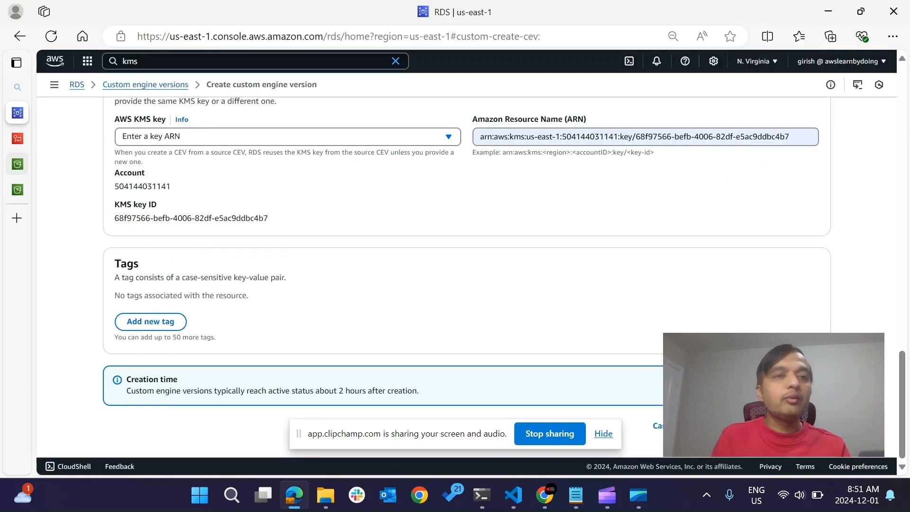
{"action": "left_click", "coordinate": [17, 164]}
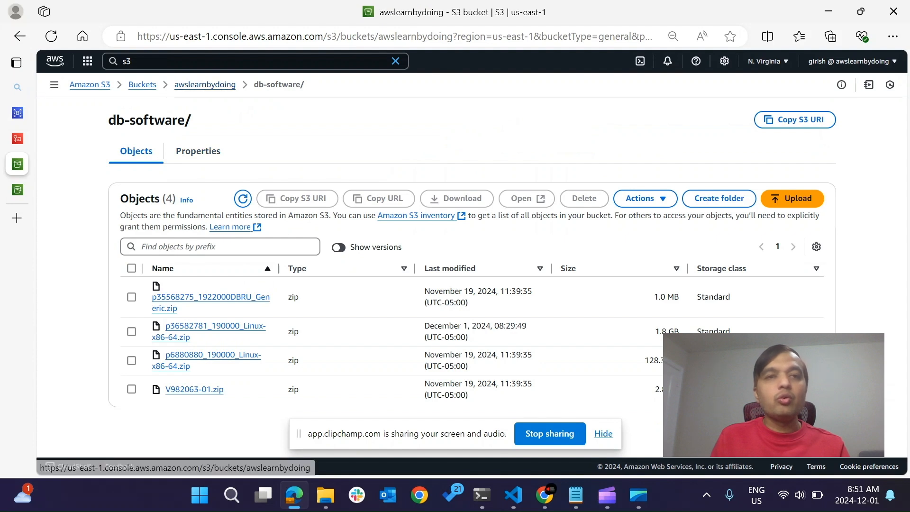
{"action": "left_click", "coordinate": [205, 85]}
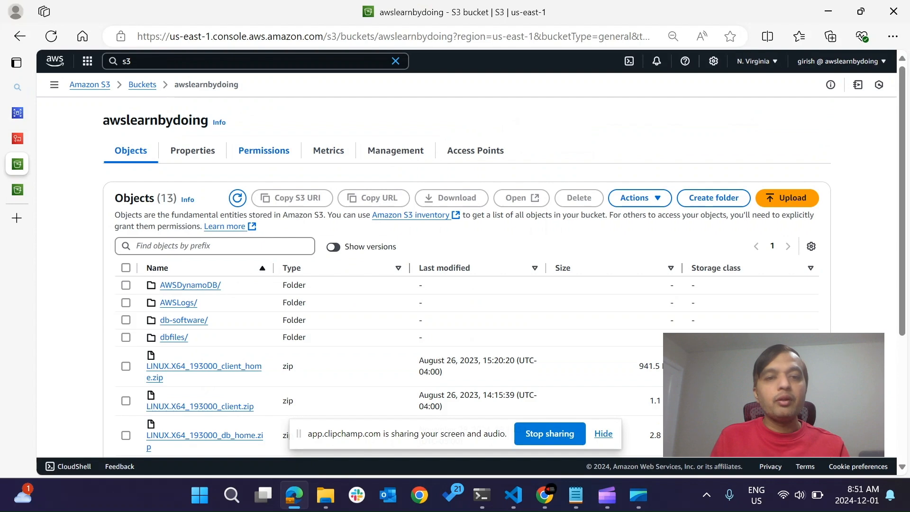
{"action": "left_click", "coordinate": [264, 150]}
{"action": "scroll", "coordinate": [264, 150], "scroll_direction": "down", "scroll_amount": 1}
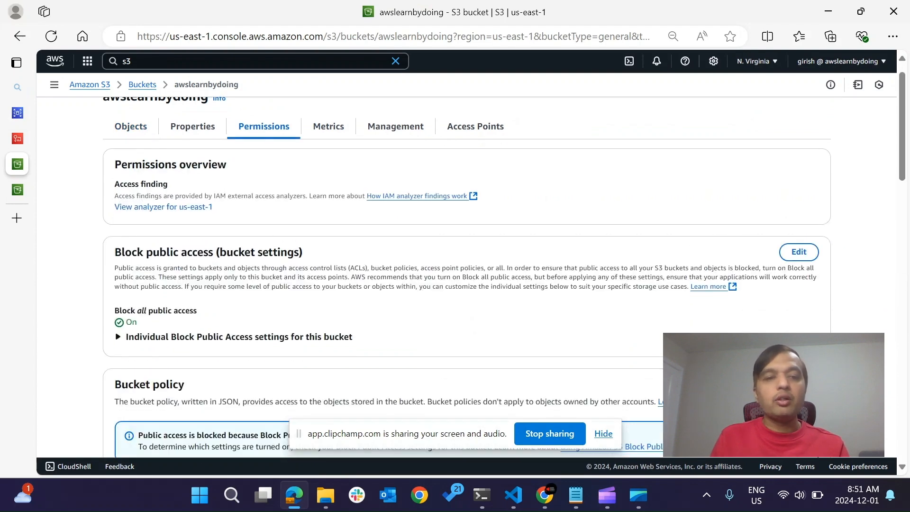
{"action": "scroll", "coordinate": [466, 275], "scroll_direction": "down", "scroll_amount": 7}
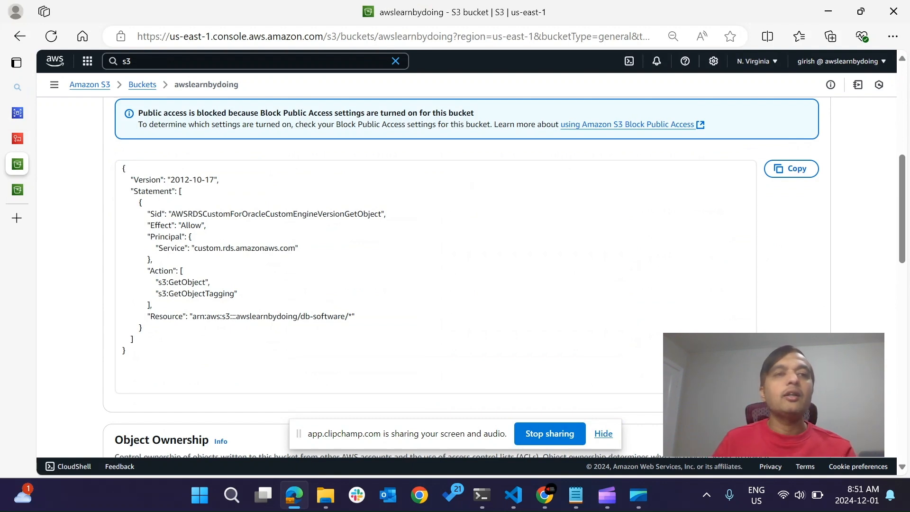
Return to the custom engine version form, try to create the version, and check the file named in the creation response.
{"action": "left_click", "coordinate": [17, 113]}
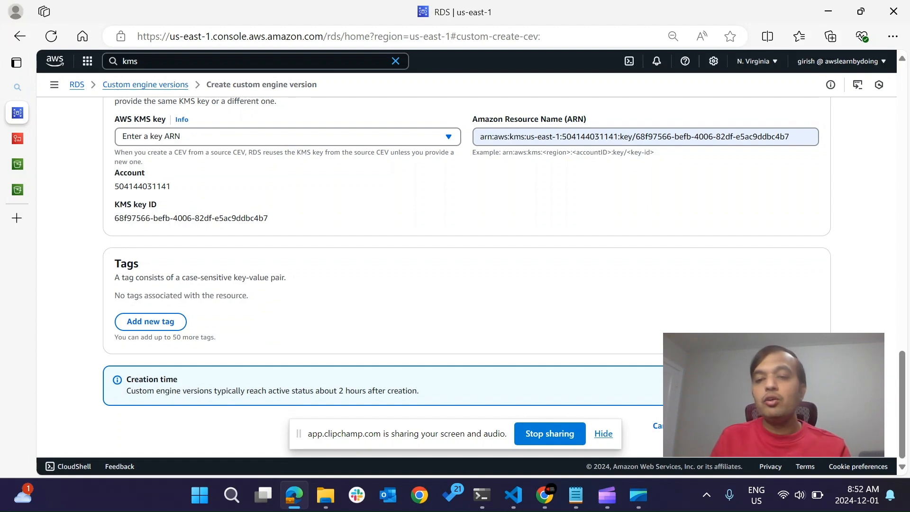
{"action": "left_click", "coordinate": [761, 425]}
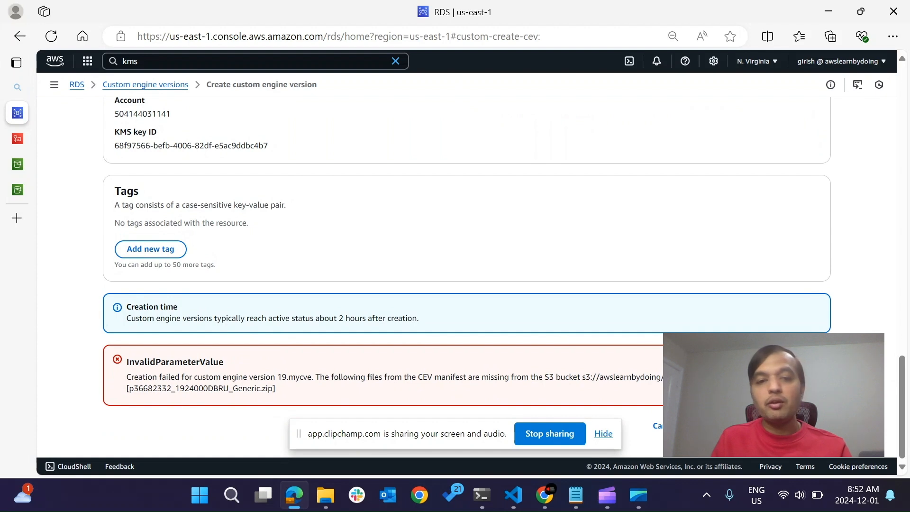
{"action": "left_click_drag", "start_coordinate": [128, 389], "coordinate": [274, 388]}
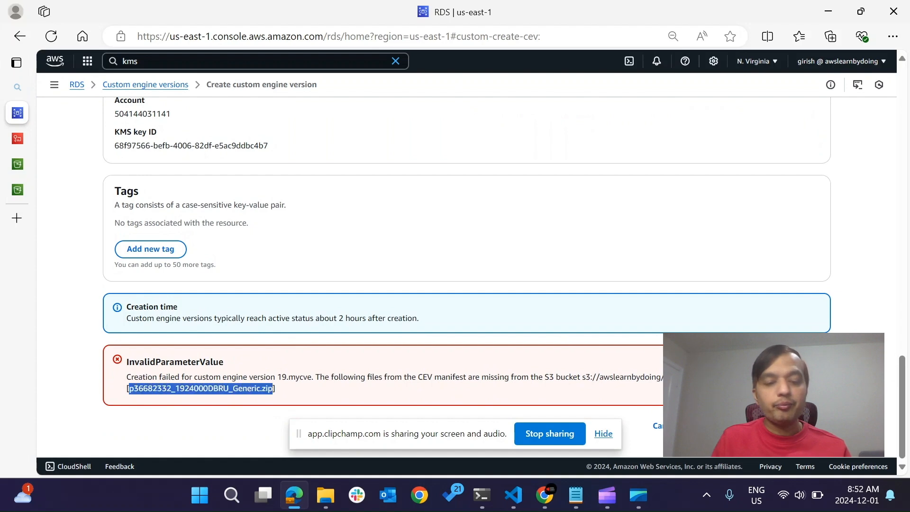
{"action": "left_click", "coordinate": [273, 388]}
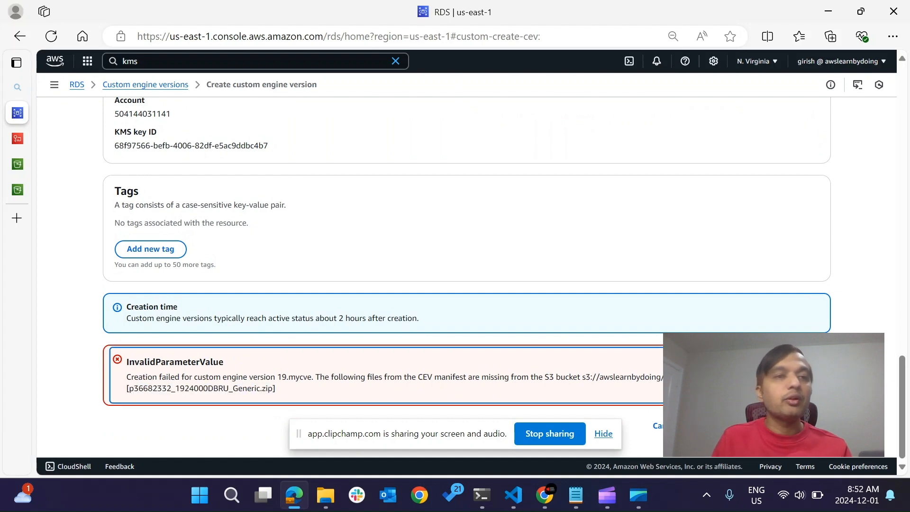
Upload p36682332_1924000DBRU_Generic.zip to the db-software/ folder of the awslearnbydoing bucket in the S3 console.
{"action": "left_click", "coordinate": [17, 164]}
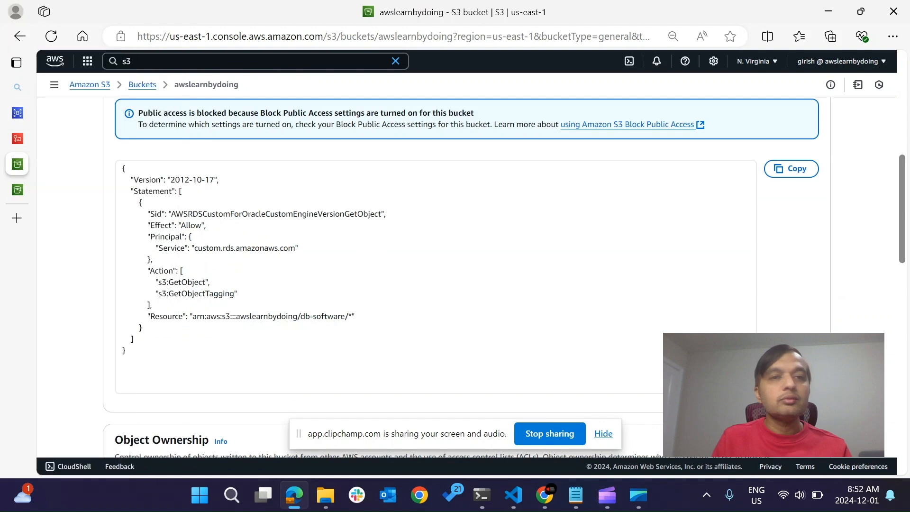
{"action": "left_click", "coordinate": [142, 84]}
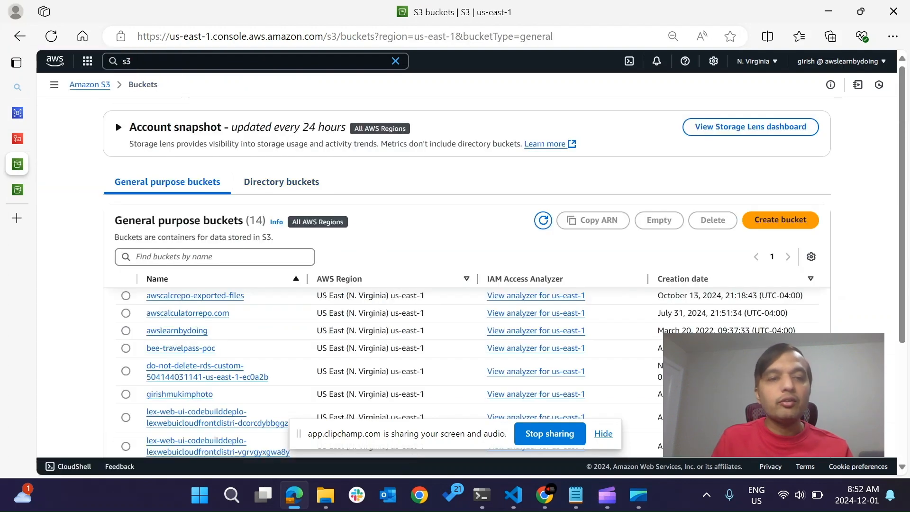
{"action": "left_click", "coordinate": [177, 331]}
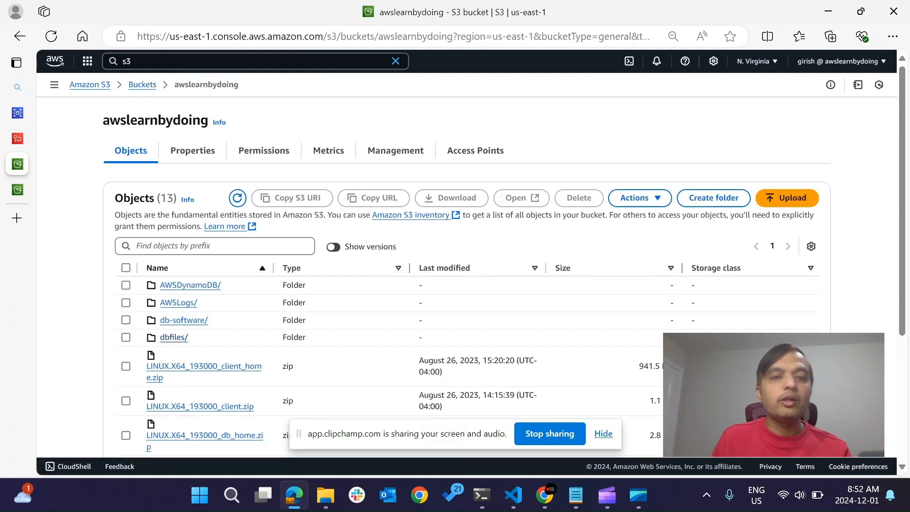
{"action": "left_click", "coordinate": [184, 320]}
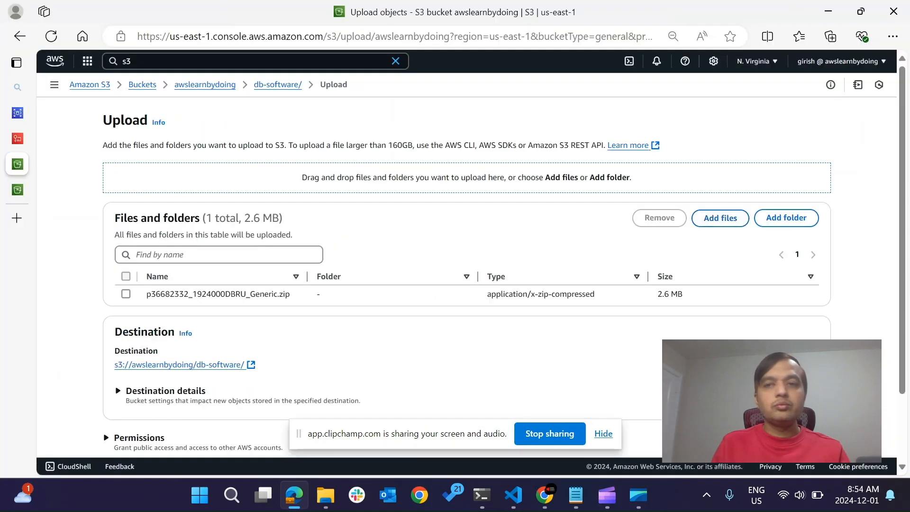
{"action": "scroll", "coordinate": [466, 275], "scroll_direction": "down", "scroll_amount": 3}
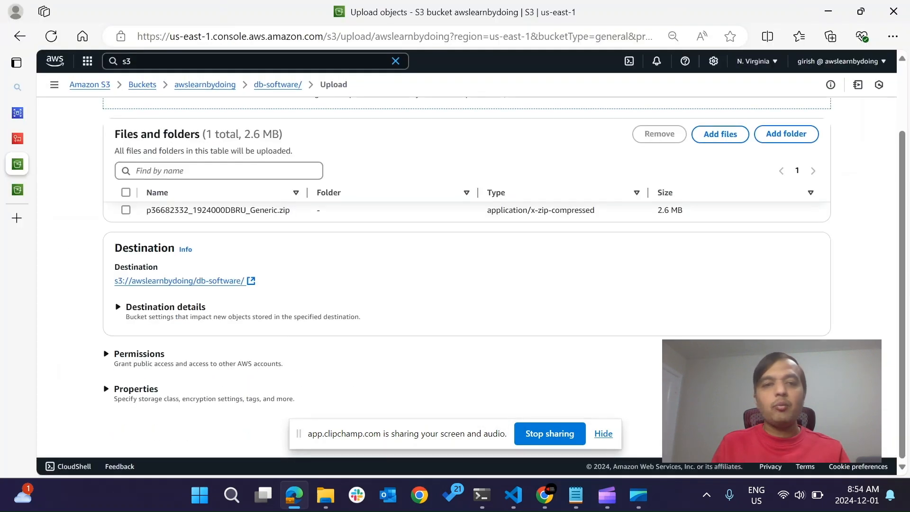
{"action": "left_click", "coordinate": [806, 427]}
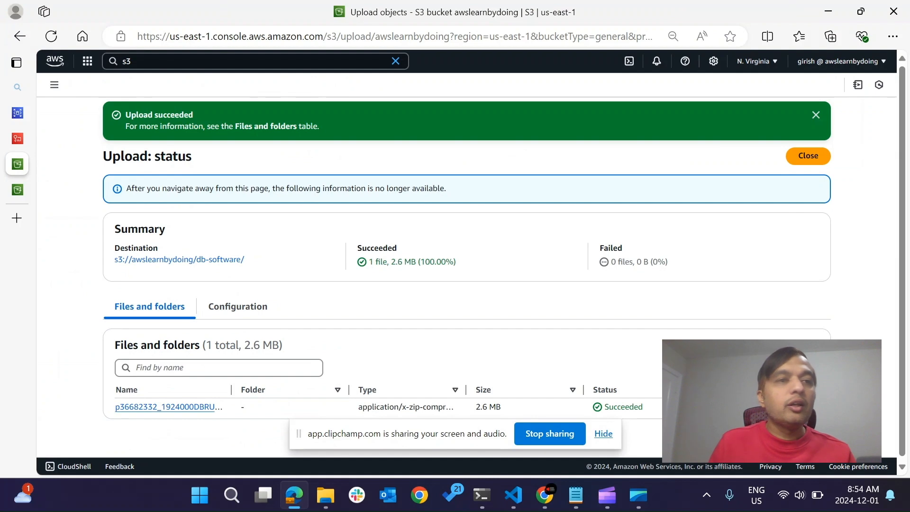
Return to the custom engine version form in RDS and submit the creation of 19.mycve again.
{"action": "mouse_move", "coordinate": [18, 112]}
{"action": "left_click", "coordinate": [57, 112]}
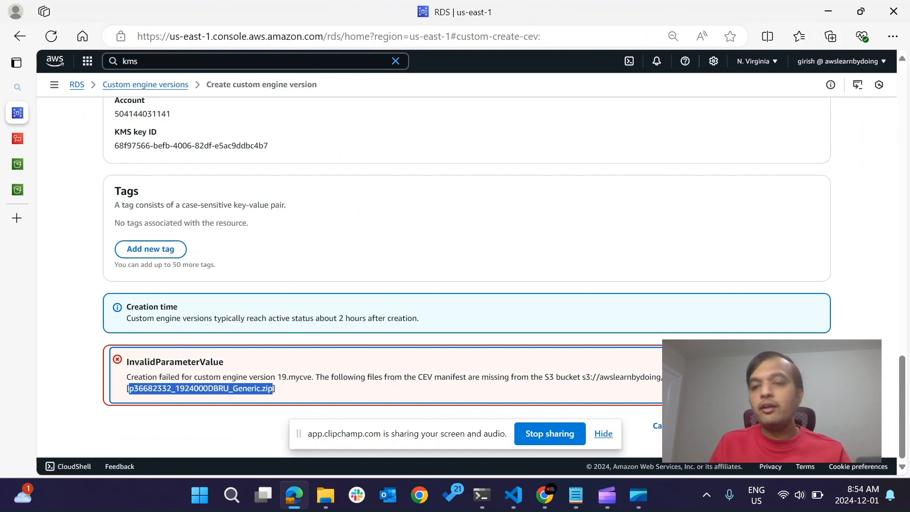
{"action": "left_click", "coordinate": [761, 426]}
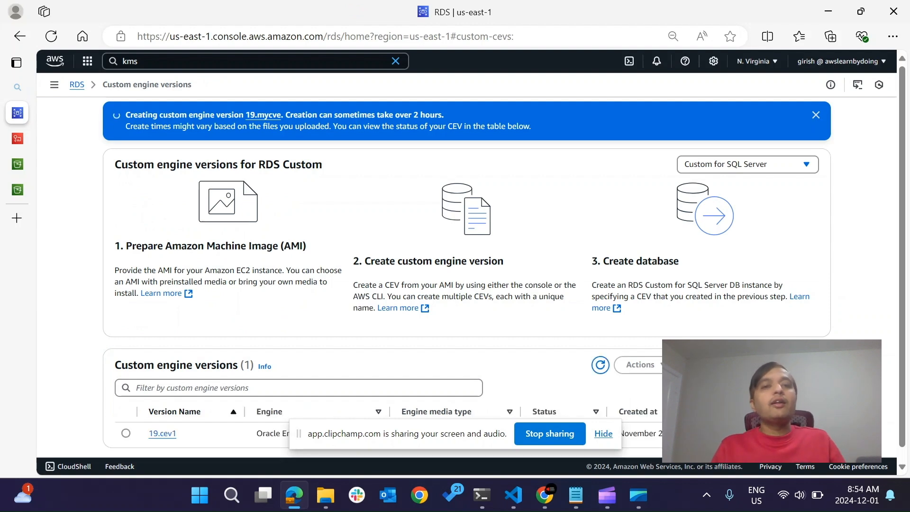
Open the existing custom engine version 19.cev1 and examine its DB installation parameters and CEV manifest.
{"action": "scroll", "coordinate": [466, 262], "scroll_direction": "down", "scroll_amount": 1}
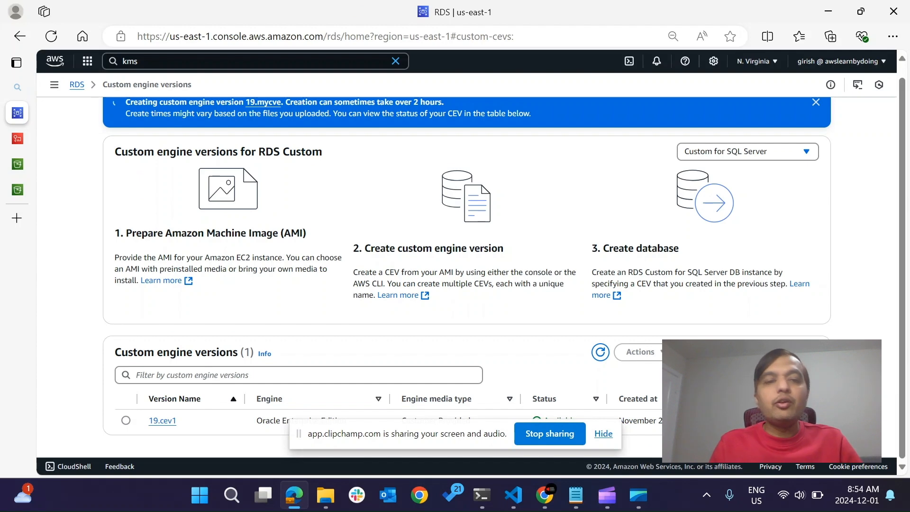
{"action": "left_click", "coordinate": [162, 420]}
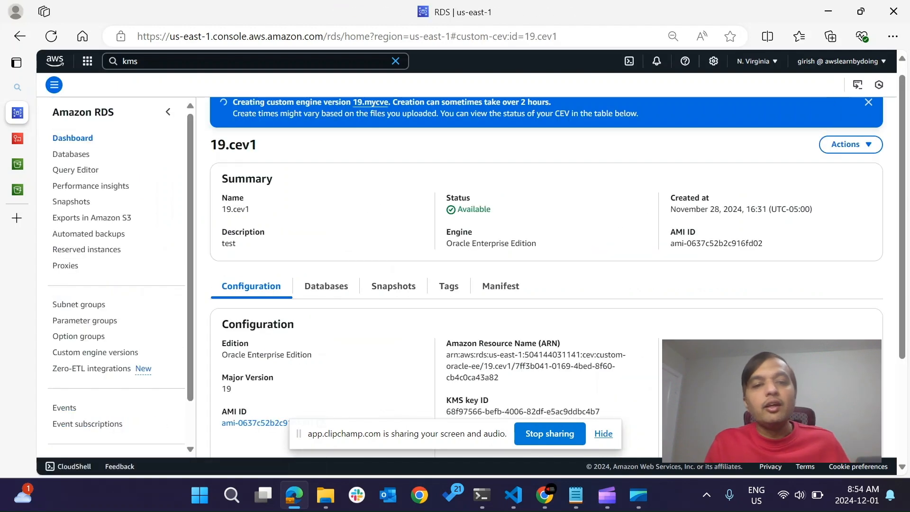
{"action": "scroll", "coordinate": [545, 276], "scroll_direction": "down", "scroll_amount": 1}
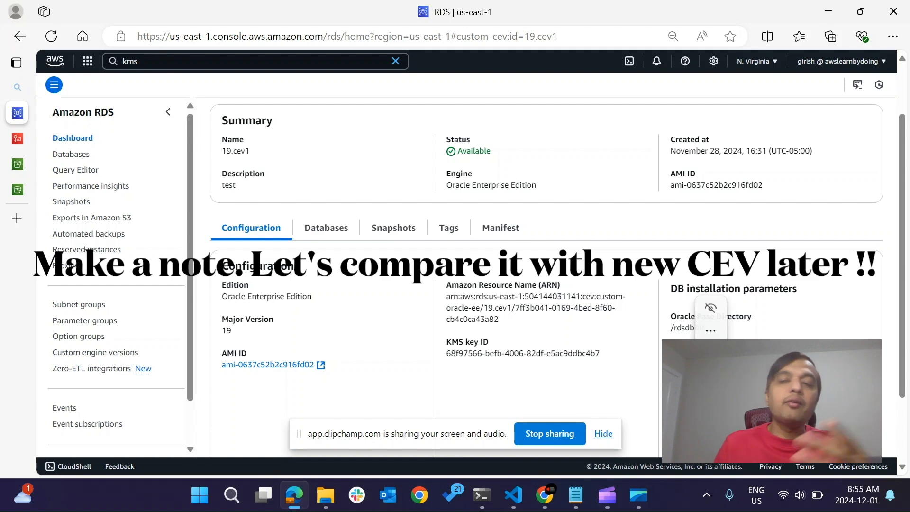
{"action": "scroll", "coordinate": [545, 275], "scroll_direction": "down", "scroll_amount": 1}
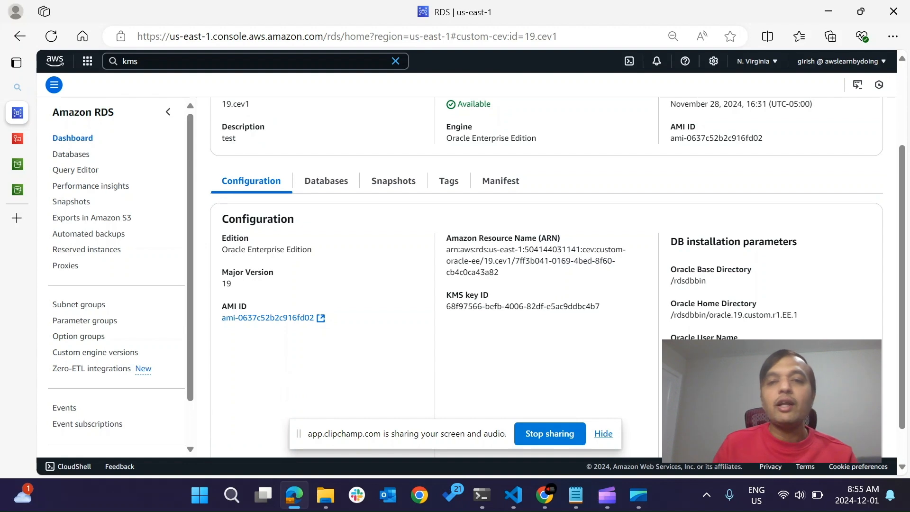
{"action": "left_click", "coordinate": [500, 181]}
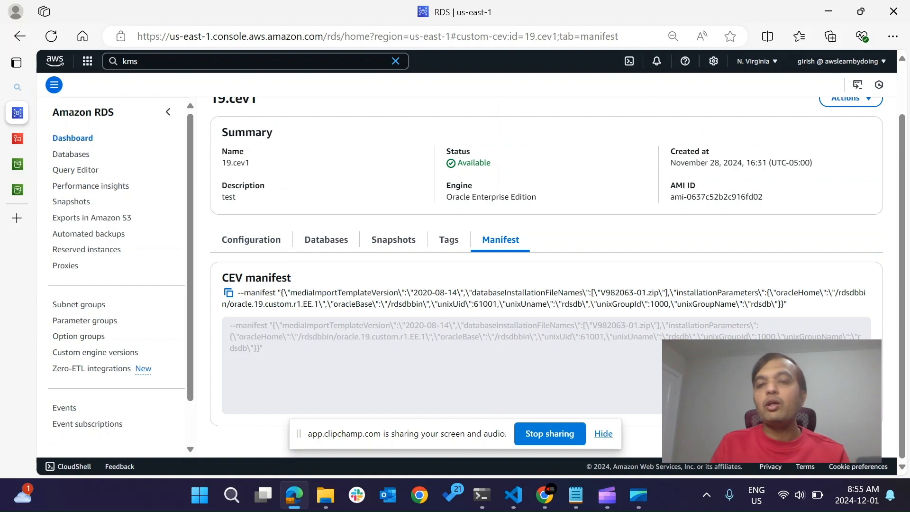
{"action": "double_click", "coordinate": [616, 293]}
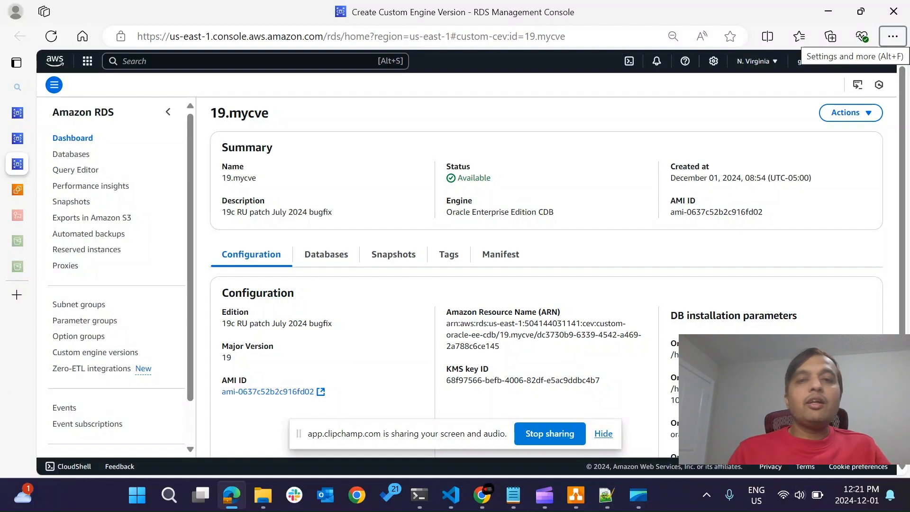
Examine the DB installation parameters and CEV manifest of custom engine version 19.mycve.
{"action": "scroll", "coordinate": [545, 284], "scroll_direction": "down", "scroll_amount": 1}
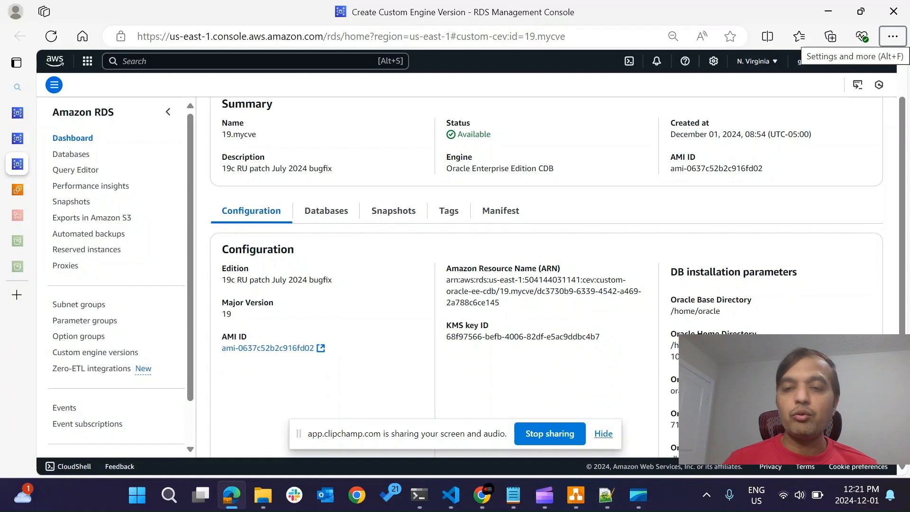
{"action": "double_click", "coordinate": [684, 391]}
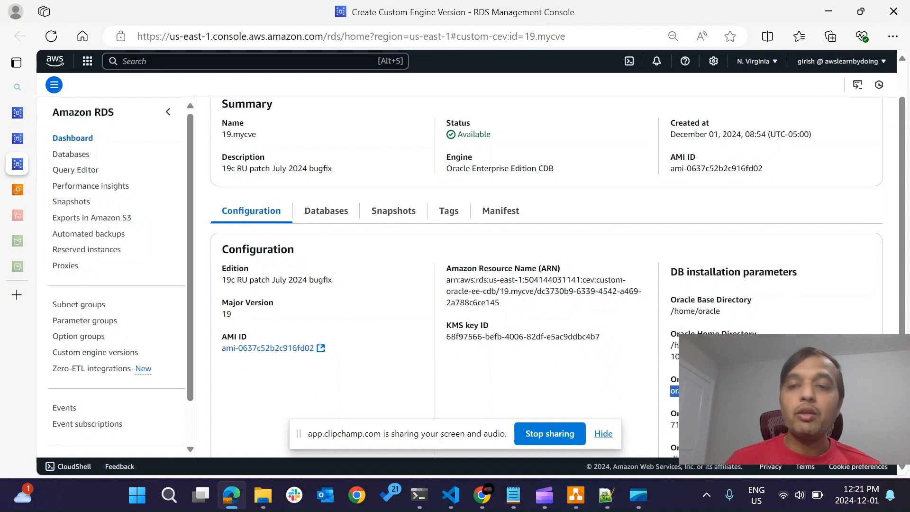
{"action": "scroll", "coordinate": [557, 277], "scroll_direction": "down", "scroll_amount": 2}
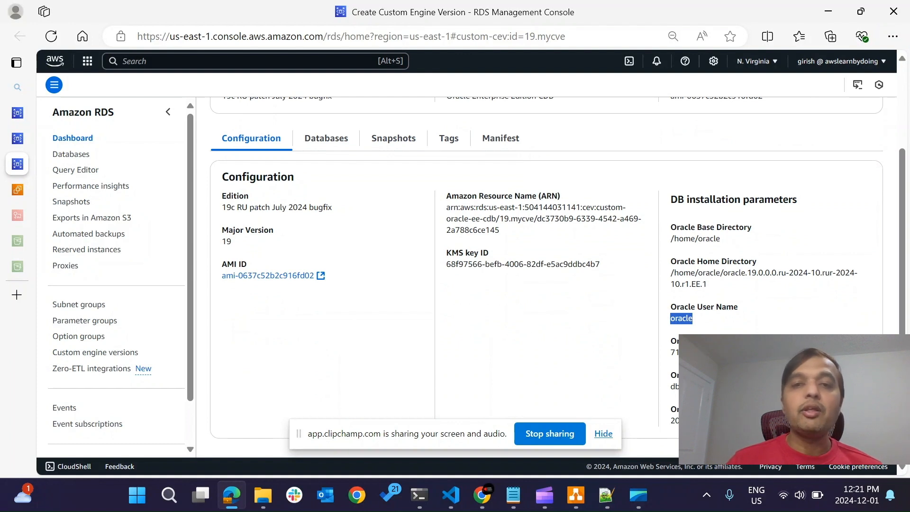
{"action": "scroll", "coordinate": [557, 270], "scroll_direction": "up", "scroll_amount": 1}
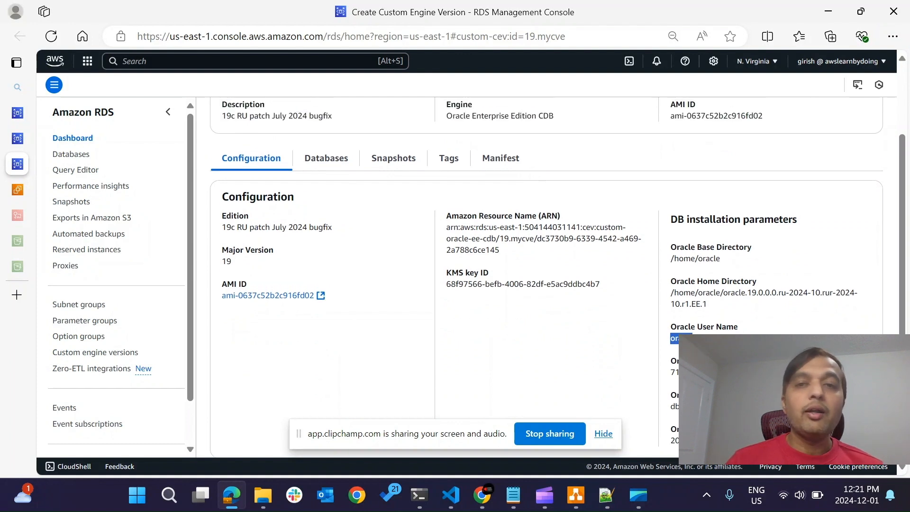
{"action": "left_click", "coordinate": [500, 158]}
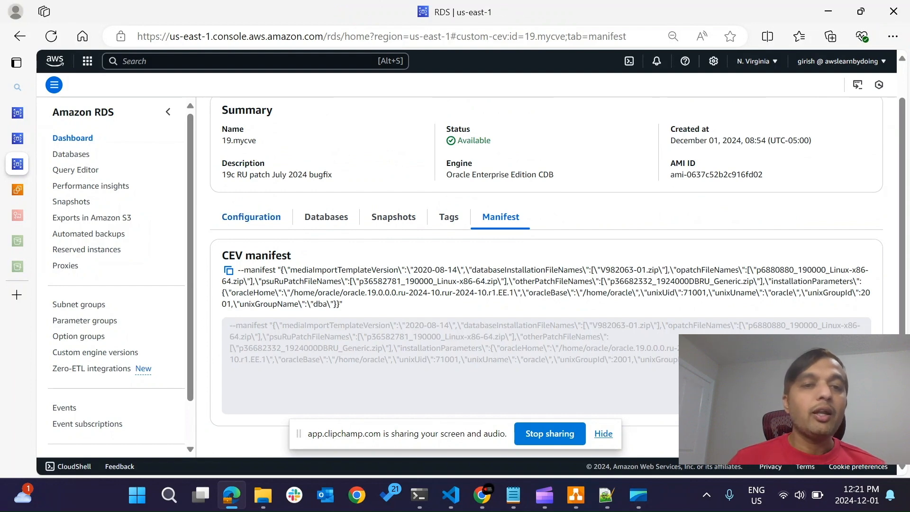
Open the AMI linked in the 19.mycve configuration, check the operating system in its AMI name, and return to 19.mycve.
{"action": "left_click", "coordinate": [251, 217]}
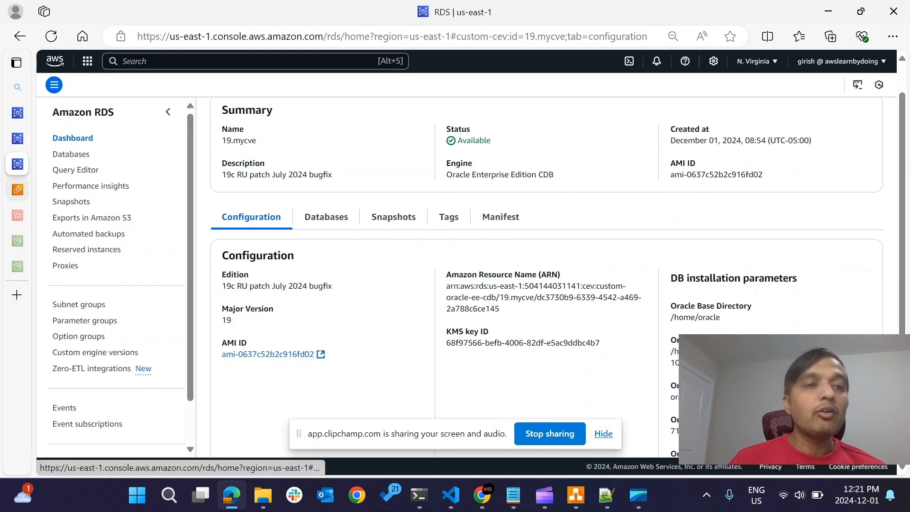
{"action": "left_click", "coordinate": [268, 354]}
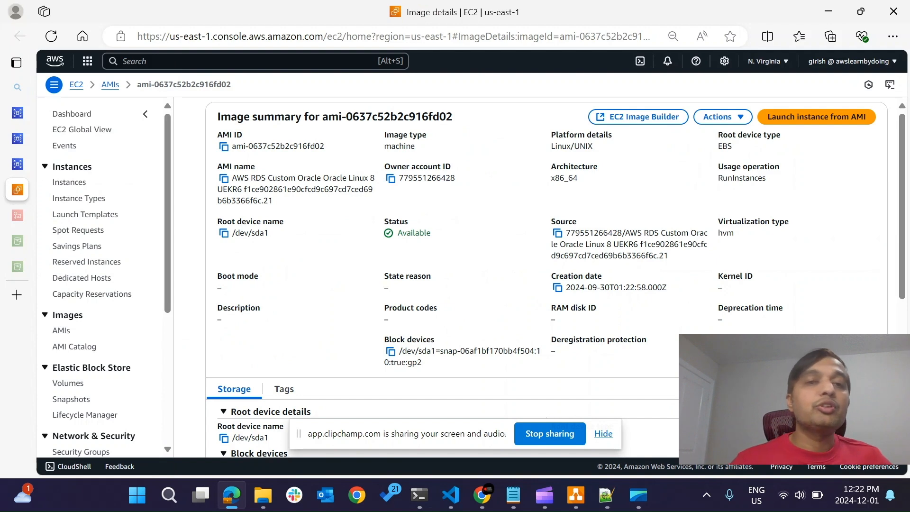
{"action": "left_click_drag", "start_coordinate": [322, 179], "coordinate": [375, 179]}
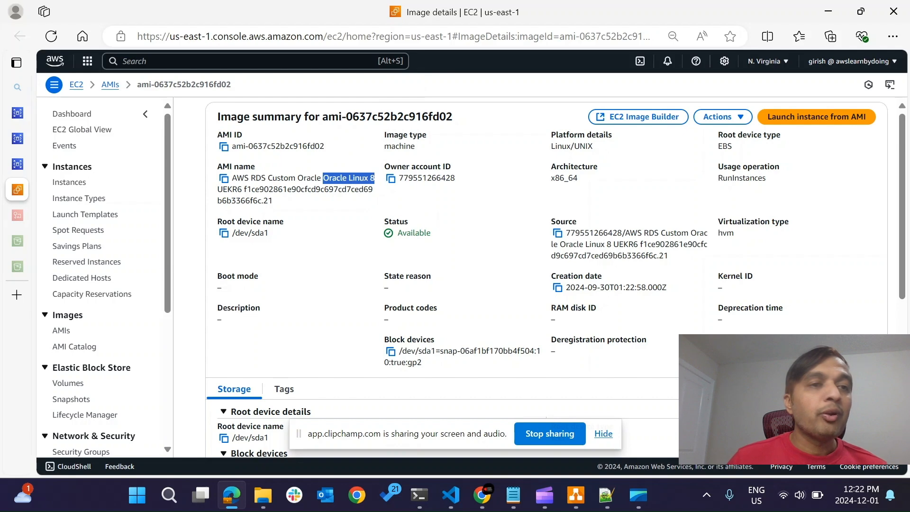
{"action": "left_click", "coordinate": [28, 163]}
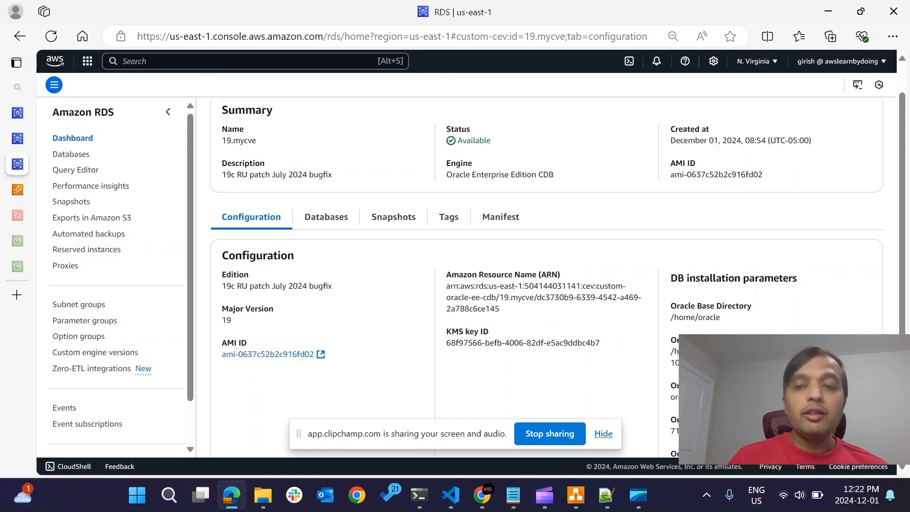
Check the status and engine of 19.mycve and open the RDS events.
{"action": "double_click", "coordinate": [475, 141]}
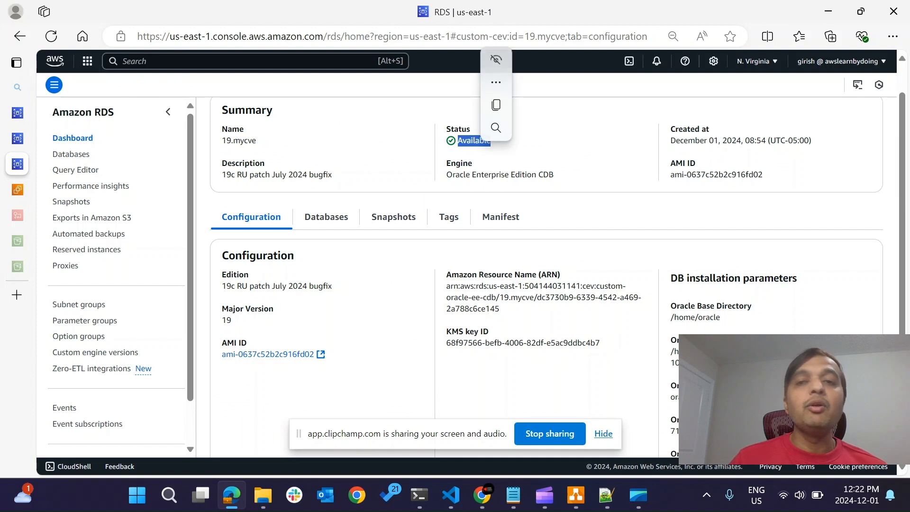
{"action": "left_click_drag", "start_coordinate": [447, 175], "coordinate": [520, 174]}
{"action": "left_click", "coordinate": [521, 175]}
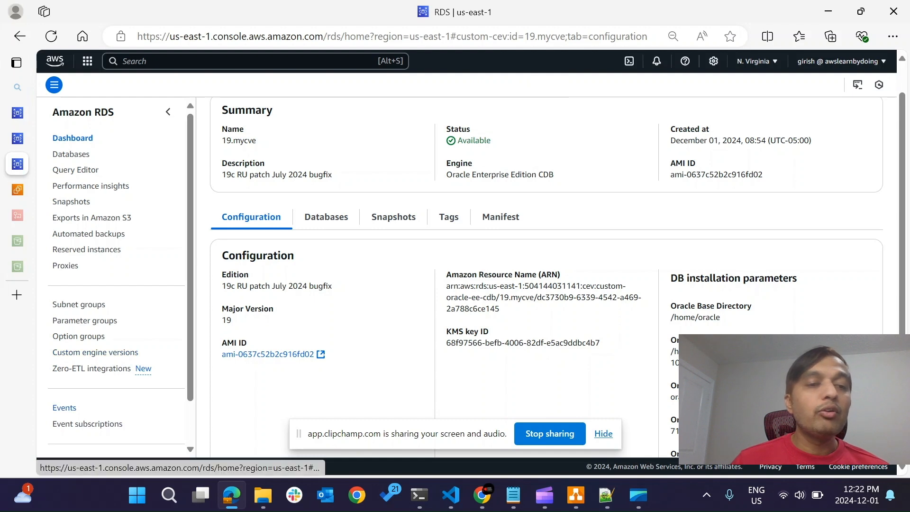
{"action": "left_click", "coordinate": [64, 407]}
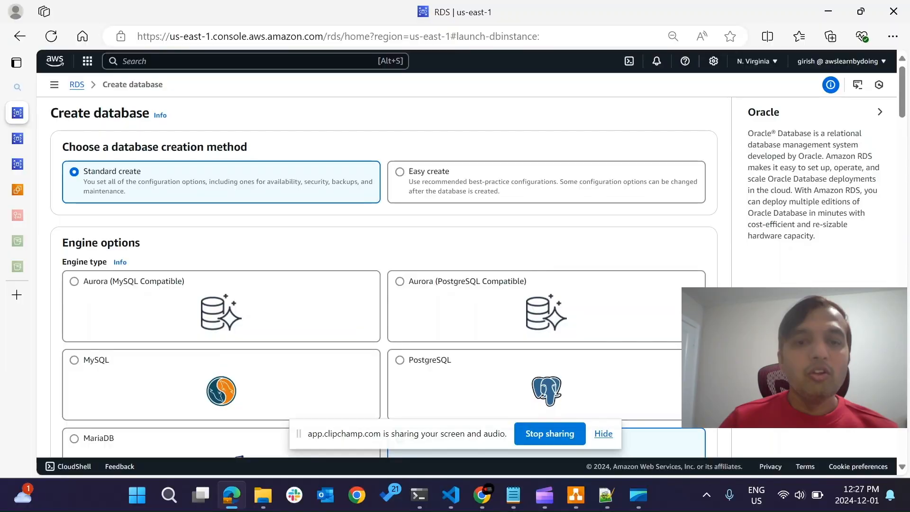
Review the engine options on the Create database form and select the Dev/Test template for the RDS Custom database using 19.mycve.
{"action": "scroll", "coordinate": [383, 277], "scroll_direction": "down", "scroll_amount": 2}
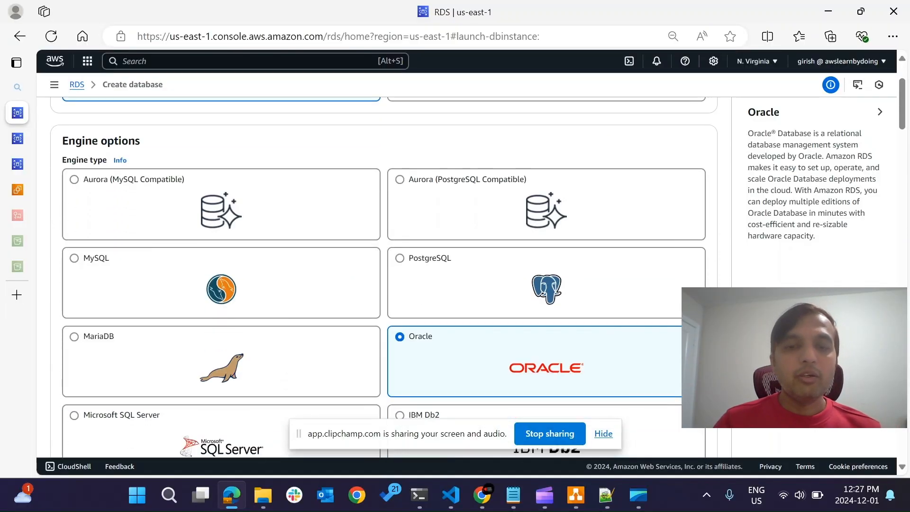
{"action": "scroll", "coordinate": [384, 277], "scroll_direction": "down", "scroll_amount": 5}
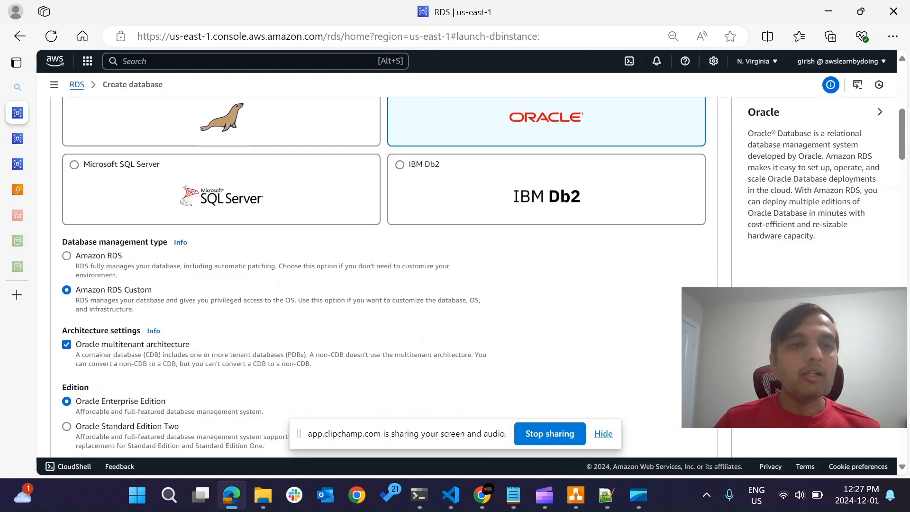
{"action": "scroll", "coordinate": [383, 277], "scroll_direction": "down", "scroll_amount": 1}
{"action": "scroll", "coordinate": [384, 277], "scroll_direction": "down", "scroll_amount": 3}
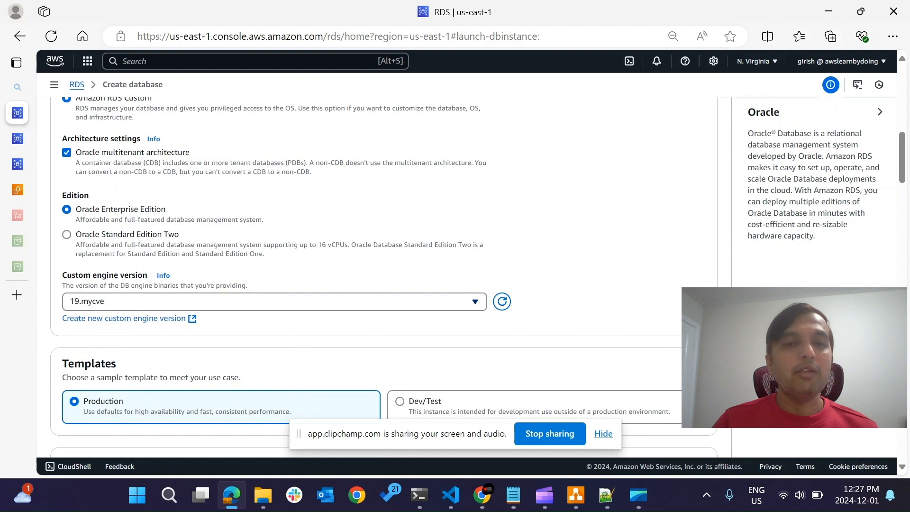
{"action": "scroll", "coordinate": [384, 277], "scroll_direction": "down", "scroll_amount": 1}
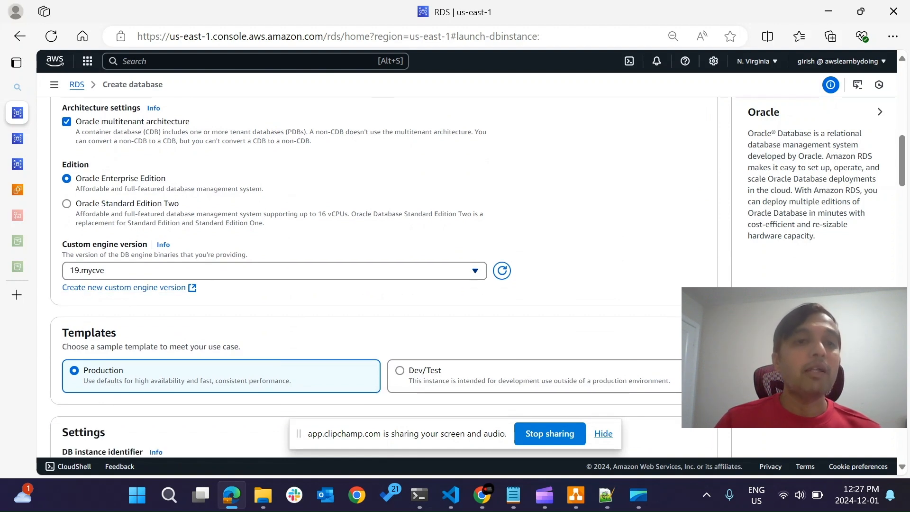
{"action": "scroll", "coordinate": [384, 277], "scroll_direction": "down", "scroll_amount": 2}
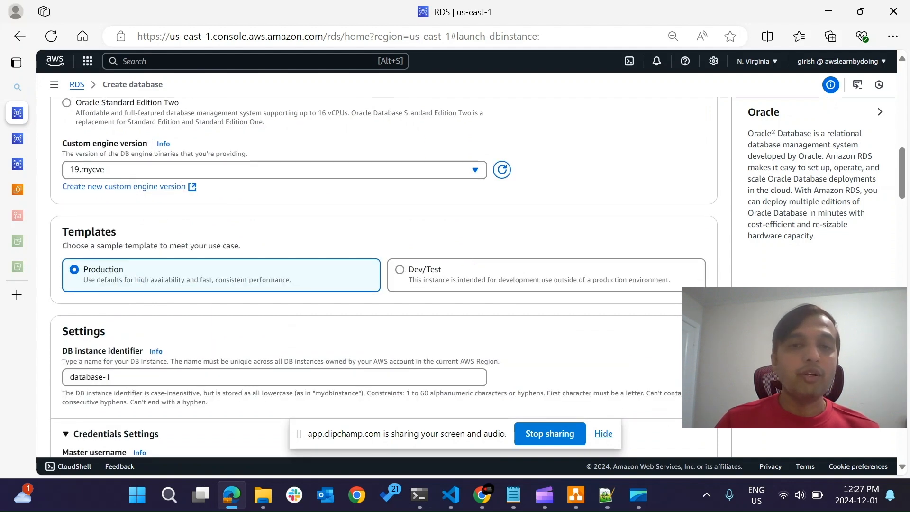
{"action": "left_click", "coordinate": [400, 269]}
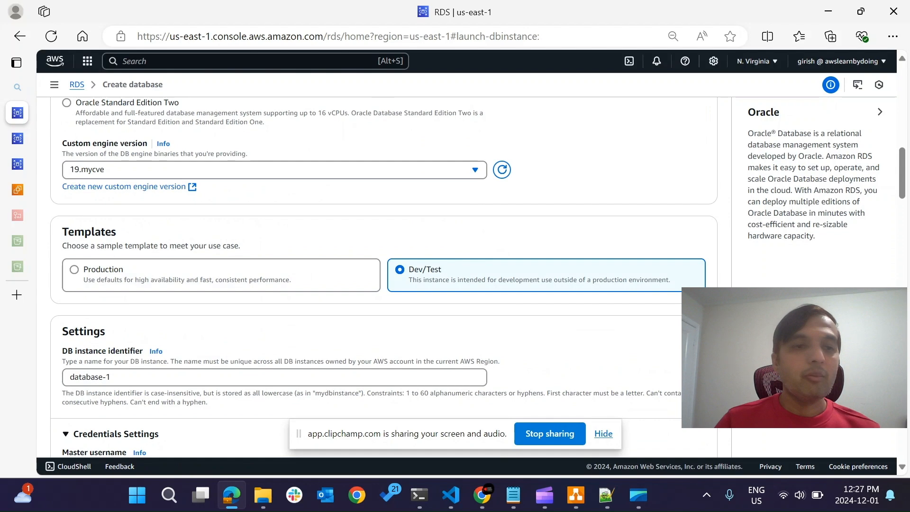
Turn on the auto-generated password in the self-managed credentials settings of database-1.
{"action": "scroll", "coordinate": [384, 277], "scroll_direction": "down", "scroll_amount": 1}
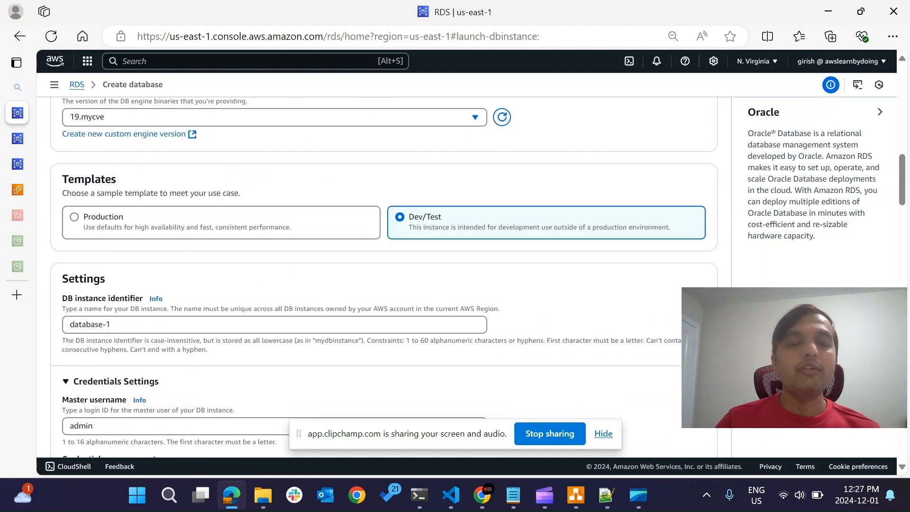
{"action": "scroll", "coordinate": [384, 277], "scroll_direction": "down", "scroll_amount": 3}
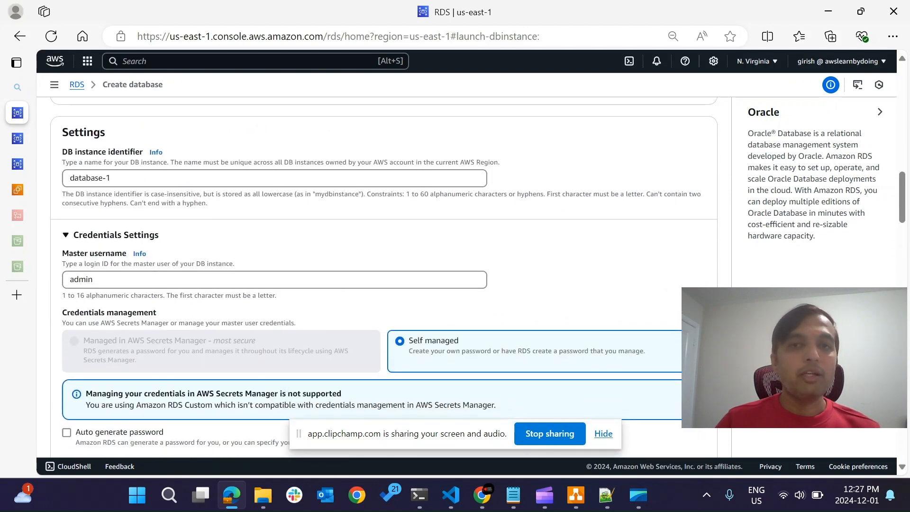
{"action": "scroll", "coordinate": [384, 277], "scroll_direction": "down", "scroll_amount": 3}
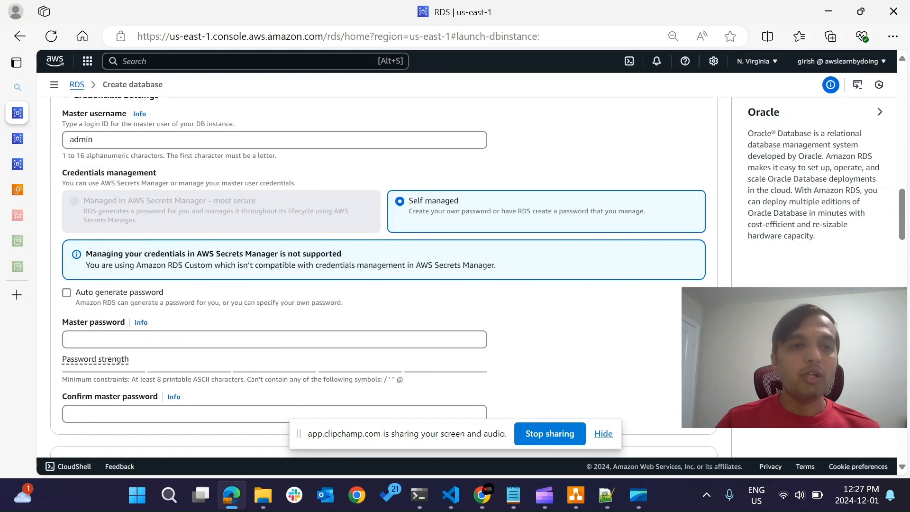
{"action": "left_click", "coordinate": [66, 293]}
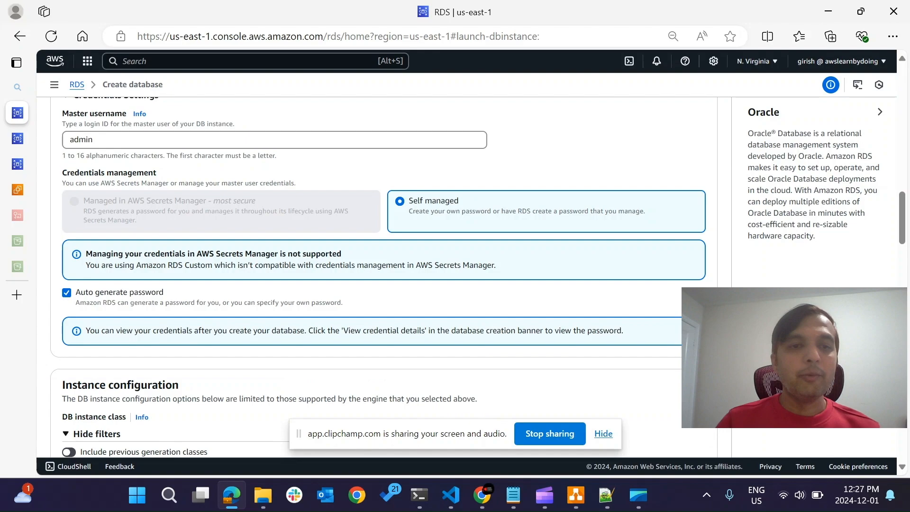
Set the DB instance class filter to Burstable classes, using db.t3.medium.
{"action": "scroll", "coordinate": [378, 277], "scroll_direction": "down", "scroll_amount": 2}
{"action": "scroll", "coordinate": [383, 277], "scroll_direction": "down", "scroll_amount": 1}
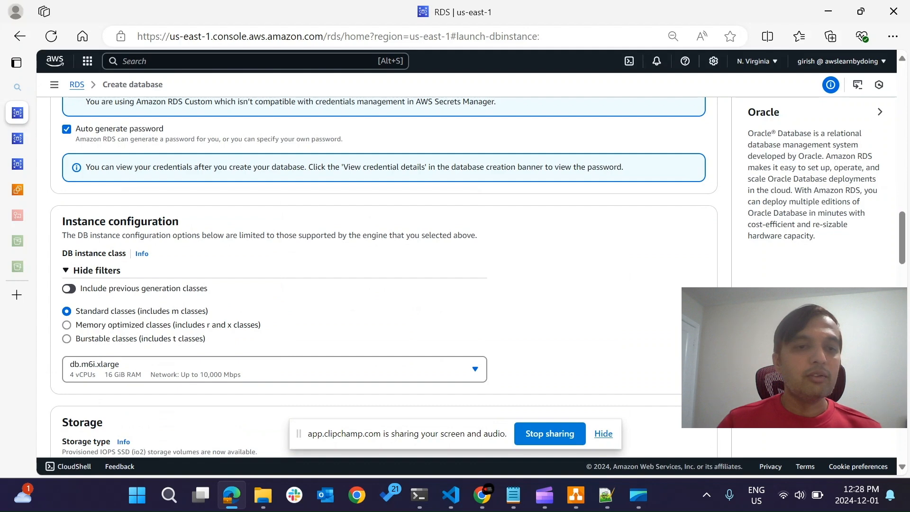
{"action": "left_click", "coordinate": [66, 339]}
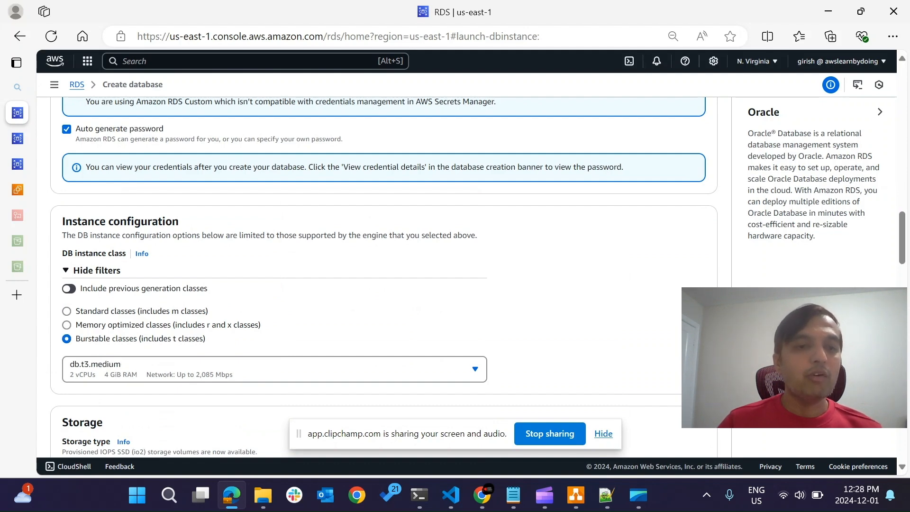
Review the credentials, instance class, connectivity, encryption and RDS Custom automation settings on the Create database form.
{"action": "scroll", "coordinate": [384, 277], "scroll_direction": "down", "scroll_amount": 20}
{"action": "scroll", "coordinate": [384, 277], "scroll_direction": "up", "scroll_amount": 11}
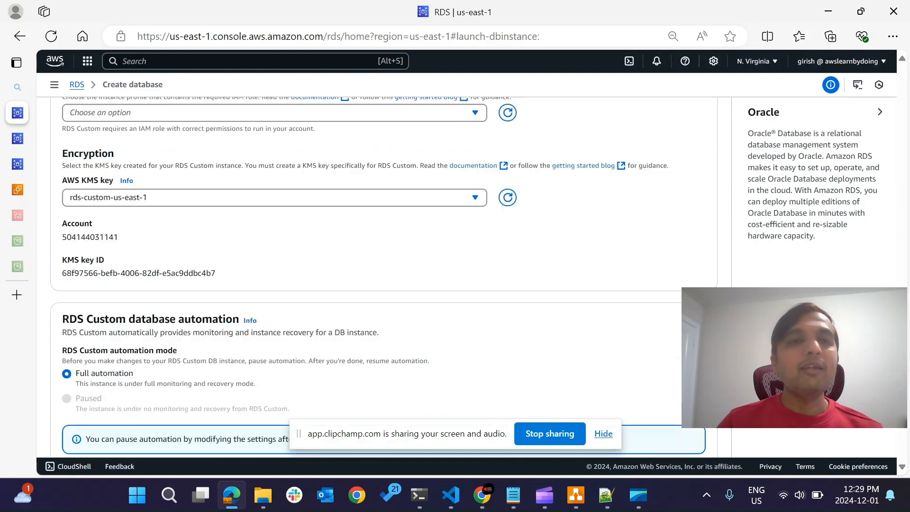
{"action": "scroll", "coordinate": [384, 277], "scroll_direction": "up", "scroll_amount": 10}
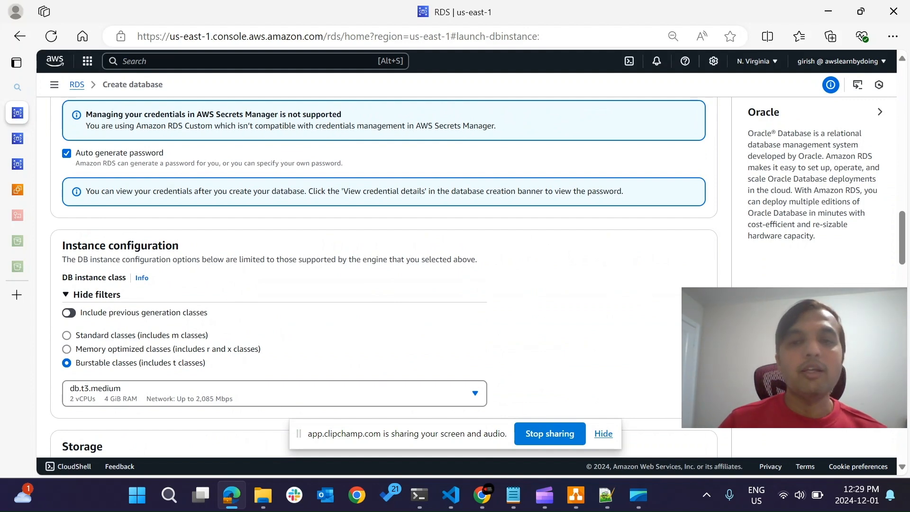
{"action": "scroll", "coordinate": [384, 277], "scroll_direction": "up", "scroll_amount": 2}
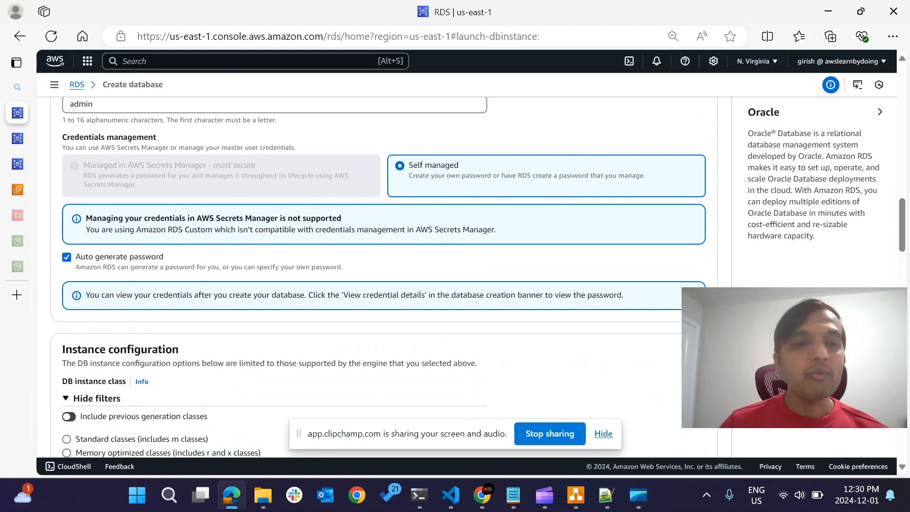
{"action": "scroll", "coordinate": [383, 278], "scroll_direction": "down", "scroll_amount": 10}
{"action": "scroll", "coordinate": [383, 278], "scroll_direction": "down", "scroll_amount": 12}
{"action": "scroll", "coordinate": [384, 278], "scroll_direction": "up", "scroll_amount": 6}
{"action": "scroll", "coordinate": [383, 278], "scroll_direction": "up", "scroll_amount": 3}
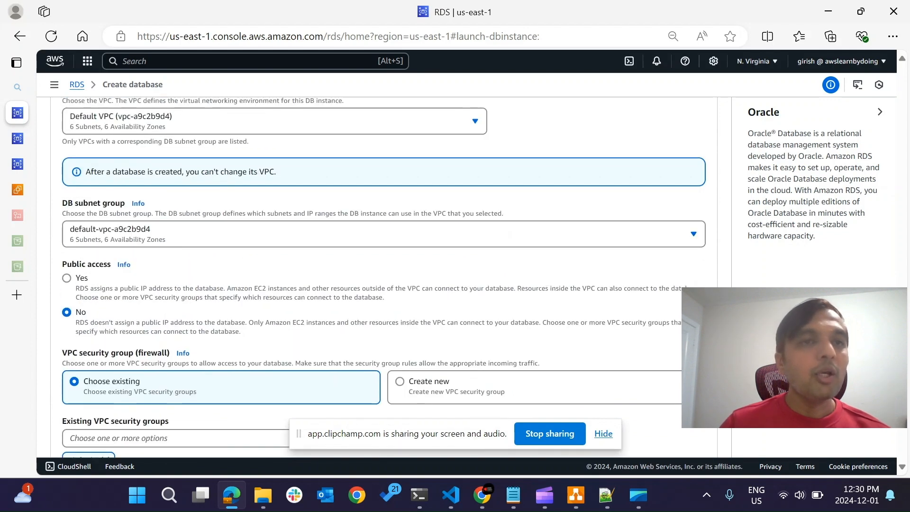
{"action": "scroll", "coordinate": [383, 278], "scroll_direction": "up", "scroll_amount": 2}
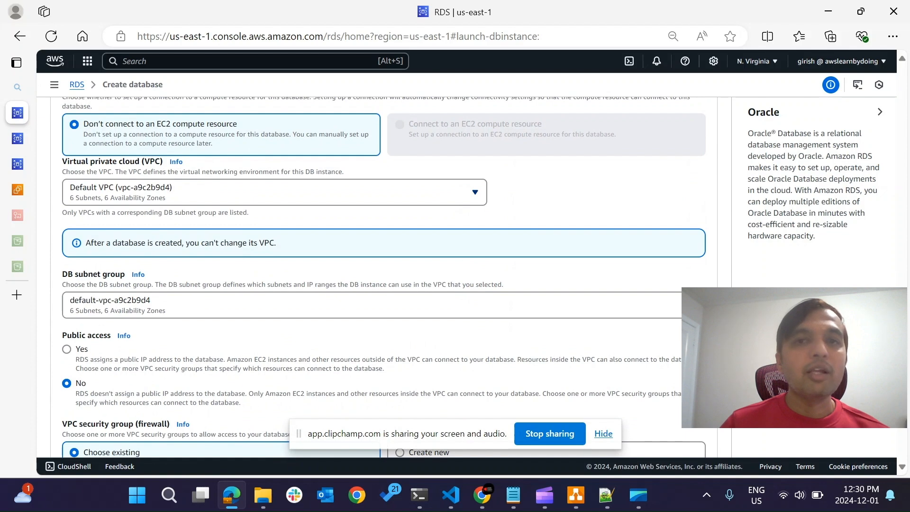
{"action": "scroll", "coordinate": [313, 209], "scroll_direction": "up", "scroll_amount": 2}
{"action": "scroll", "coordinate": [312, 209], "scroll_direction": "down", "scroll_amount": 6}
{"action": "scroll", "coordinate": [384, 266], "scroll_direction": "down", "scroll_amount": 15}
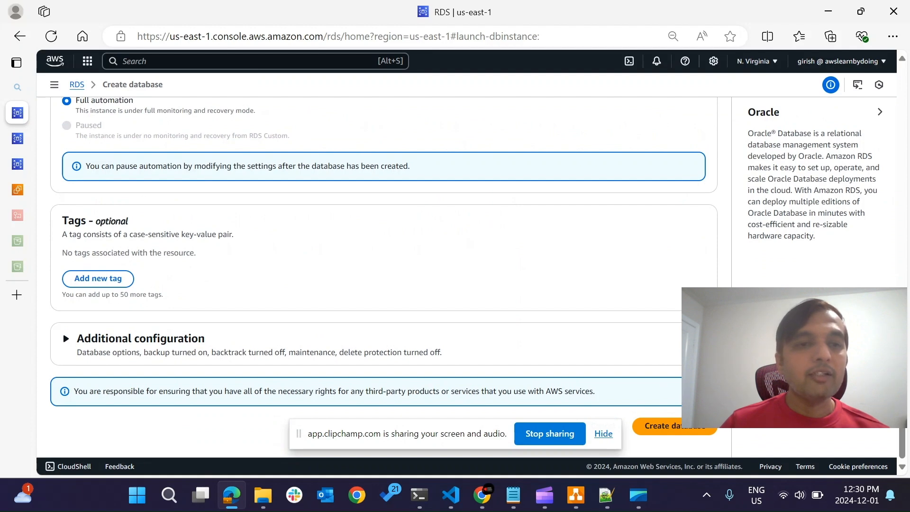
Expand the additional configuration and review the database options, backup, maintenance window and deletion protection settings.
{"action": "left_click", "coordinate": [133, 338]}
{"action": "scroll", "coordinate": [383, 277], "scroll_direction": "down", "scroll_amount": 2}
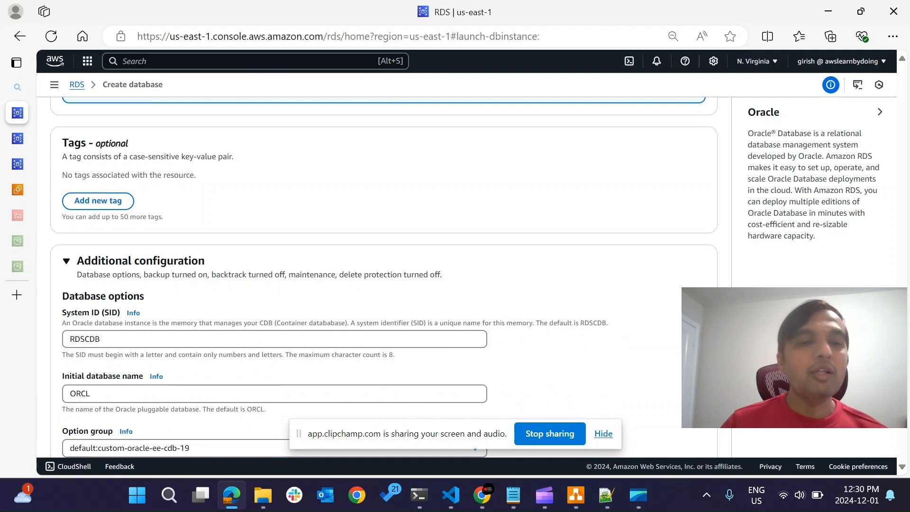
{"action": "scroll", "coordinate": [383, 277], "scroll_direction": "down", "scroll_amount": 2}
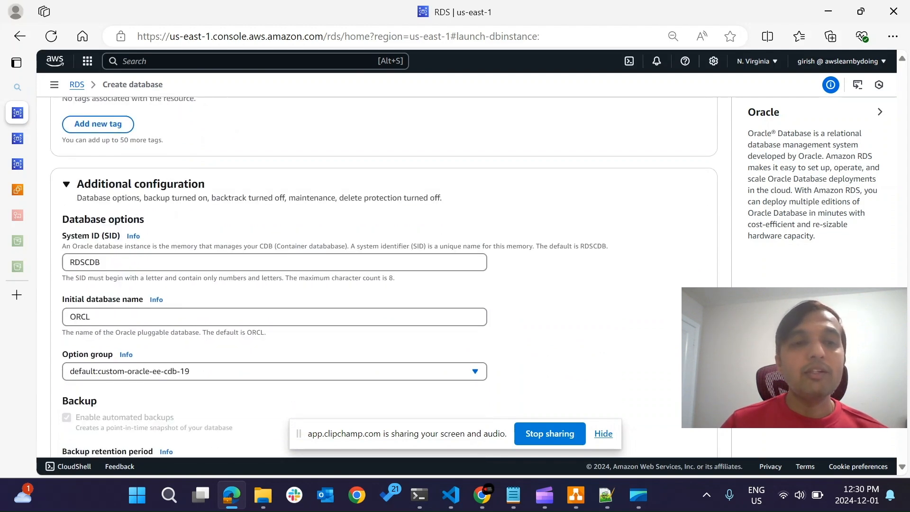
{"action": "scroll", "coordinate": [384, 277], "scroll_direction": "down", "scroll_amount": 2}
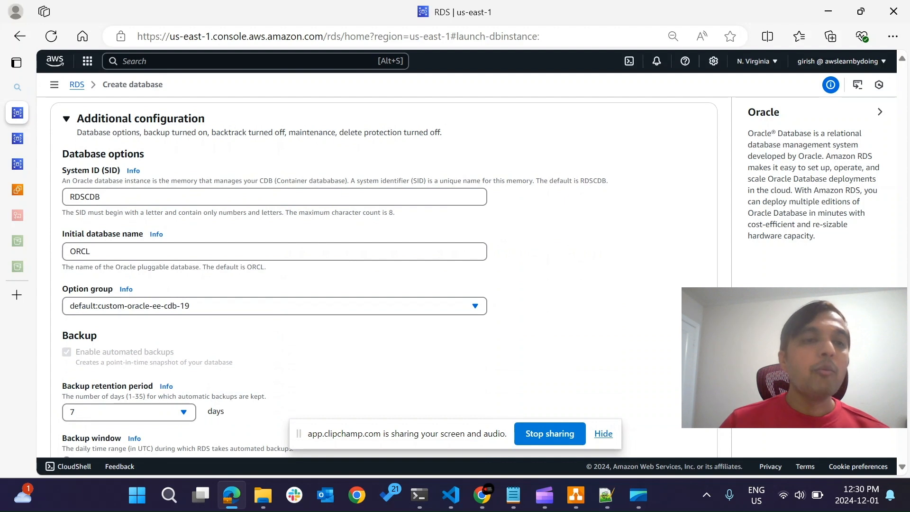
{"action": "scroll", "coordinate": [384, 278], "scroll_direction": "down", "scroll_amount": 1}
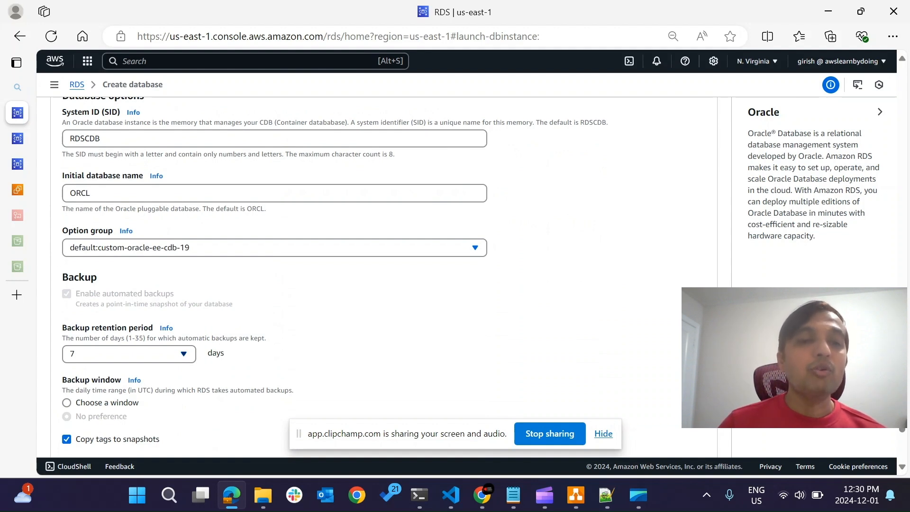
{"action": "scroll", "coordinate": [332, 270], "scroll_direction": "down", "scroll_amount": 1}
{"action": "scroll", "coordinate": [332, 270], "scroll_direction": "down", "scroll_amount": 5}
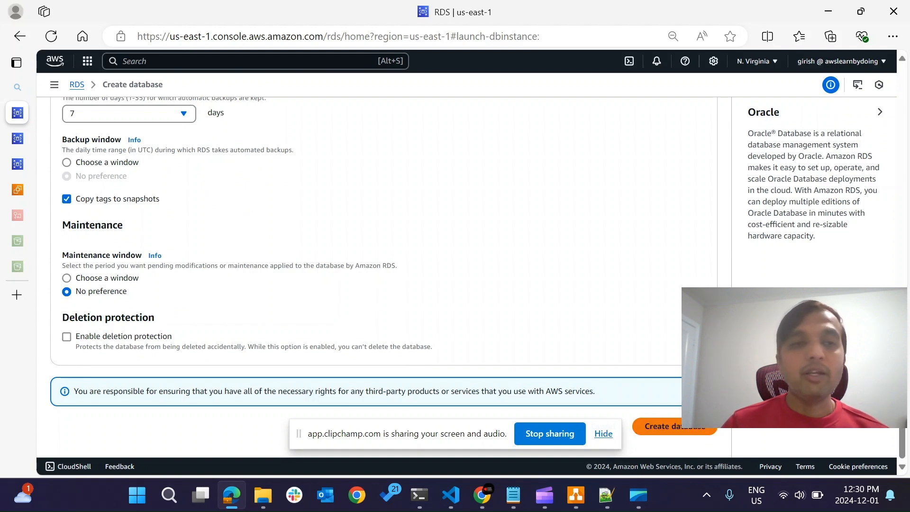
{"action": "scroll", "coordinate": [384, 278], "scroll_direction": "up", "scroll_amount": 10}
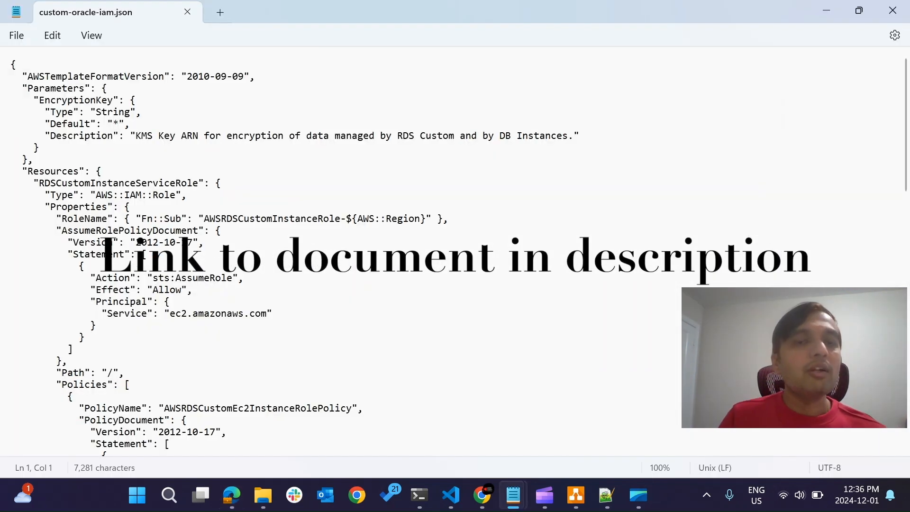
Read through the policy statements in the custom-oracle-iam.json template and close the file.
{"action": "scroll", "coordinate": [331, 251], "scroll_direction": "down", "scroll_amount": 6}
{"action": "scroll", "coordinate": [332, 251], "scroll_direction": "down", "scroll_amount": 20}
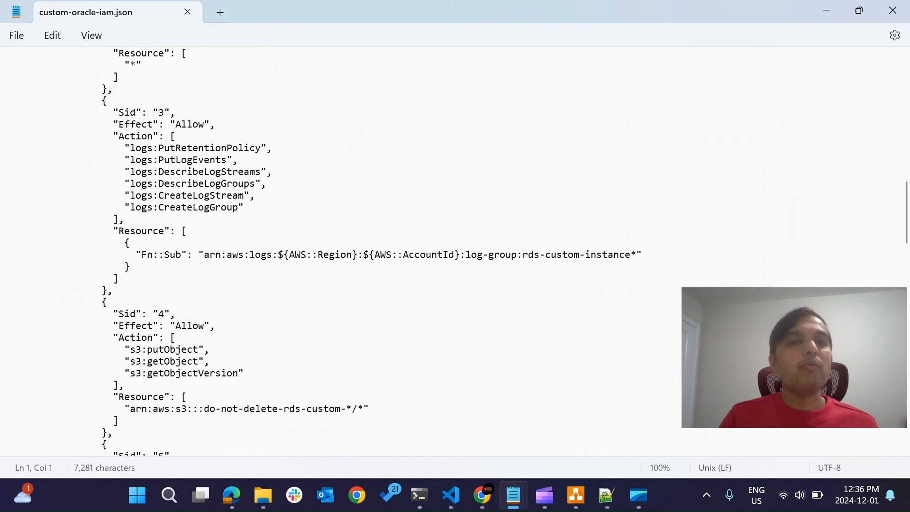
{"action": "scroll", "coordinate": [331, 251], "scroll_direction": "down", "scroll_amount": 8}
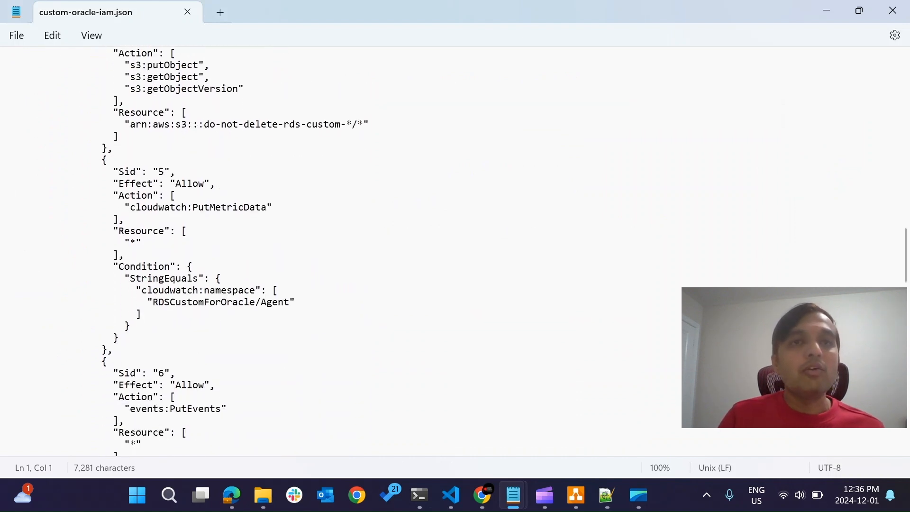
{"action": "left_click", "coordinate": [187, 11]}
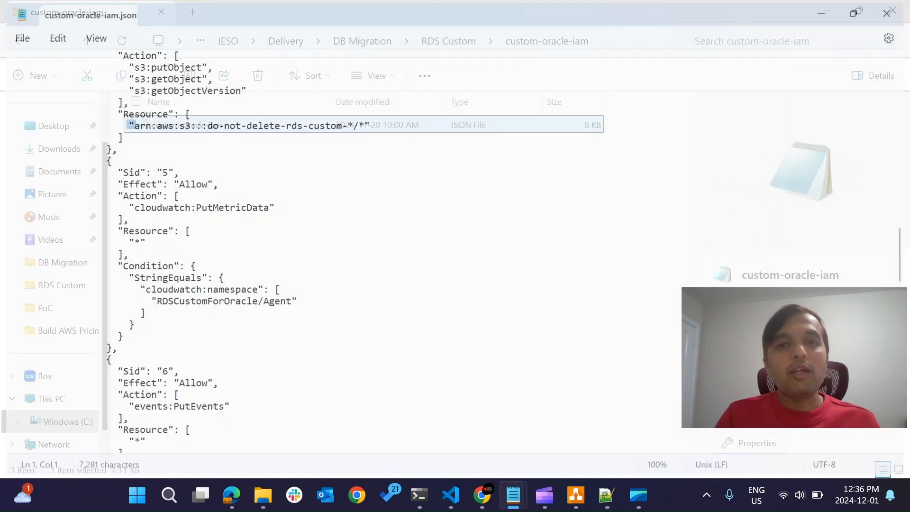
Switch to the AWS documentation in Chrome and read about extracting custom-oracle-iam.json and configuring IAM for RDS Custom for Oracle.
{"action": "key", "text": "alt+Tab"}
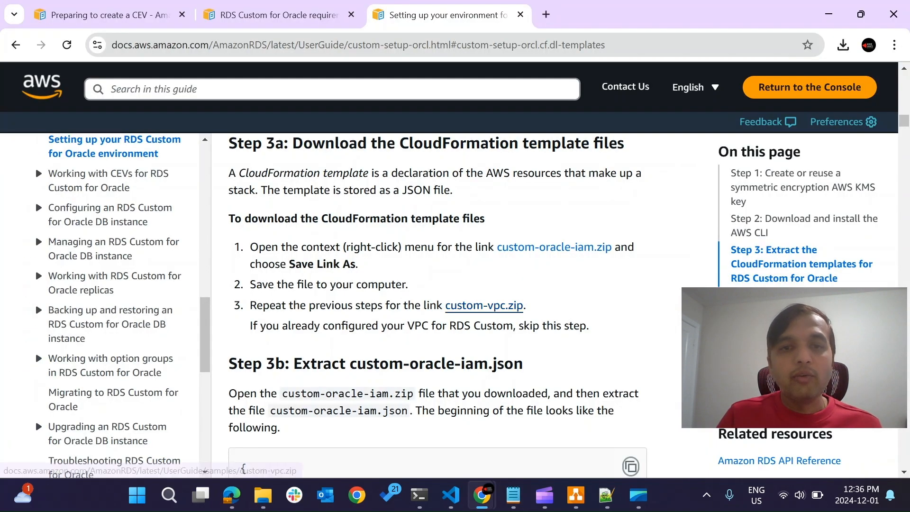
{"action": "scroll", "coordinate": [483, 305], "scroll_direction": "down", "scroll_amount": 2}
{"action": "scroll", "coordinate": [437, 307], "scroll_direction": "down", "scroll_amount": 15}
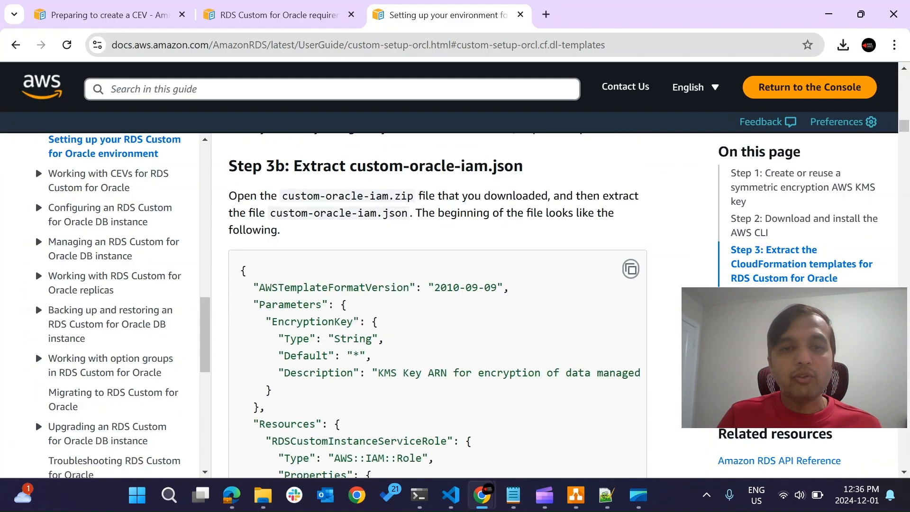
{"action": "scroll", "coordinate": [436, 307], "scroll_direction": "down", "scroll_amount": 12}
{"action": "scroll", "coordinate": [437, 307], "scroll_direction": "down", "scroll_amount": 4}
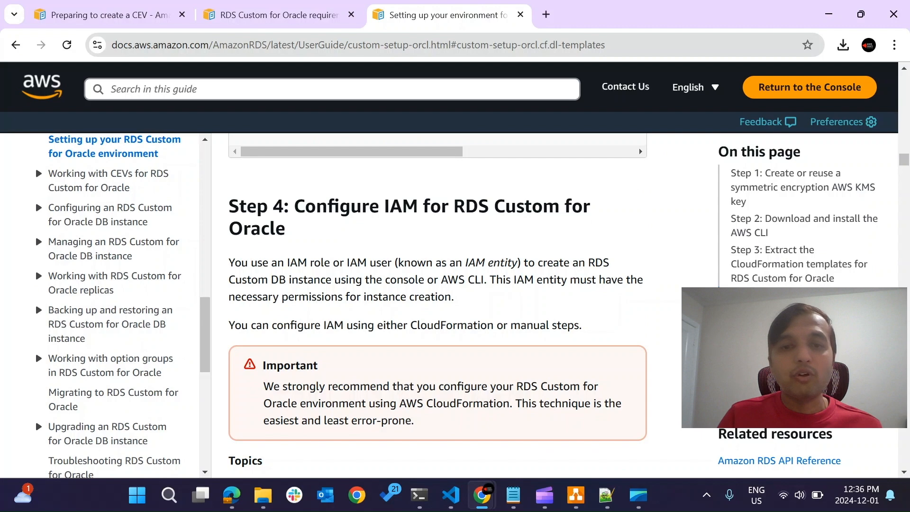
{"action": "scroll", "coordinate": [436, 307], "scroll_direction": "down", "scroll_amount": 4}
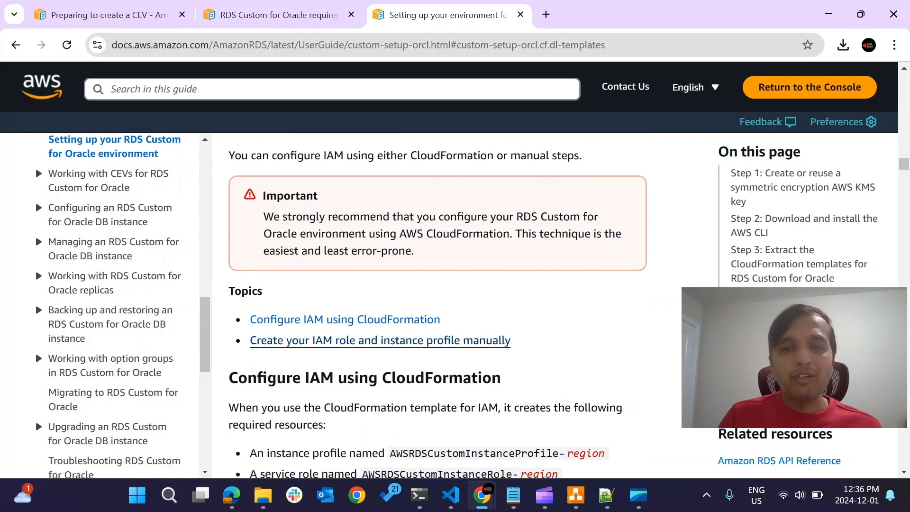
{"action": "scroll", "coordinate": [437, 307], "scroll_direction": "down", "scroll_amount": 1}
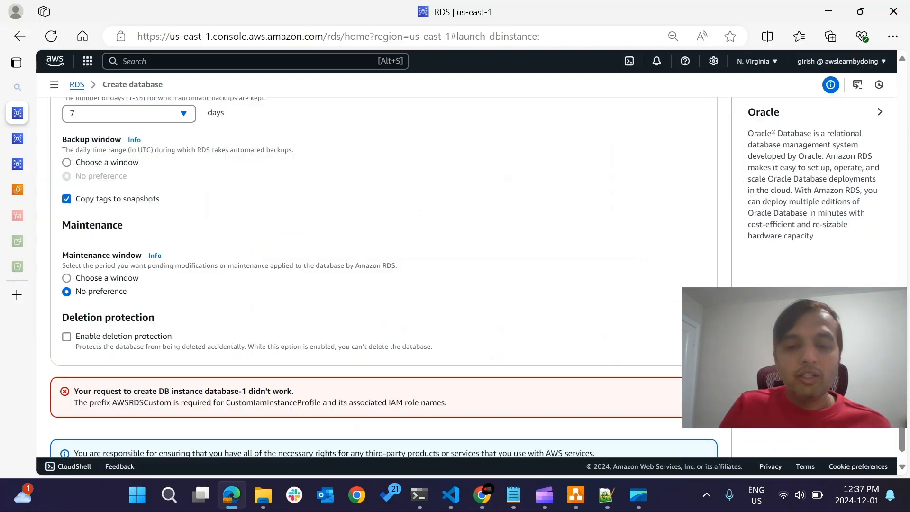
Search the AWS console in Edge for cloudformation and open the CloudFormation service in a separate tab.
{"action": "left_click", "coordinate": [255, 61]}
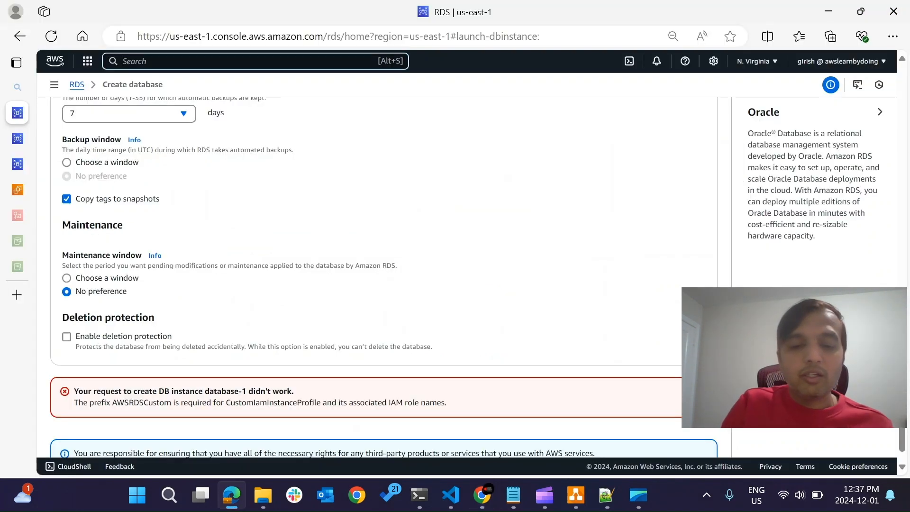
{"action": "type", "text": "cloudformation"}
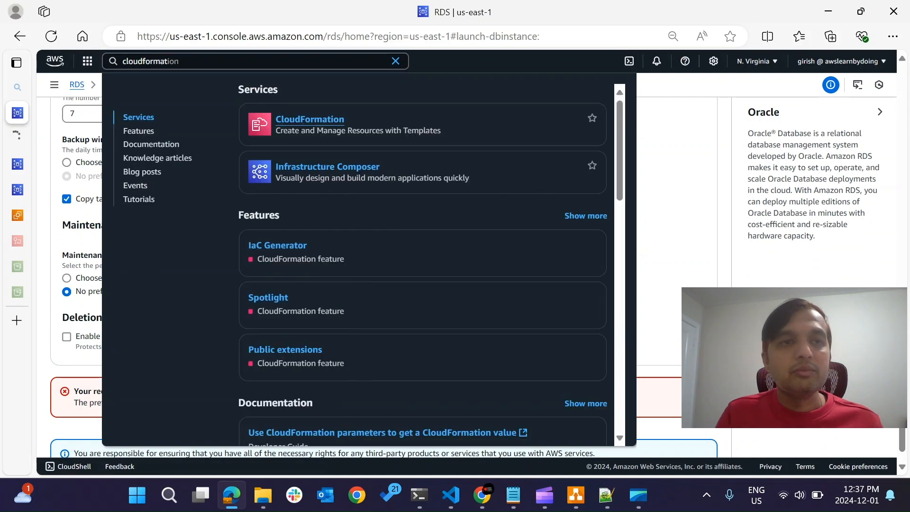
{"action": "mouse_move", "coordinate": [17, 138]}
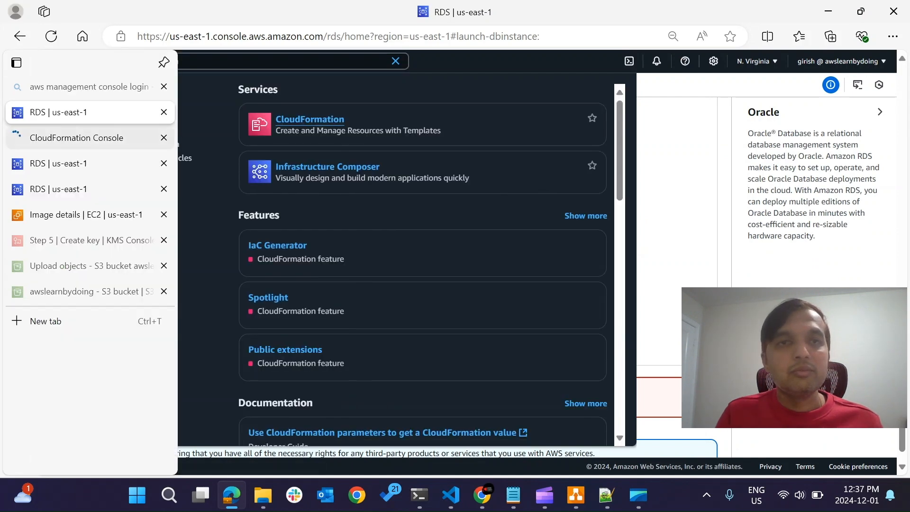
{"action": "left_click", "coordinate": [76, 137]}
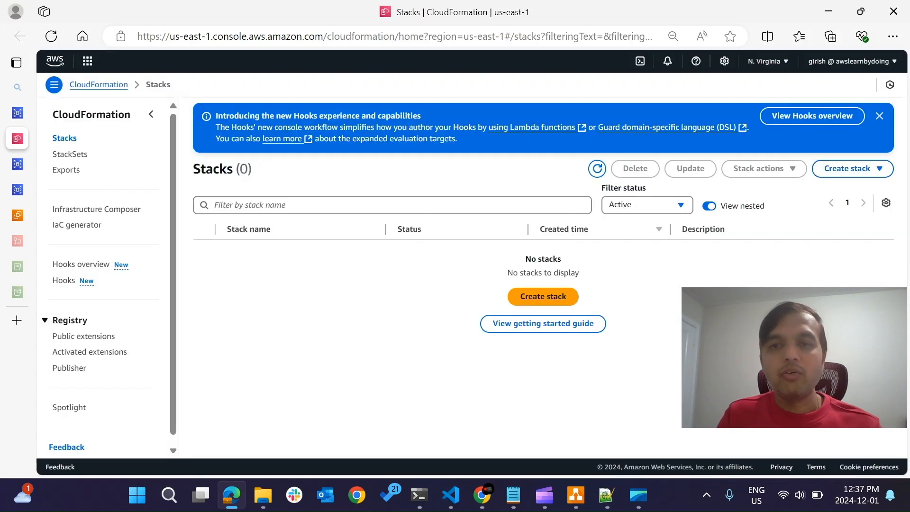
Start a new CloudFormation stack from an existing template, uploading custom-oracle-iam.json as the template file, and continue to the stack details.
{"action": "left_click", "coordinate": [543, 296]}
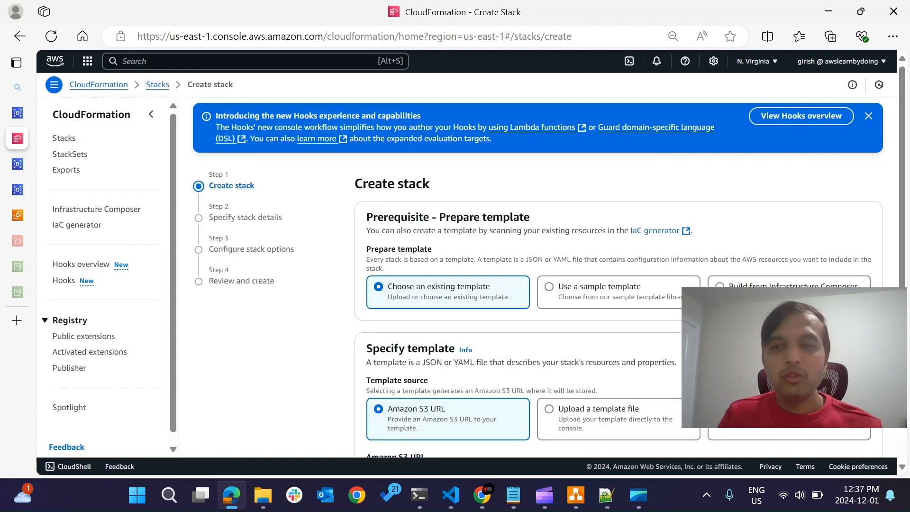
{"action": "scroll", "coordinate": [537, 275], "scroll_direction": "down", "scroll_amount": 2}
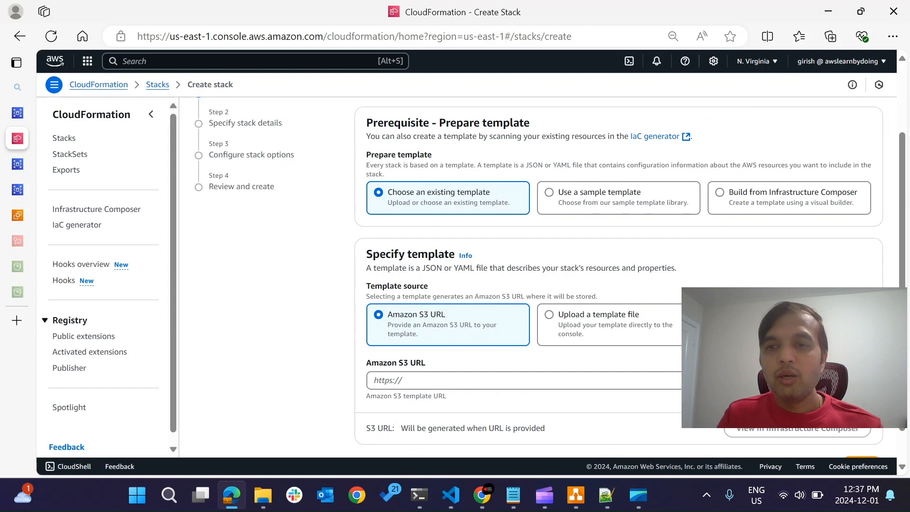
{"action": "left_click", "coordinate": [549, 315]}
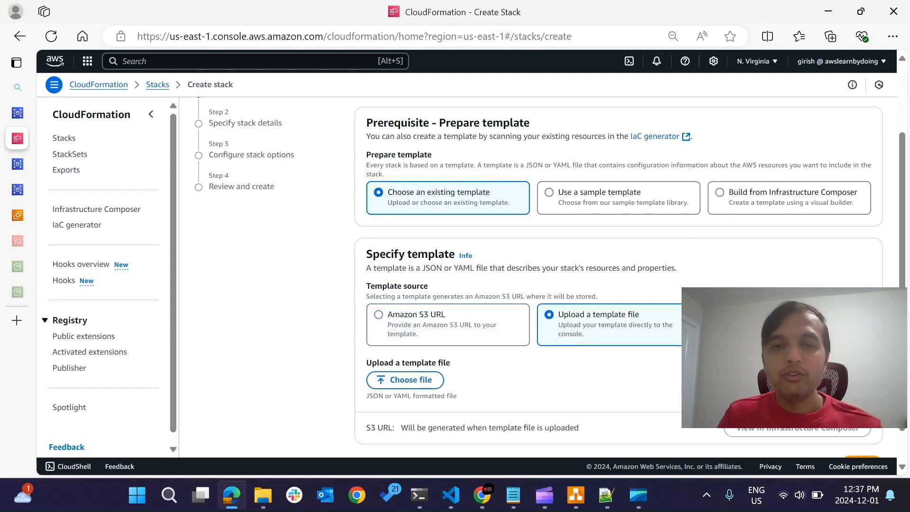
{"action": "left_click", "coordinate": [407, 379]}
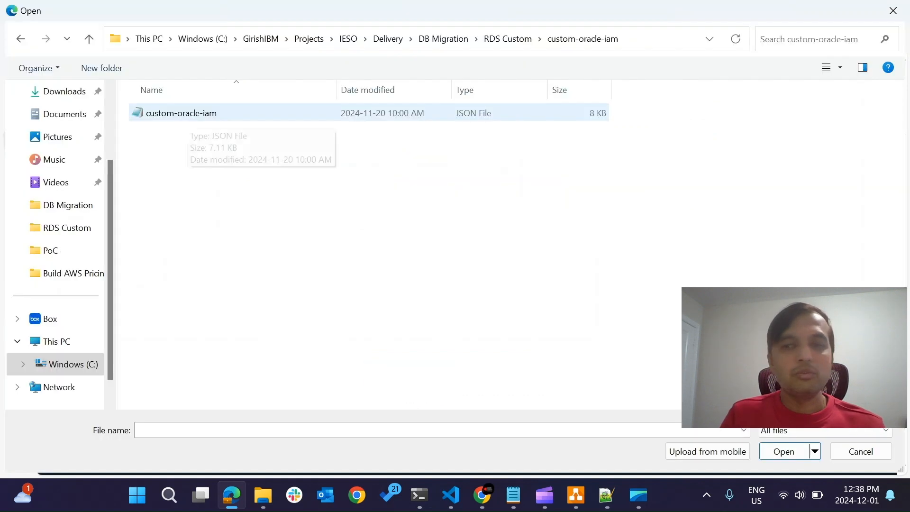
{"action": "left_click", "coordinate": [188, 115]}
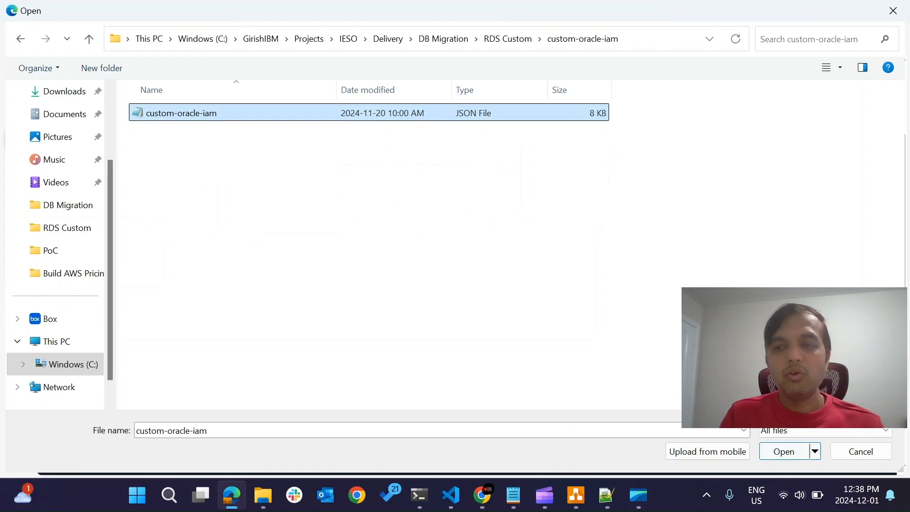
{"action": "left_click", "coordinate": [783, 451]}
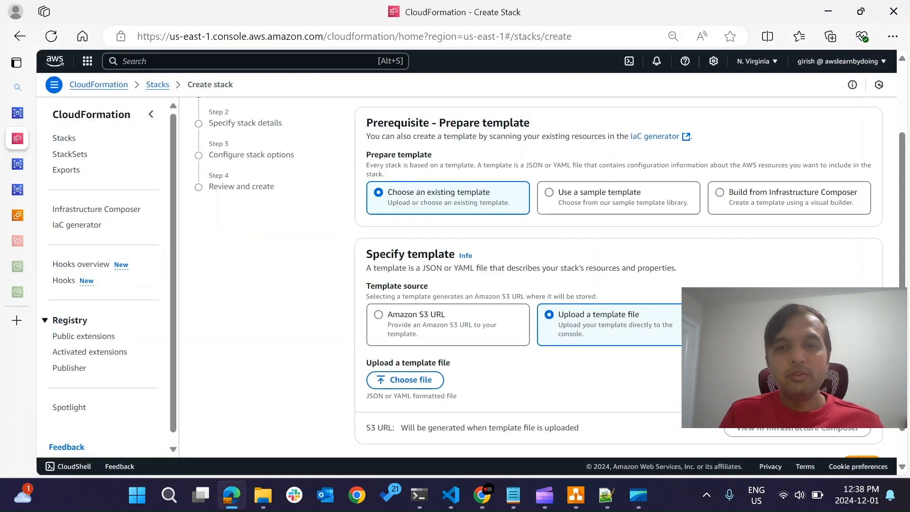
{"action": "scroll", "coordinate": [535, 277], "scroll_direction": "down", "scroll_amount": 1}
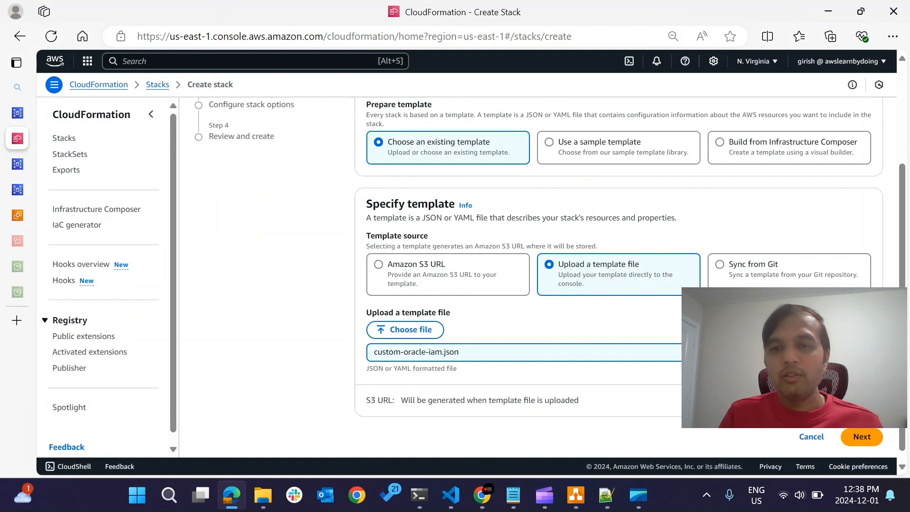
{"action": "scroll", "coordinate": [535, 277], "scroll_direction": "down", "scroll_amount": 1}
{"action": "scroll", "coordinate": [535, 278], "scroll_direction": "down", "scroll_amount": 1}
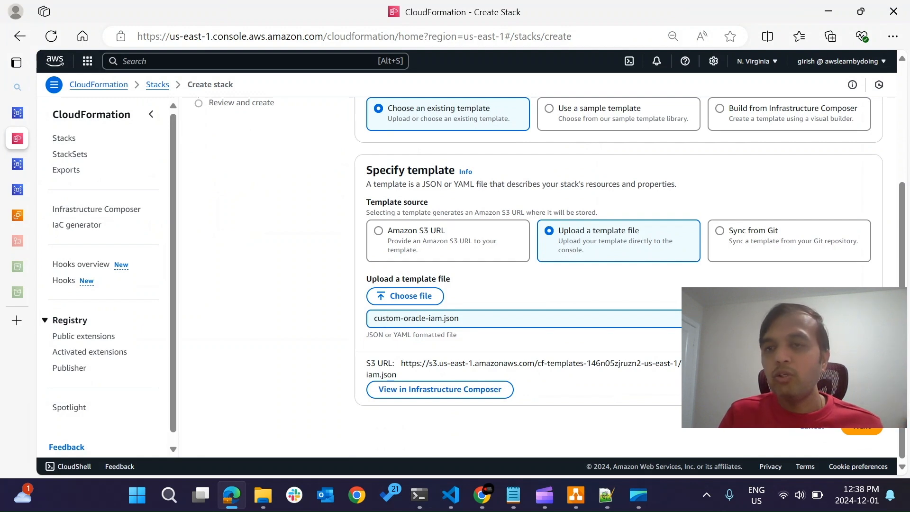
{"action": "left_click", "coordinate": [861, 429]}
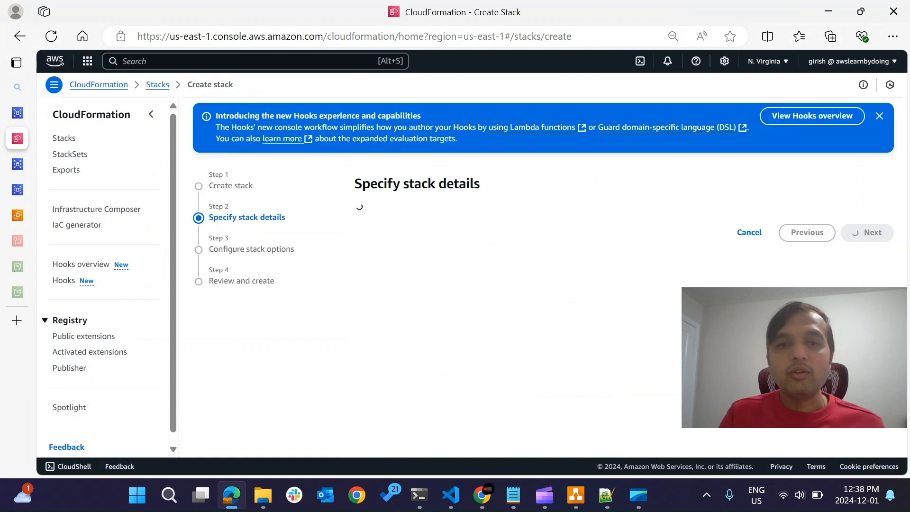
Name the stack custom-oracle-iam, keep the default EncryptionKey parameter, and continue to the stack options.
{"action": "left_click", "coordinate": [624, 254]}
{"action": "type", "text": "custom-oracle-iam"}
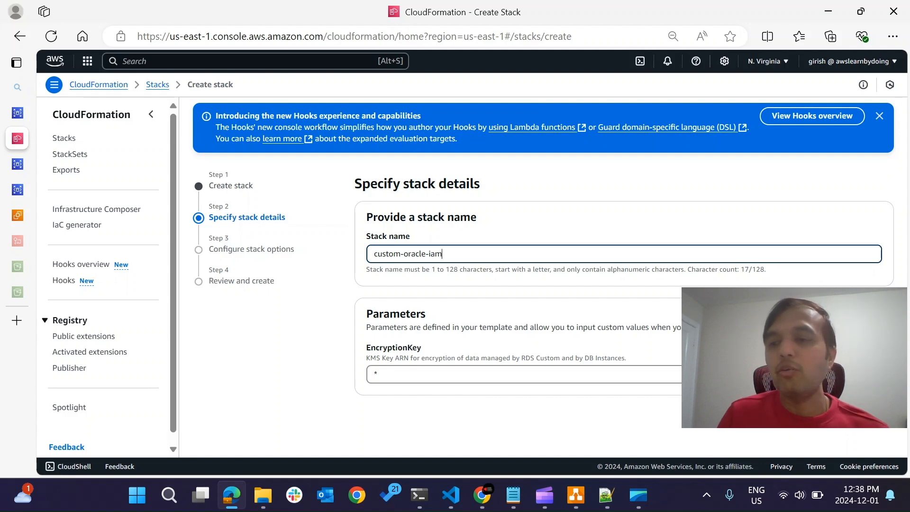
{"action": "left_click", "coordinate": [503, 424]}
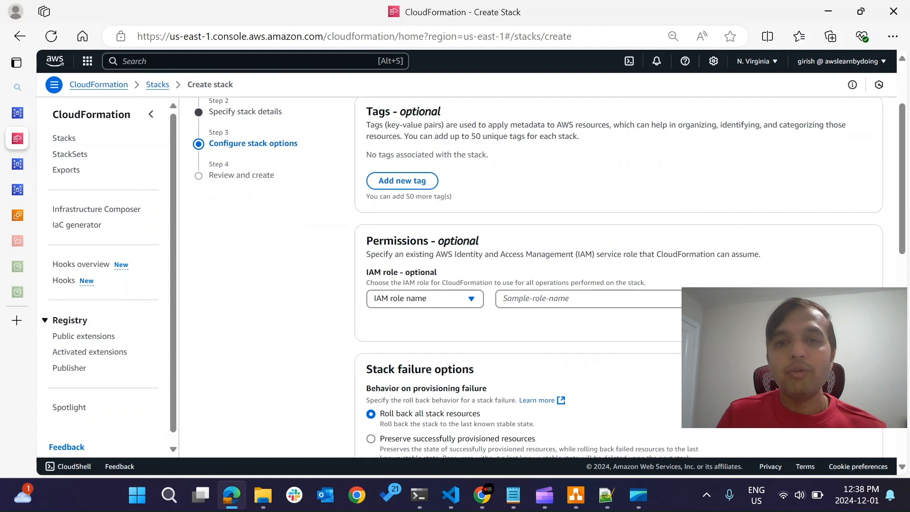
Keep the default stack options, acknowledge that CloudFormation might create IAM resources with custom names, and proceed to the review.
{"action": "scroll", "coordinate": [619, 277], "scroll_direction": "down", "scroll_amount": 2}
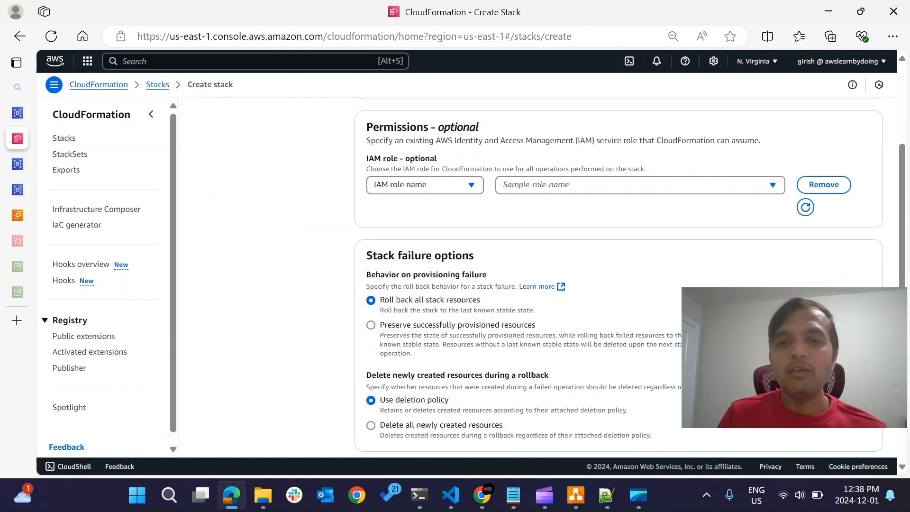
{"action": "scroll", "coordinate": [618, 277], "scroll_direction": "down", "scroll_amount": 8}
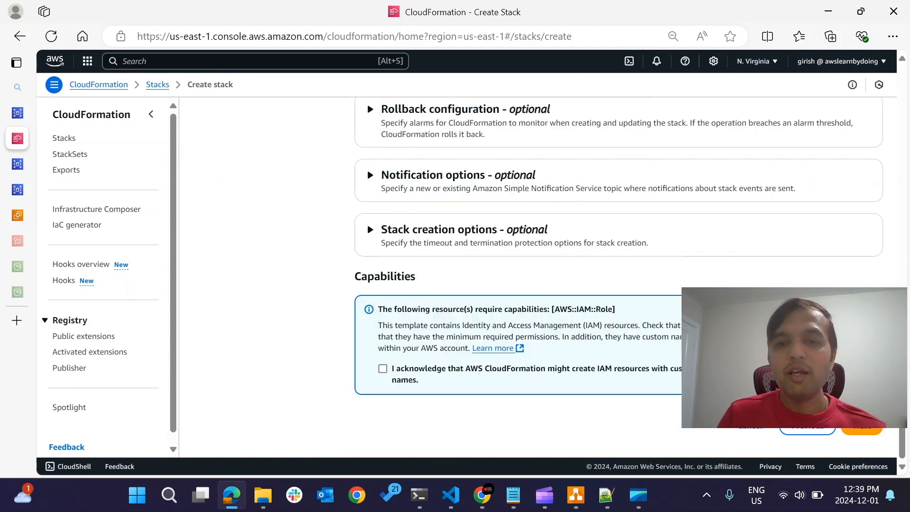
{"action": "left_click", "coordinate": [382, 369]}
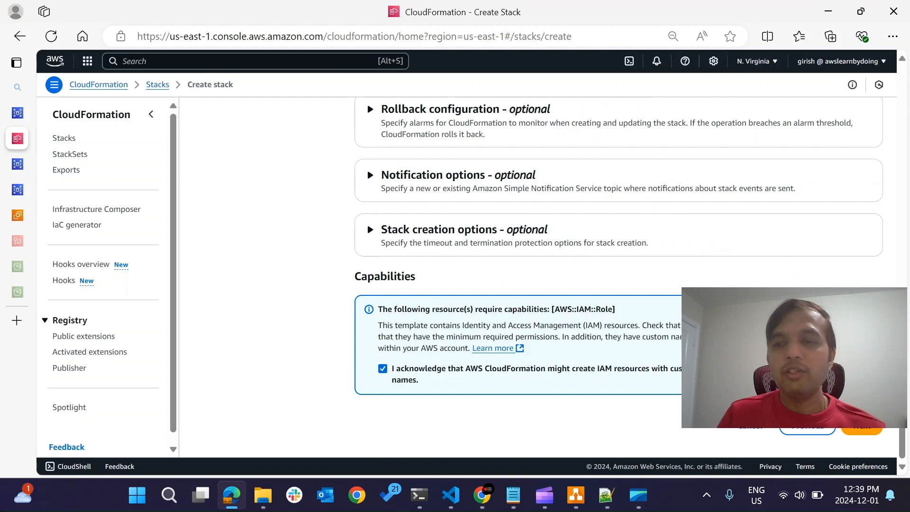
{"action": "left_click", "coordinate": [861, 426]}
{"action": "scroll", "coordinate": [618, 277], "scroll_direction": "down", "scroll_amount": 8}
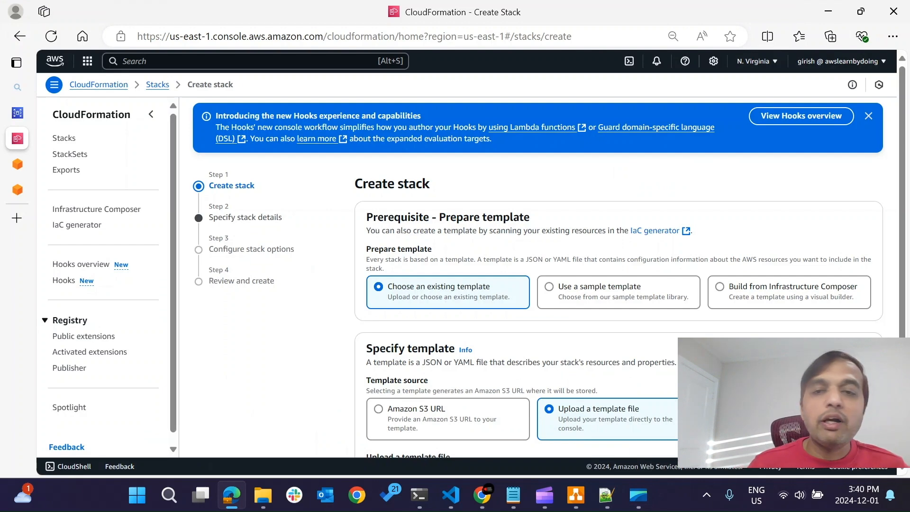
Review the custom-vpc stack's template source, private subnet, VPC and route table parameters, and its review page.
{"action": "scroll", "coordinate": [538, 274], "scroll_direction": "down", "scroll_amount": 3}
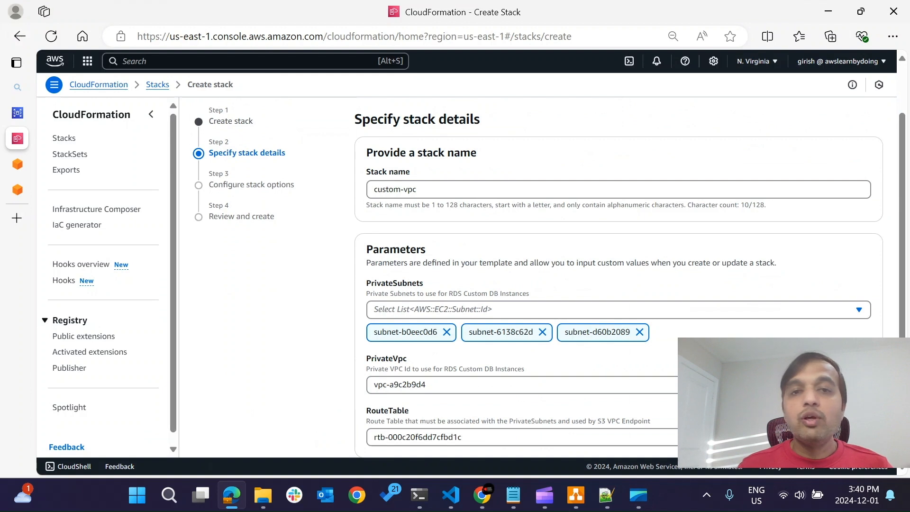
{"action": "scroll", "coordinate": [548, 277], "scroll_direction": "down", "scroll_amount": 1}
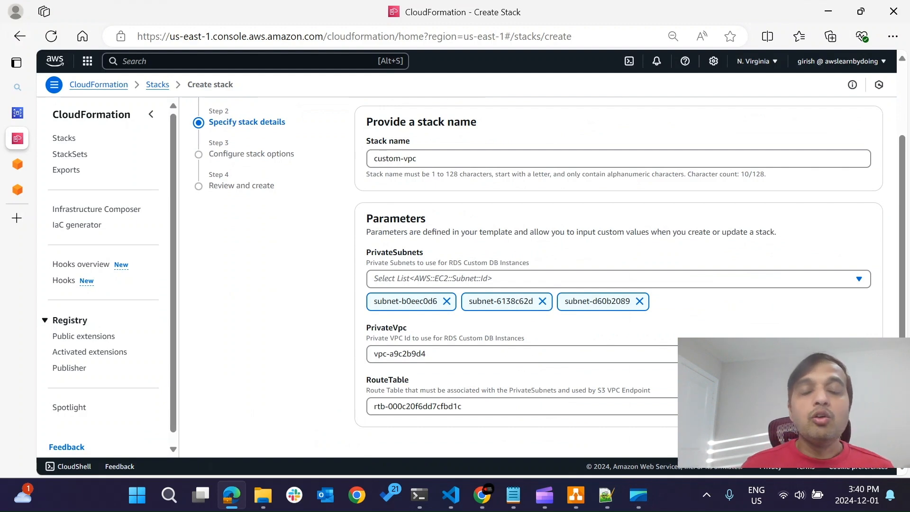
{"action": "scroll", "coordinate": [549, 262], "scroll_direction": "down", "scroll_amount": 1}
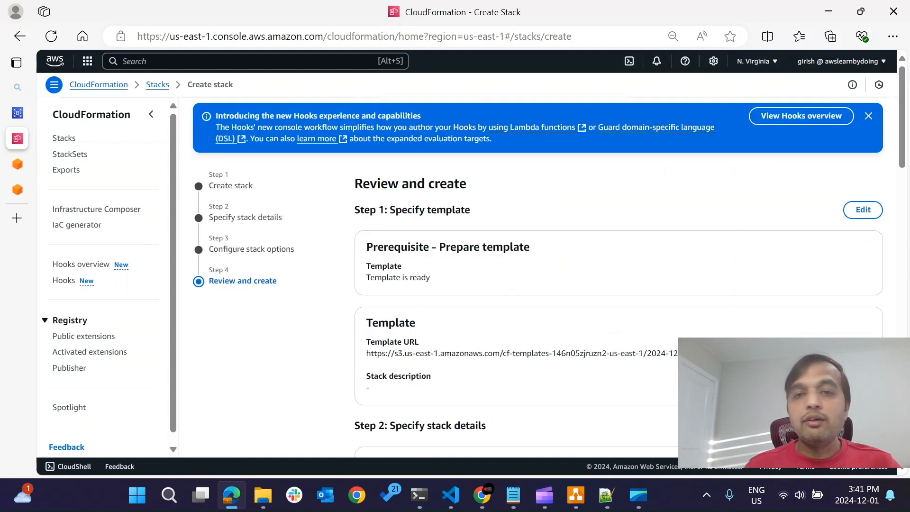
{"action": "scroll", "coordinate": [537, 277], "scroll_direction": "down", "scroll_amount": 15}
{"action": "scroll", "coordinate": [538, 277], "scroll_direction": "up", "scroll_amount": 8}
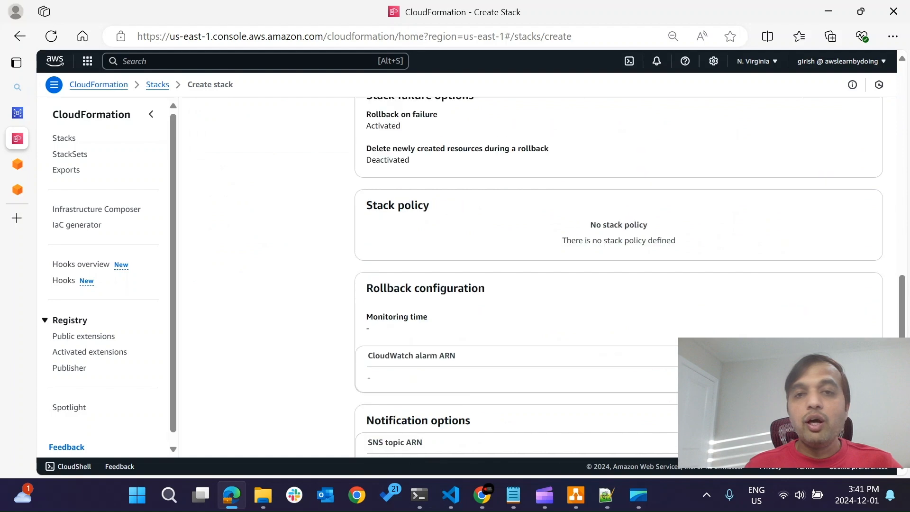
{"action": "scroll", "coordinate": [618, 277], "scroll_direction": "down", "scroll_amount": 10}
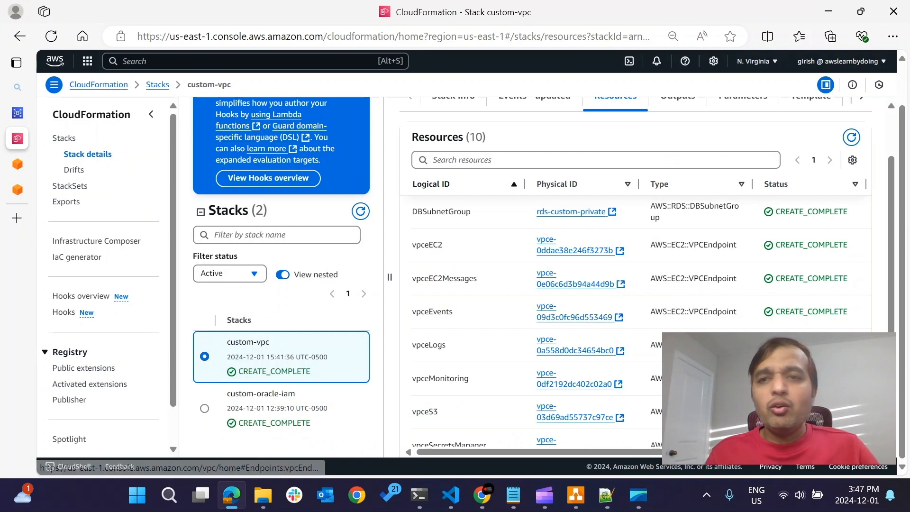
Look through the resources of the custom-vpc stack, including the DB subnet group and the VPC endpoints.
{"action": "scroll", "coordinate": [578, 318], "scroll_direction": "up", "scroll_amount": 2}
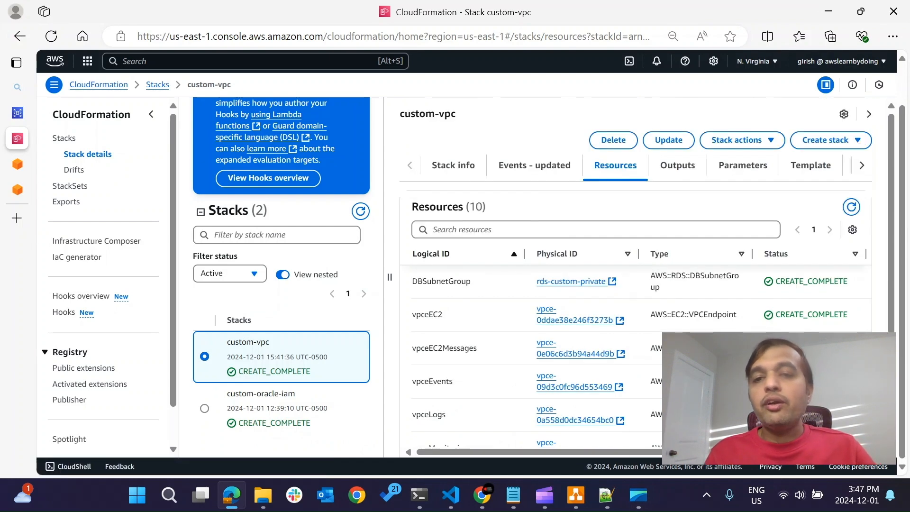
{"action": "scroll", "coordinate": [281, 277], "scroll_direction": "up", "scroll_amount": 1}
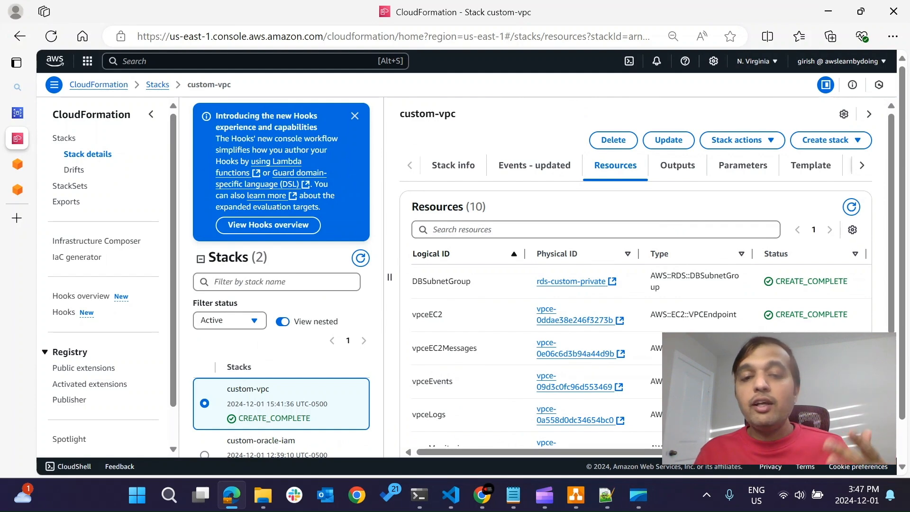
{"action": "scroll", "coordinate": [634, 284], "scroll_direction": "down", "scroll_amount": 3}
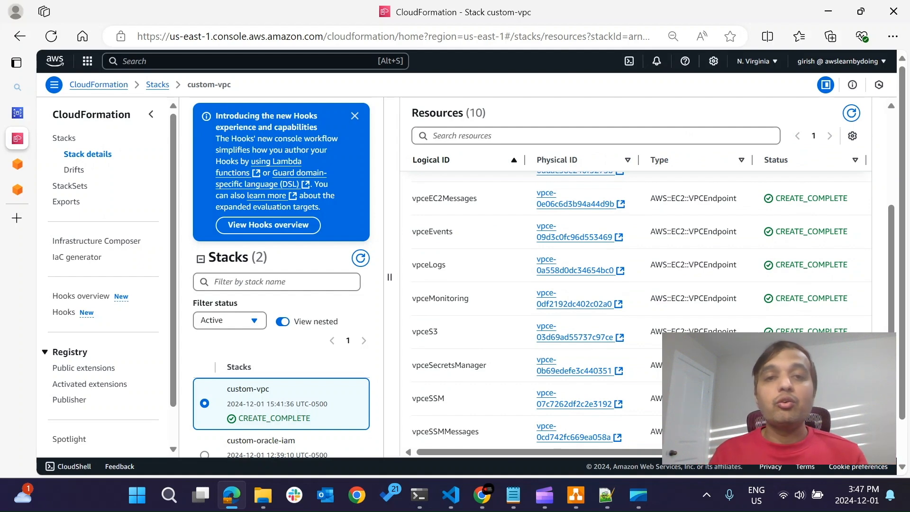
{"action": "scroll", "coordinate": [635, 285], "scroll_direction": "up", "scroll_amount": 5}
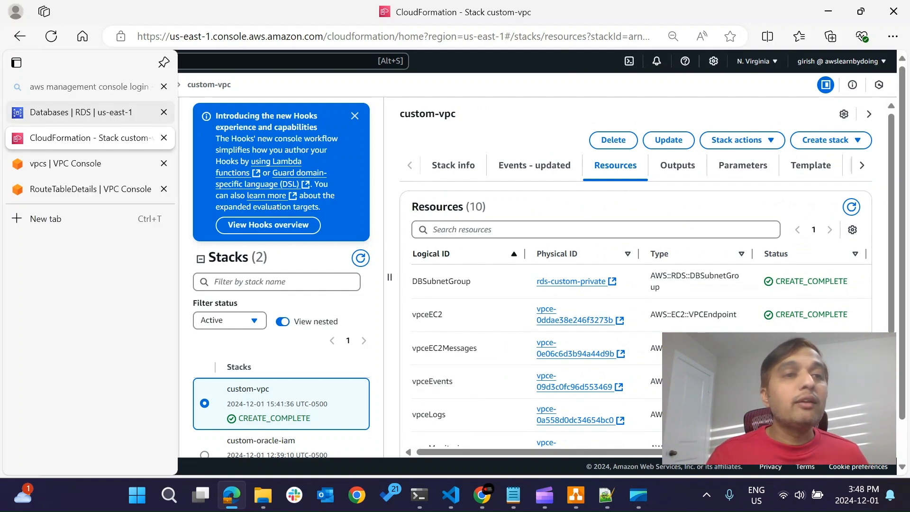
Return to the RDS databases page and start creating a database with the Oracle engine type.
{"action": "left_click", "coordinate": [47, 113]}
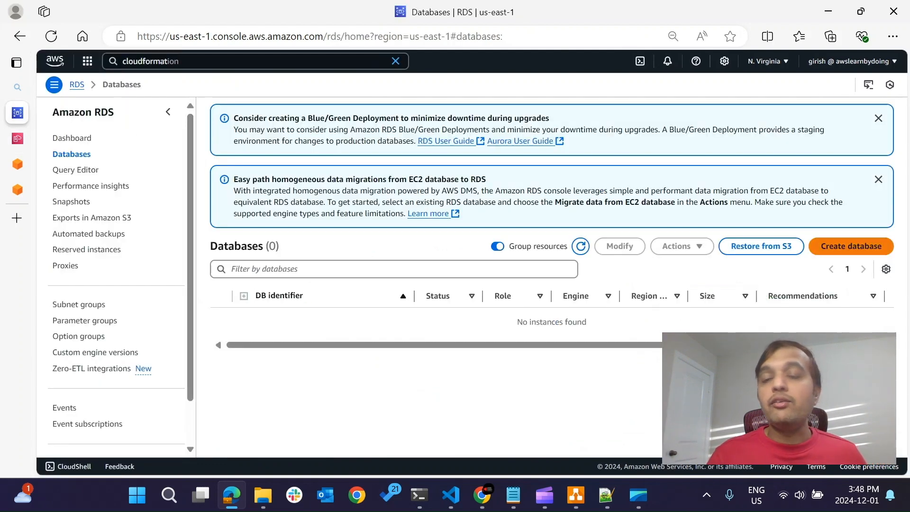
{"action": "left_click", "coordinate": [851, 246]}
{"action": "scroll", "coordinate": [466, 272], "scroll_direction": "down", "scroll_amount": 2}
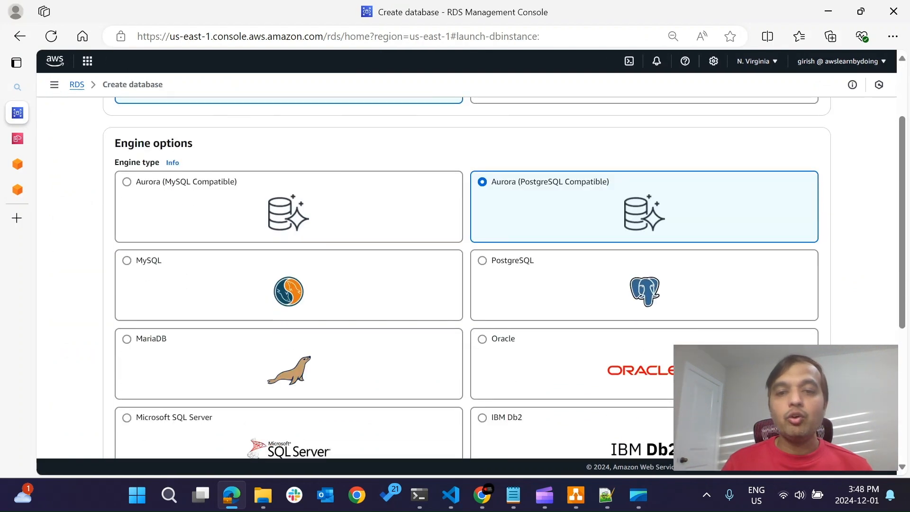
{"action": "left_click", "coordinate": [483, 339]}
Set the database management type to Amazon RDS Custom and select 19.mycve as the custom engine version.
{"action": "scroll", "coordinate": [482, 339], "scroll_direction": "down", "scroll_amount": 5}
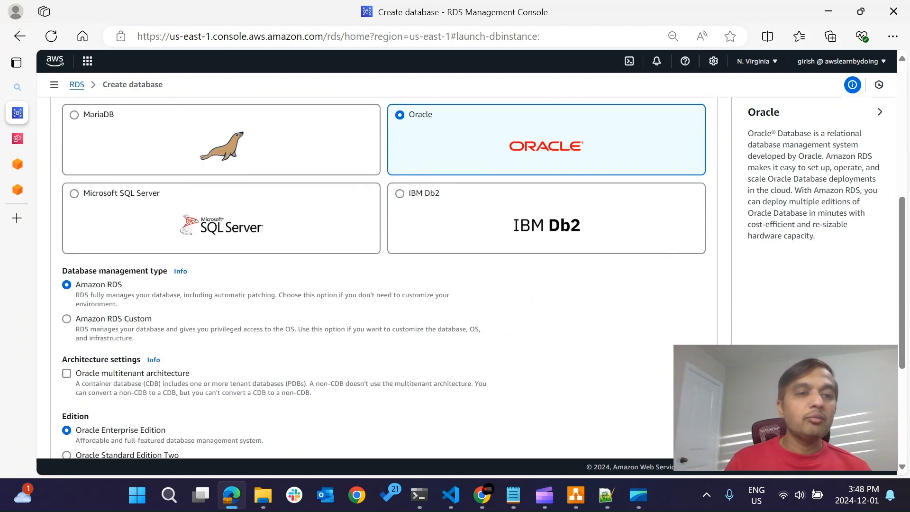
{"action": "left_click", "coordinate": [113, 319]}
{"action": "scroll", "coordinate": [113, 319], "scroll_direction": "down", "scroll_amount": 1}
{"action": "scroll", "coordinate": [379, 277], "scroll_direction": "down", "scroll_amount": 2}
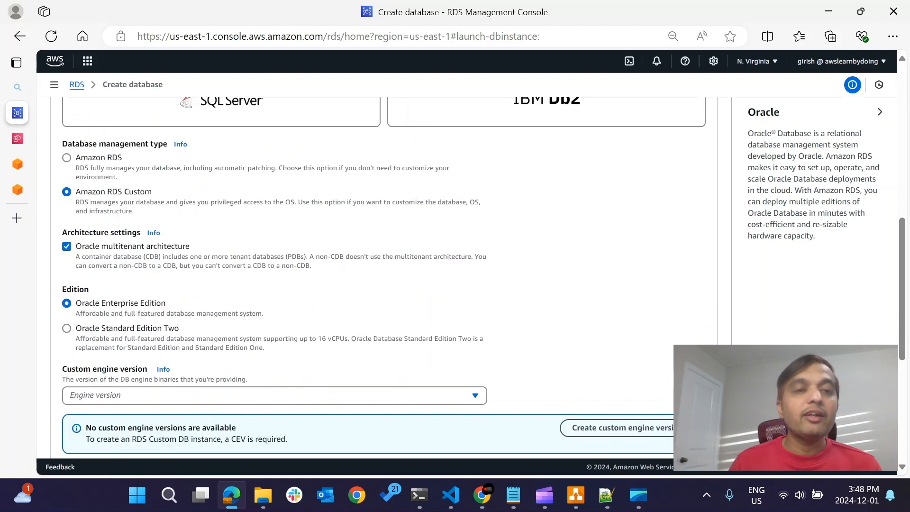
{"action": "scroll", "coordinate": [378, 278], "scroll_direction": "down", "scroll_amount": 1}
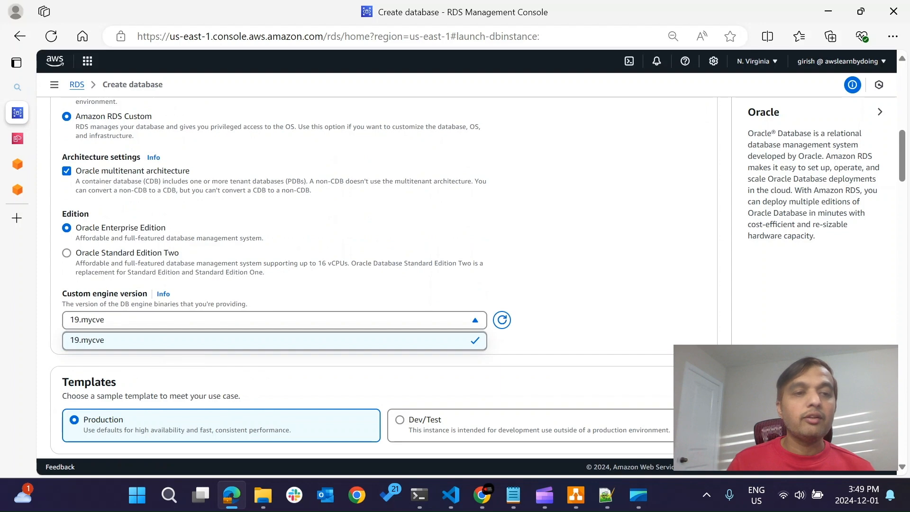
{"action": "left_click", "coordinate": [274, 341]}
Select the Dev/Test template and enable automatic generation of the master password for the database.
{"action": "scroll", "coordinate": [379, 278], "scroll_direction": "down", "scroll_amount": 3}
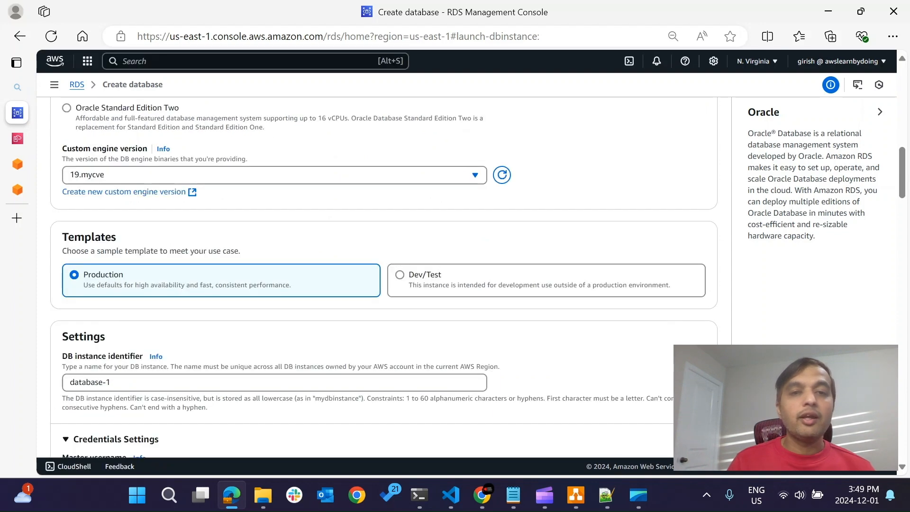
{"action": "left_click", "coordinate": [400, 274]}
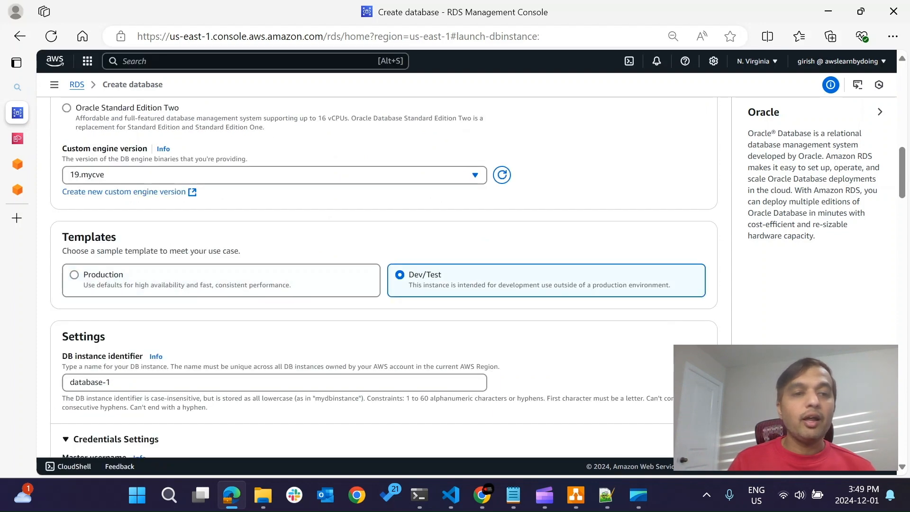
{"action": "scroll", "coordinate": [379, 278], "scroll_direction": "down", "scroll_amount": 4}
{"action": "scroll", "coordinate": [379, 278], "scroll_direction": "down", "scroll_amount": 3}
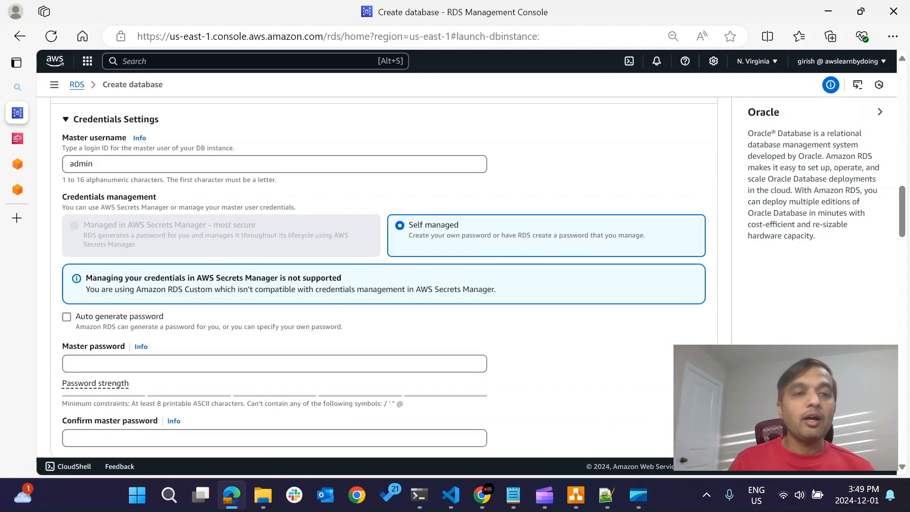
{"action": "left_click", "coordinate": [66, 317]}
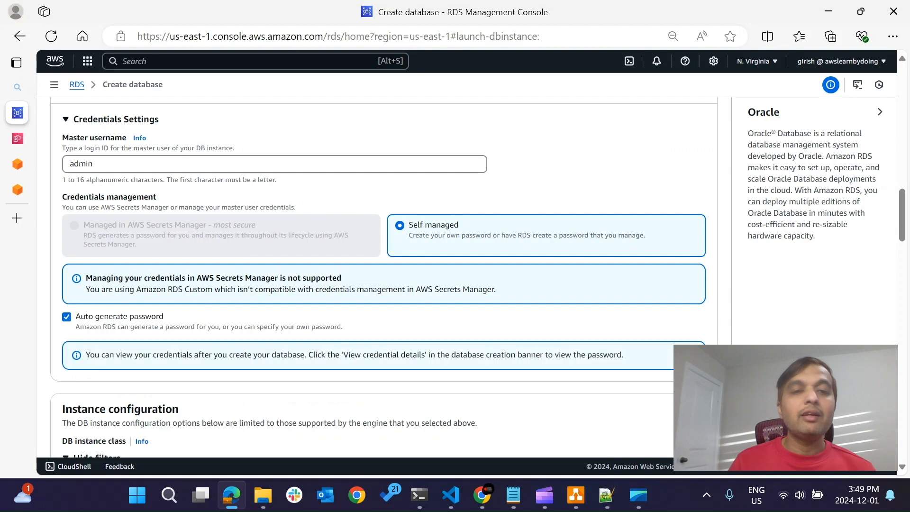
Switch the DB instance class to burstable classes in the instance configuration.
{"action": "scroll", "coordinate": [379, 278], "scroll_direction": "down", "scroll_amount": 1}
{"action": "scroll", "coordinate": [378, 278], "scroll_direction": "down", "scroll_amount": 3}
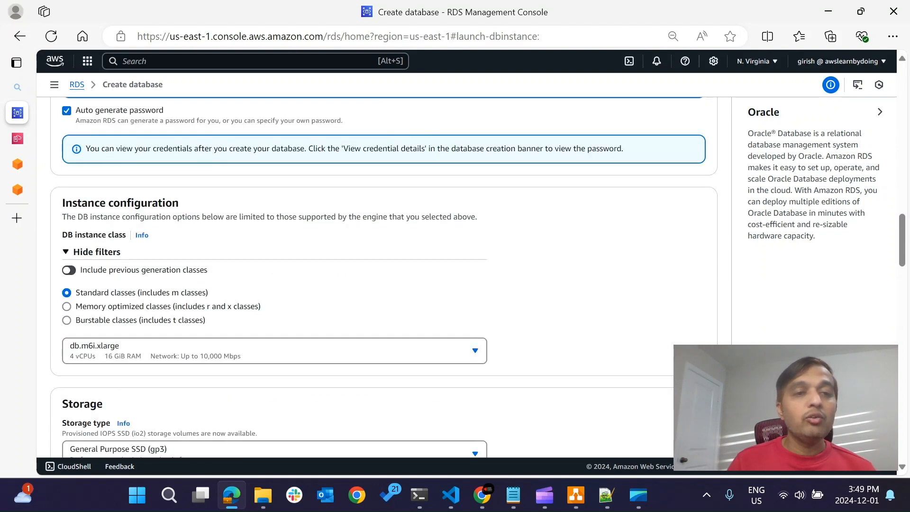
{"action": "left_click", "coordinate": [67, 320]}
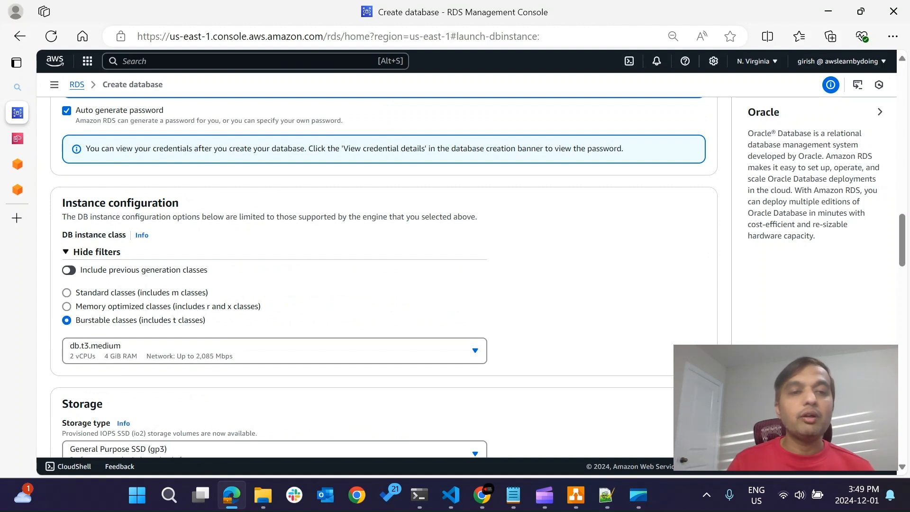
Set the DB subnet group to rds-custom-private and check it against the resources of the custom-vpc stack.
{"action": "scroll", "coordinate": [383, 277], "scroll_direction": "down", "scroll_amount": 2}
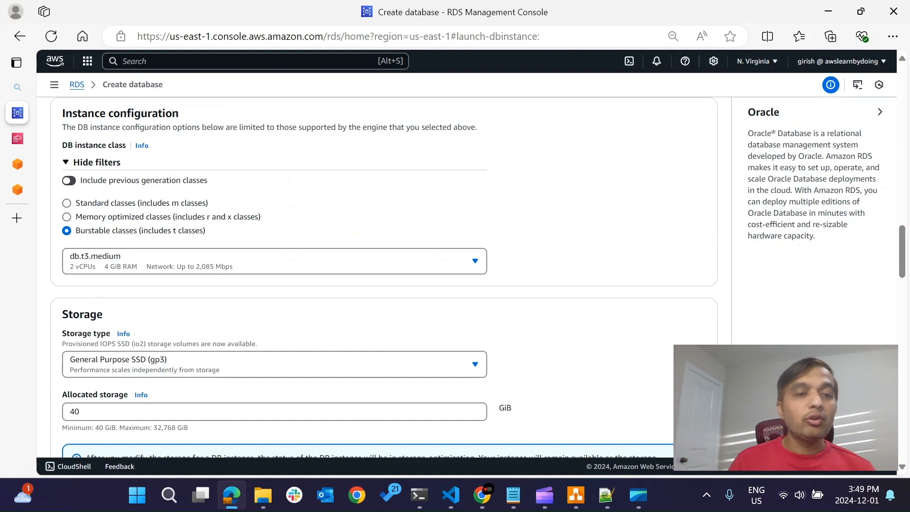
{"action": "scroll", "coordinate": [382, 277], "scroll_direction": "down", "scroll_amount": 1}
{"action": "scroll", "coordinate": [383, 277], "scroll_direction": "down", "scroll_amount": 3}
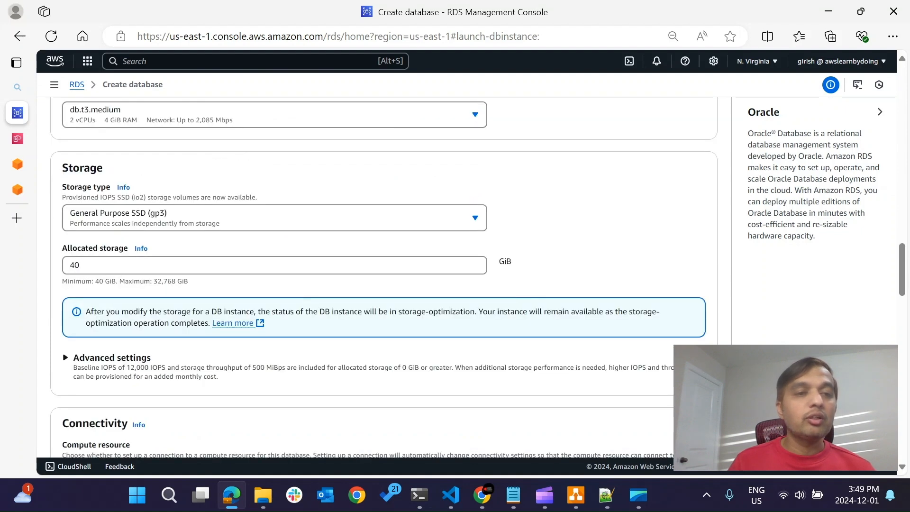
{"action": "scroll", "coordinate": [383, 277], "scroll_direction": "down", "scroll_amount": 2}
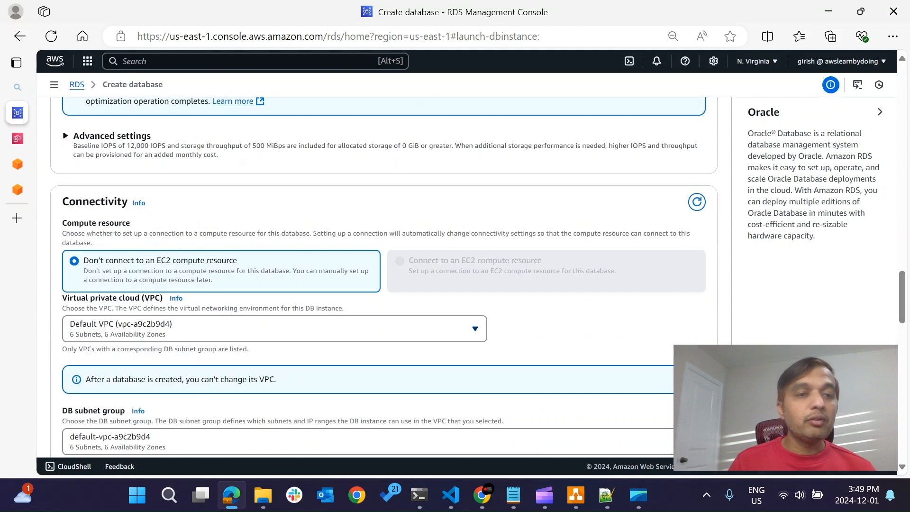
{"action": "scroll", "coordinate": [383, 277], "scroll_direction": "down", "scroll_amount": 2}
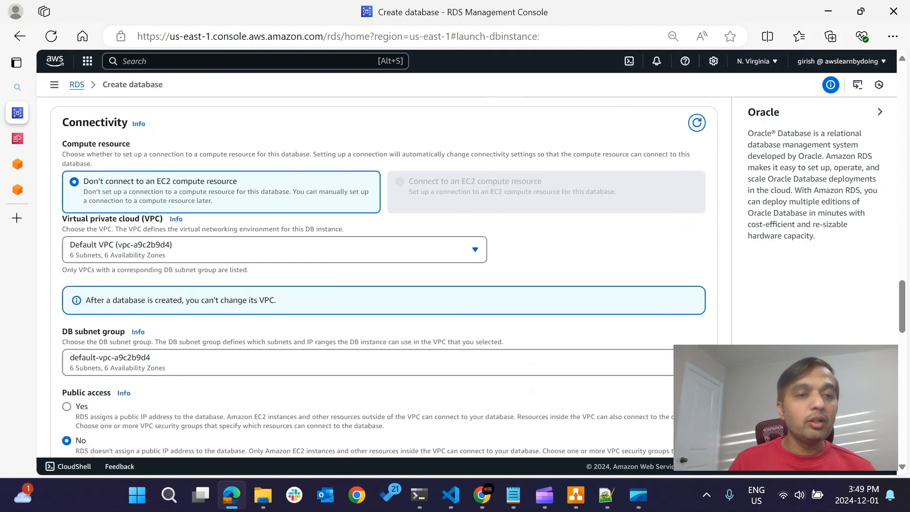
{"action": "left_click", "coordinate": [207, 361]}
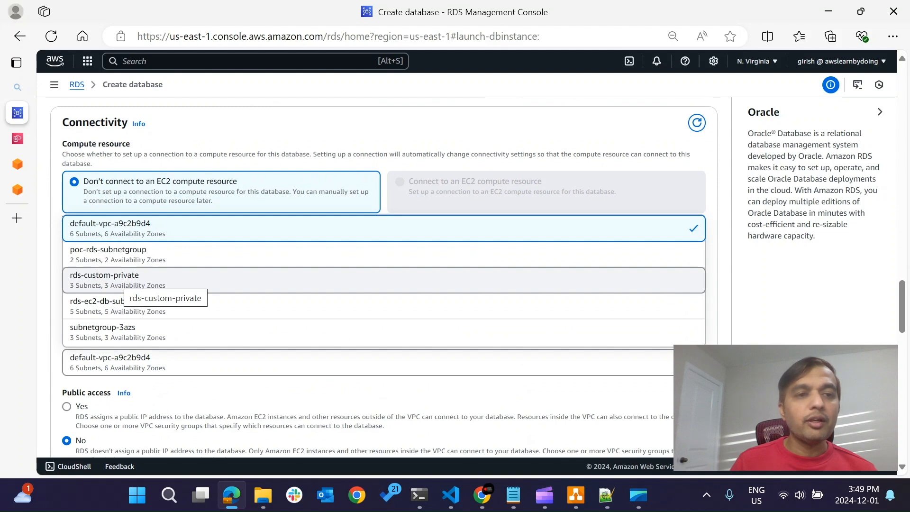
{"action": "left_click", "coordinate": [118, 279]}
{"action": "mouse_move", "coordinate": [17, 112]}
{"action": "left_click", "coordinate": [76, 137]}
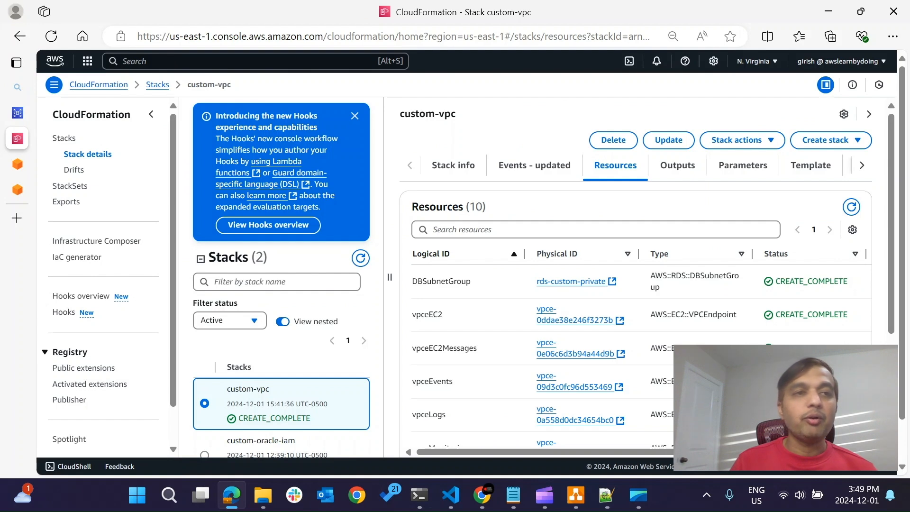
{"action": "left_click", "coordinate": [17, 113]}
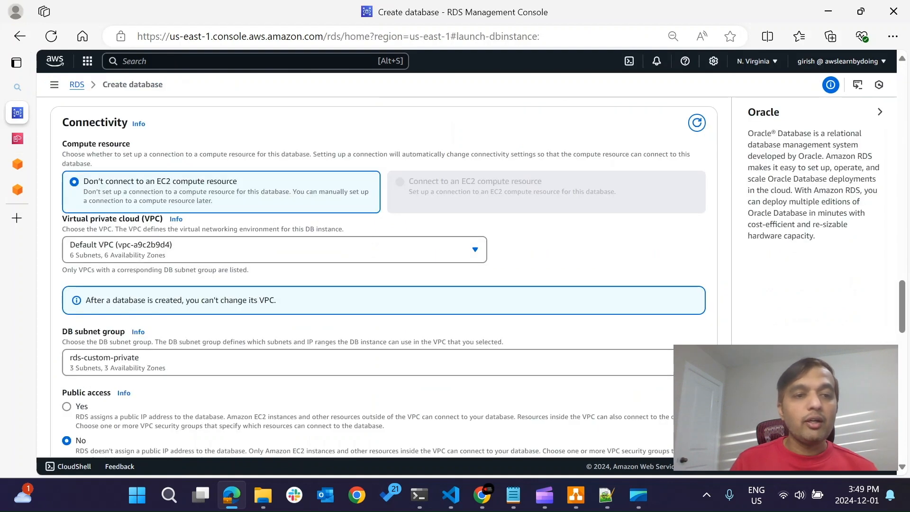
Review the public access and security group settings, the VPC endpoints in the custom-vpc stack, and the Availability Zone choices.
{"action": "scroll", "coordinate": [384, 275], "scroll_direction": "down", "scroll_amount": 3}
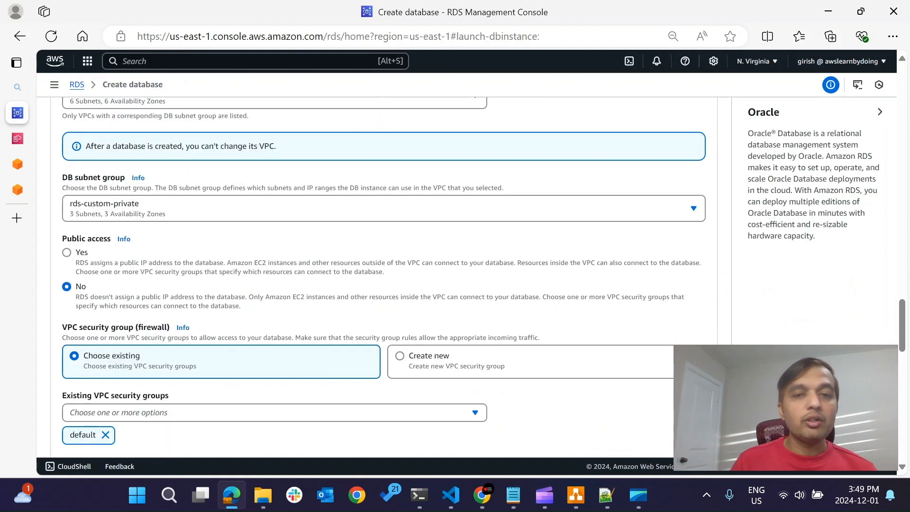
{"action": "scroll", "coordinate": [384, 275], "scroll_direction": "down", "scroll_amount": 1}
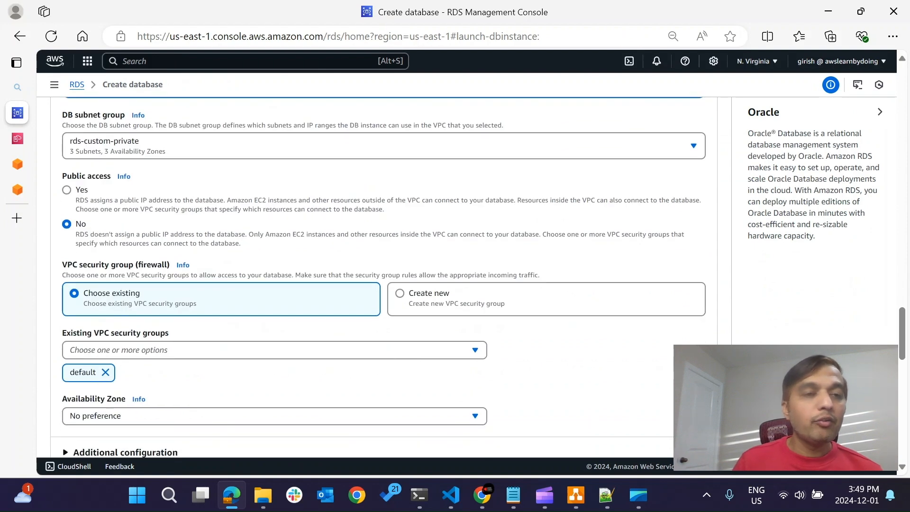
{"action": "scroll", "coordinate": [384, 275], "scroll_direction": "down", "scroll_amount": 1}
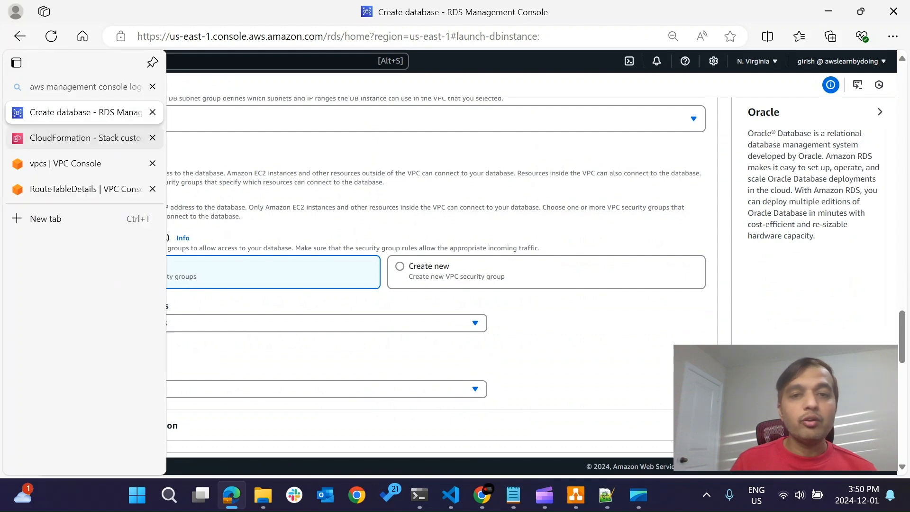
{"action": "left_click", "coordinate": [17, 138]}
{"action": "scroll", "coordinate": [635, 272], "scroll_direction": "down", "scroll_amount": 1}
{"action": "scroll", "coordinate": [635, 273], "scroll_direction": "down", "scroll_amount": 4}
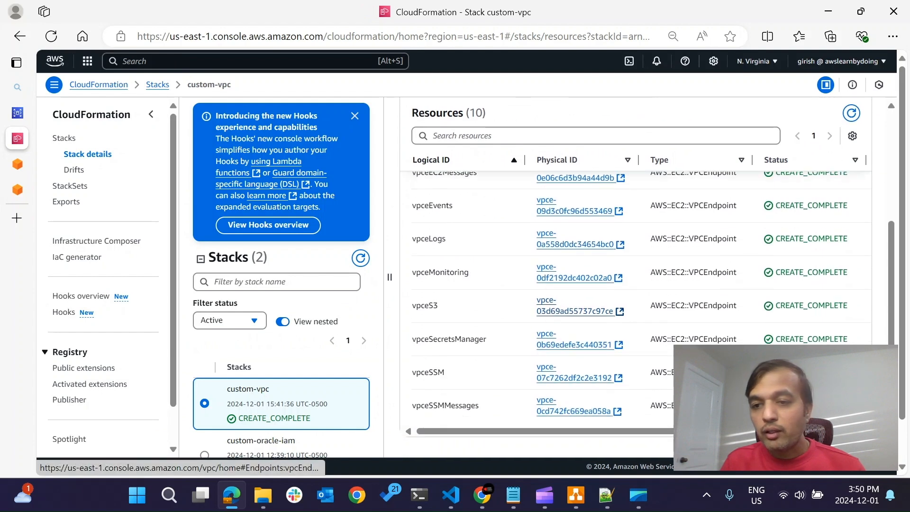
{"action": "scroll", "coordinate": [634, 273], "scroll_direction": "up", "scroll_amount": 3}
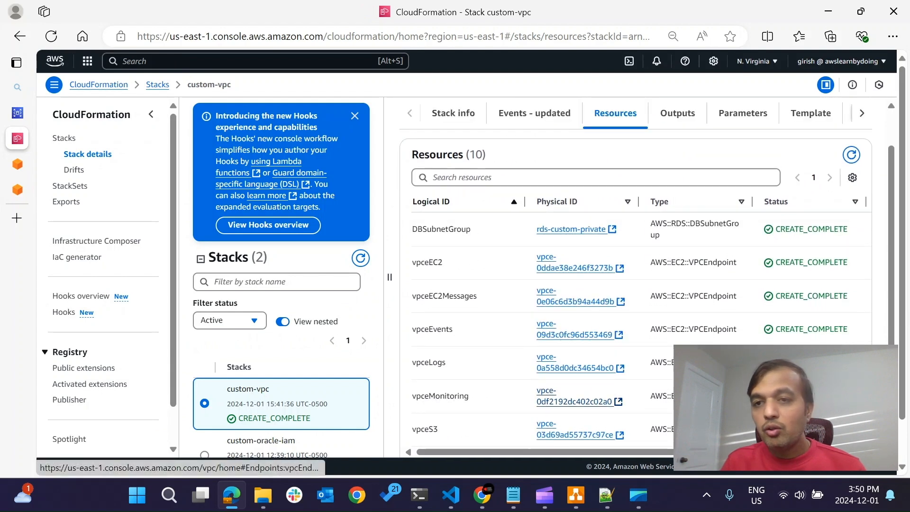
{"action": "scroll", "coordinate": [635, 273], "scroll_direction": "down", "scroll_amount": 1}
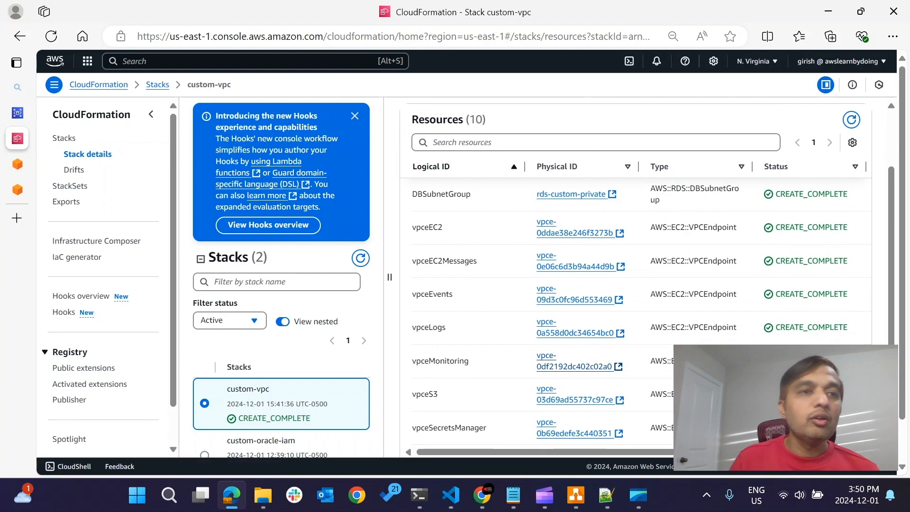
{"action": "left_click", "coordinate": [29, 112]}
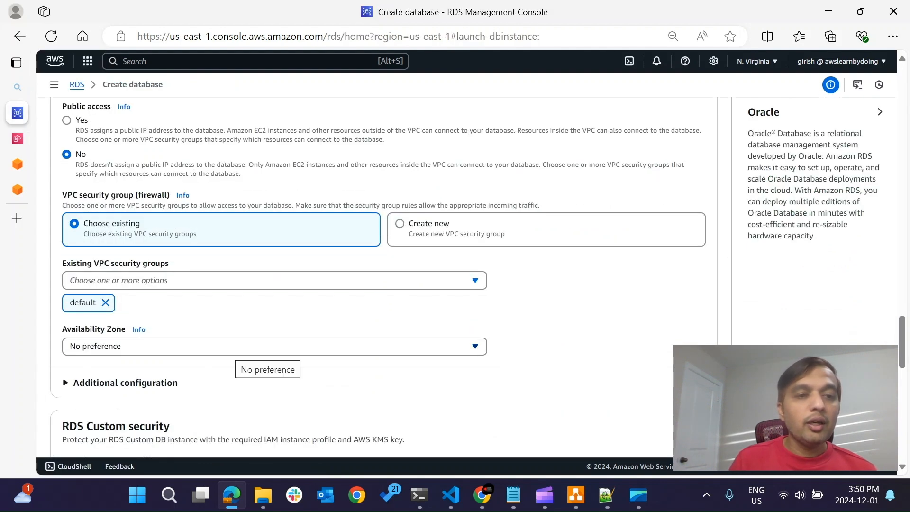
{"action": "left_click", "coordinate": [242, 351]}
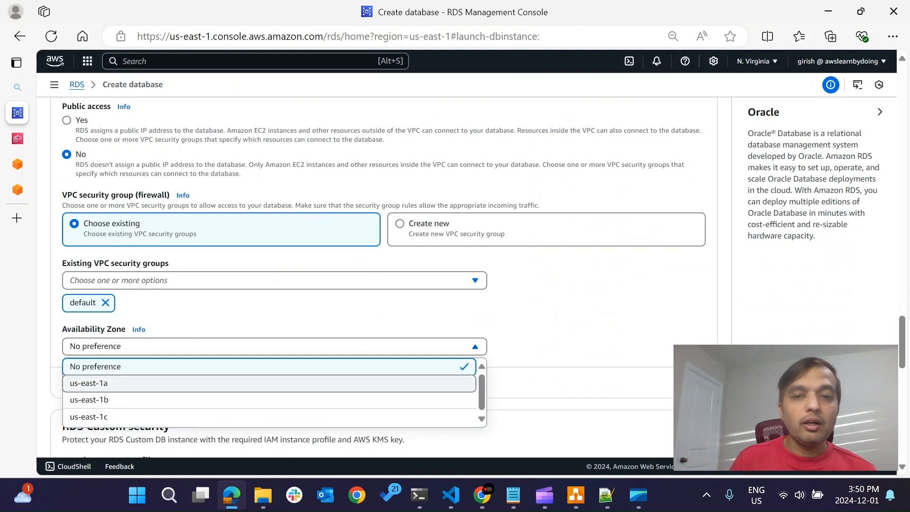
Set the RDS Custom instance profile to AWSRDSCustomInstanceProfile-us-east-1 and the AWS KMS key to rds-custom-us-east-1.
{"action": "scroll", "coordinate": [379, 284], "scroll_direction": "down", "scroll_amount": 3}
{"action": "scroll", "coordinate": [379, 284], "scroll_direction": "down", "scroll_amount": 3}
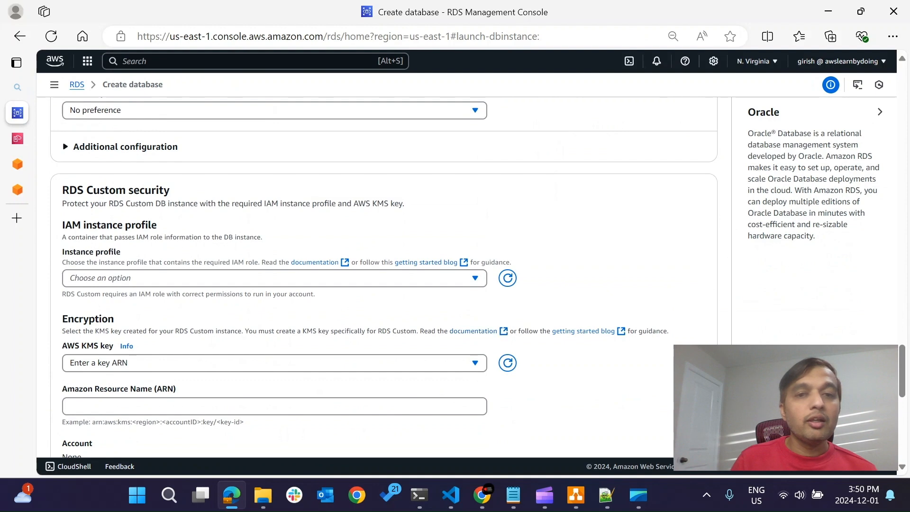
{"action": "left_click", "coordinate": [274, 278]}
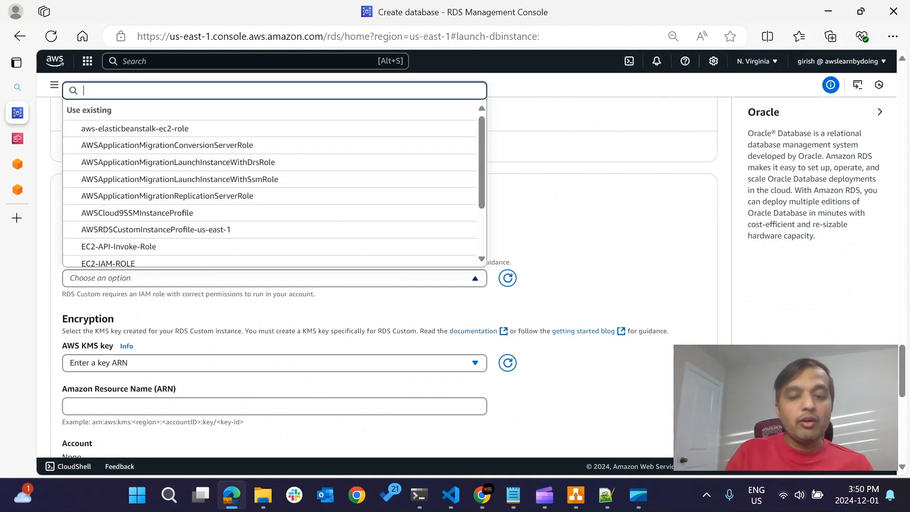
{"action": "type", "text": "custo"}
{"action": "key", "text": "Down"}
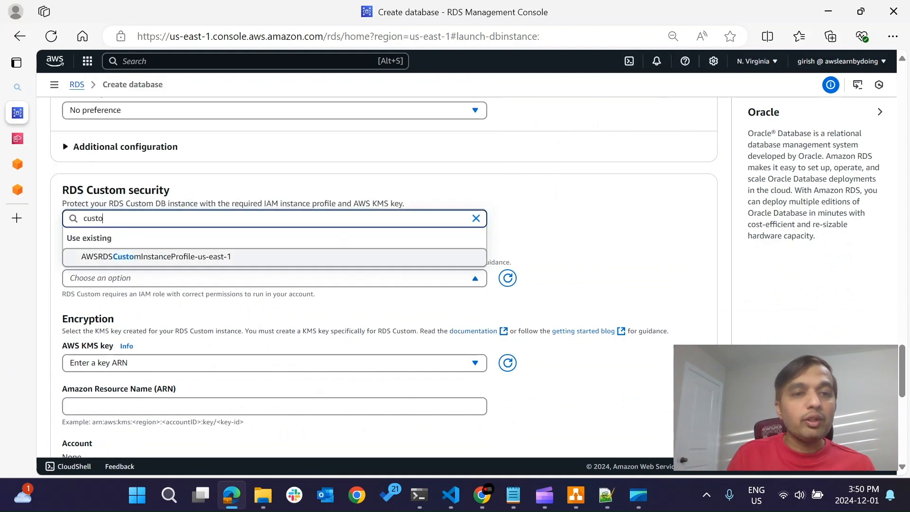
{"action": "key", "text": "Return"}
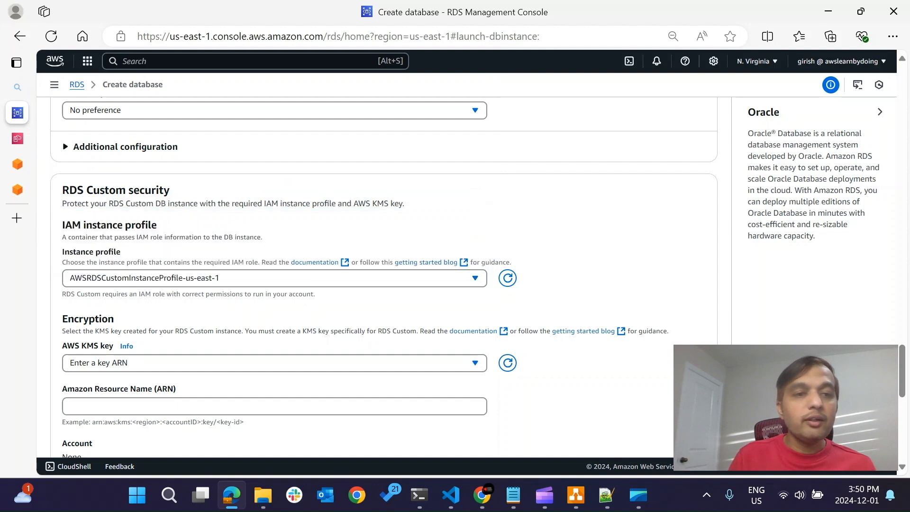
{"action": "left_click", "coordinate": [274, 363]}
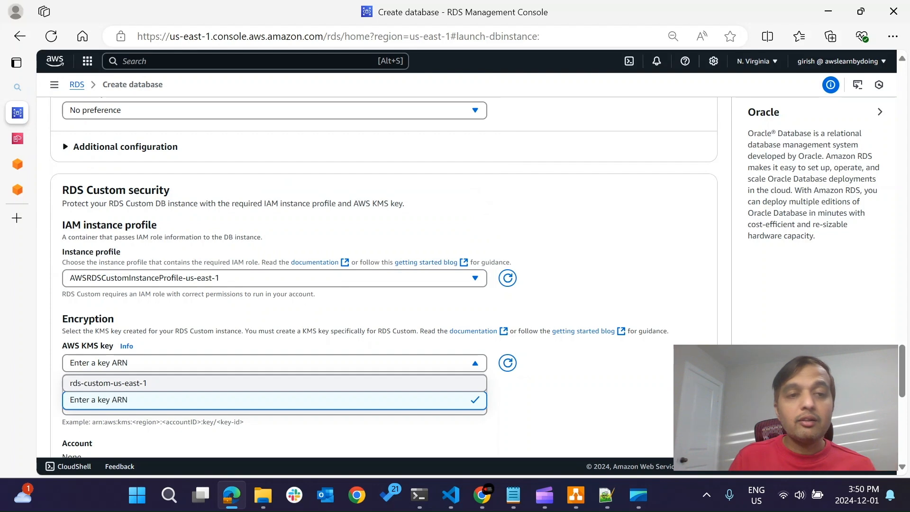
{"action": "left_click", "coordinate": [273, 383]}
Create the database with full automation and no tags, and dismiss the suggested add-ons.
{"action": "scroll", "coordinate": [383, 274], "scroll_direction": "down", "scroll_amount": 10}
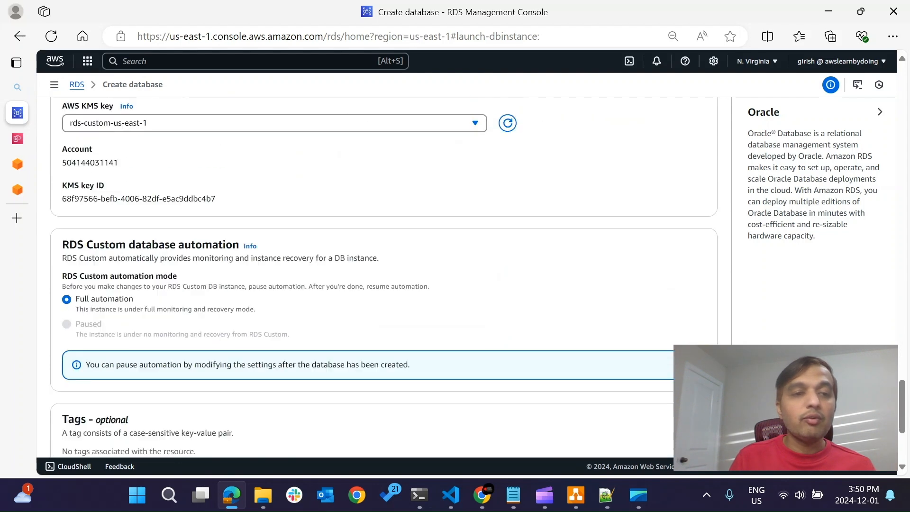
{"action": "scroll", "coordinate": [383, 275], "scroll_direction": "down", "scroll_amount": 2}
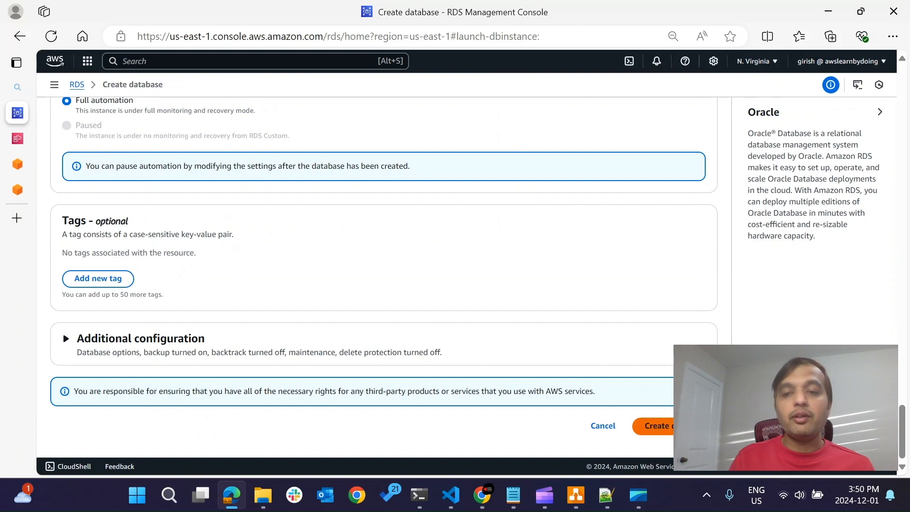
{"action": "left_click", "coordinate": [651, 425]}
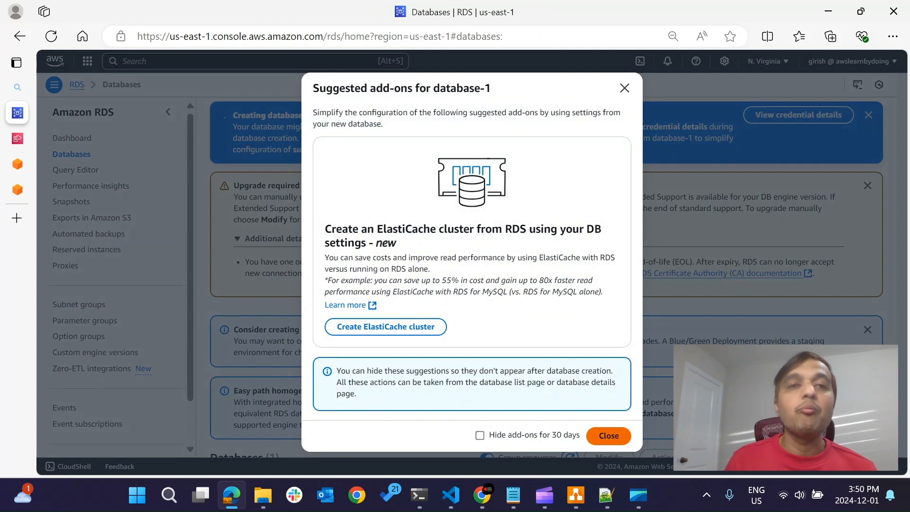
{"action": "left_click", "coordinate": [608, 435]}
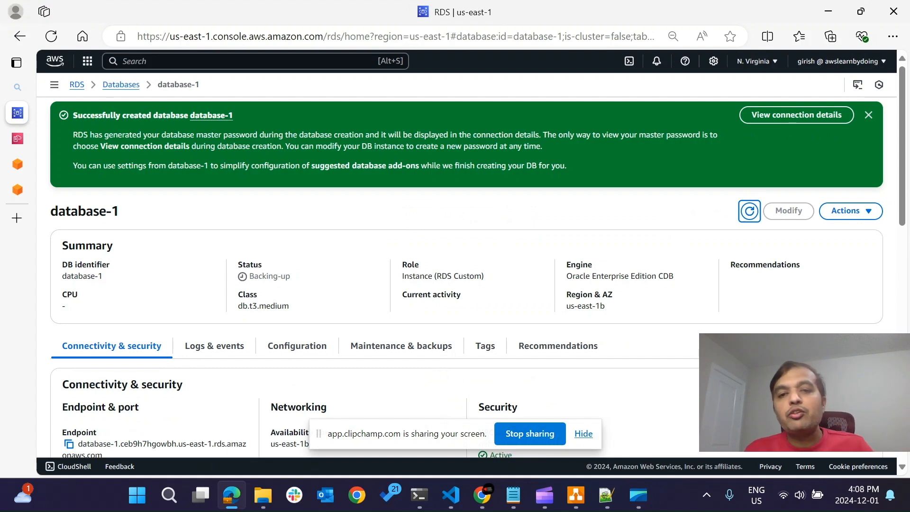
Examine the engine, role, networking, security, endpoint and port details of database-1.
{"action": "double_click", "coordinate": [666, 276]}
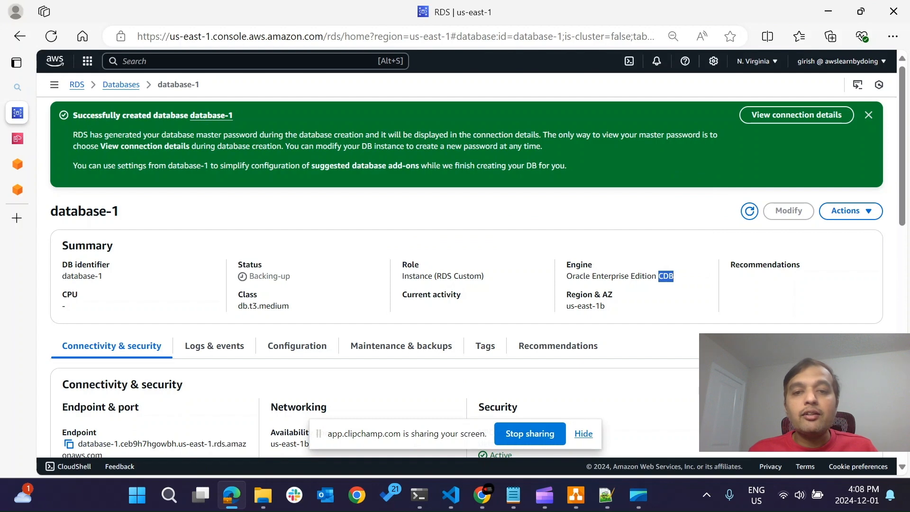
{"action": "double_click", "coordinate": [468, 276]}
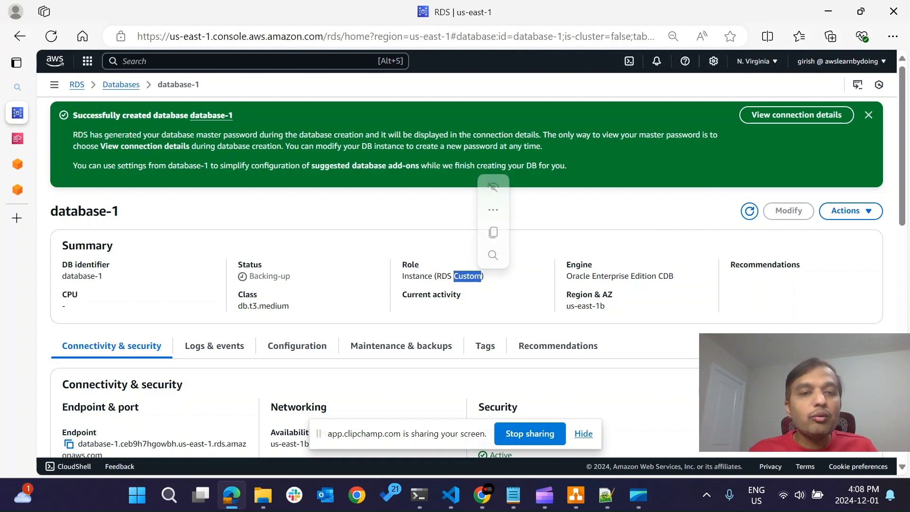
{"action": "scroll", "coordinate": [477, 262], "scroll_direction": "down", "scroll_amount": 2}
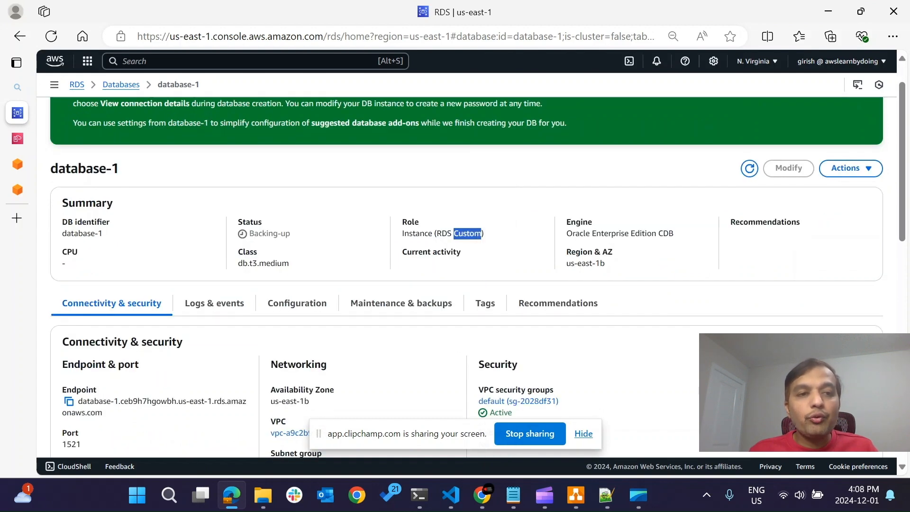
{"action": "scroll", "coordinate": [476, 261], "scroll_direction": "down", "scroll_amount": 1}
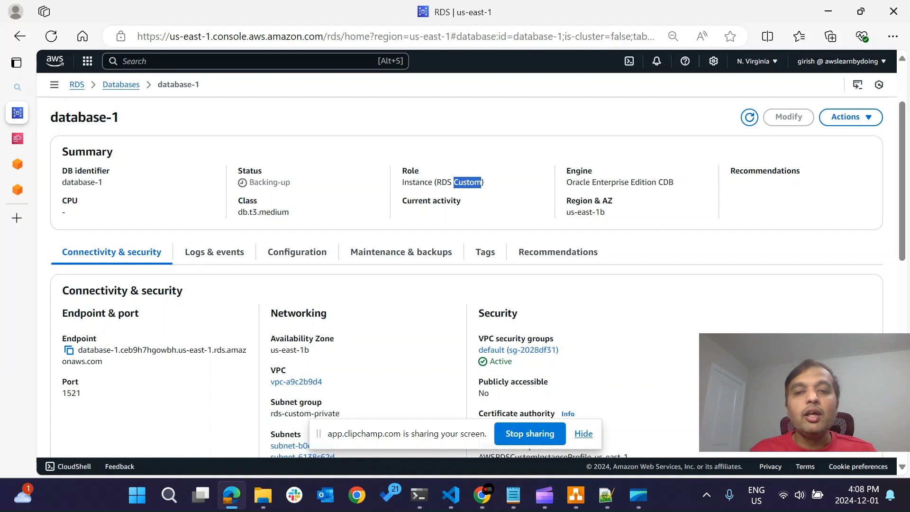
{"action": "scroll", "coordinate": [473, 279], "scroll_direction": "down", "scroll_amount": 1}
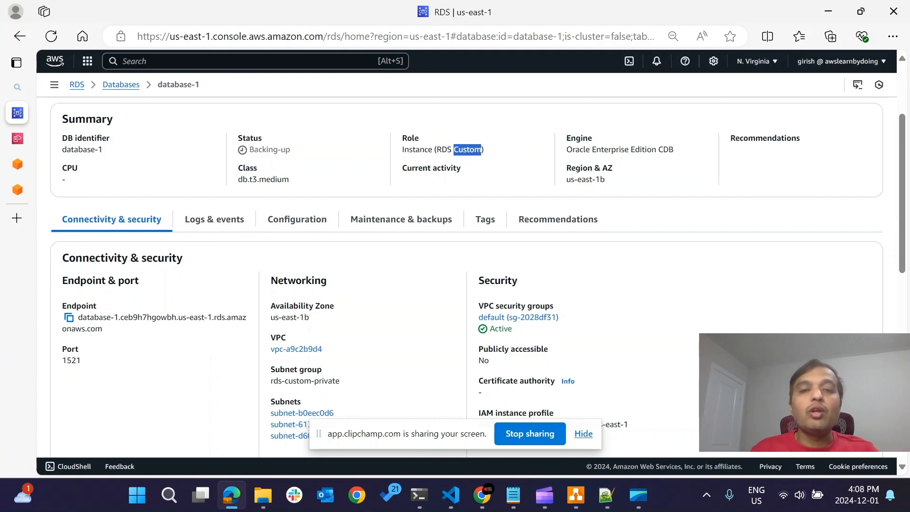
{"action": "scroll", "coordinate": [477, 272], "scroll_direction": "down", "scroll_amount": 1}
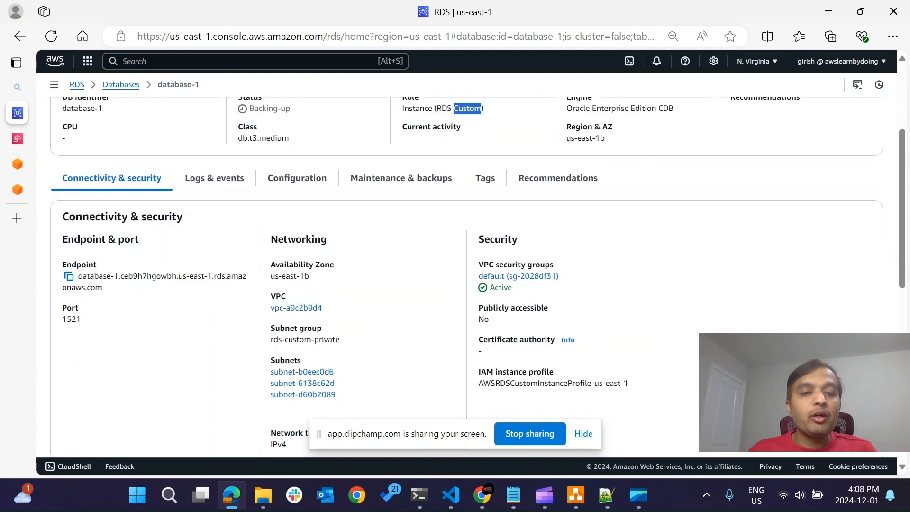
{"action": "scroll", "coordinate": [477, 272], "scroll_direction": "down", "scroll_amount": 1}
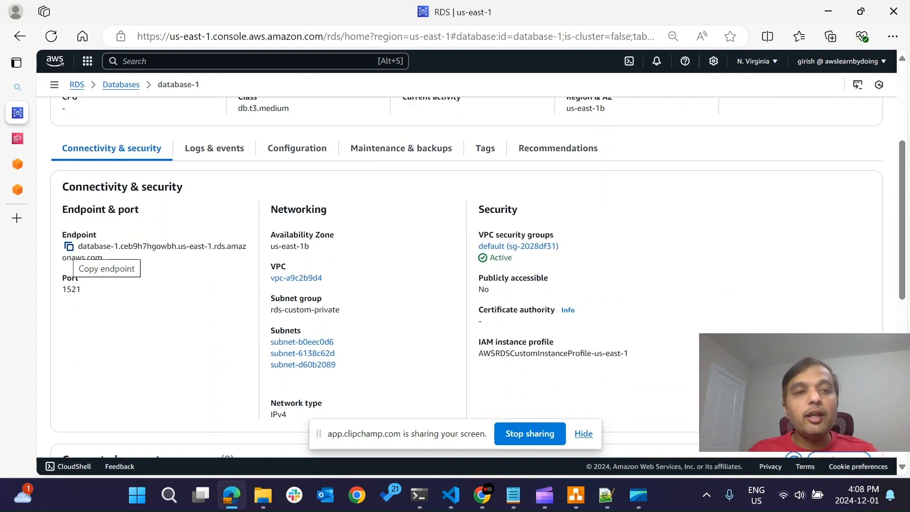
{"action": "double_click", "coordinate": [71, 289]}
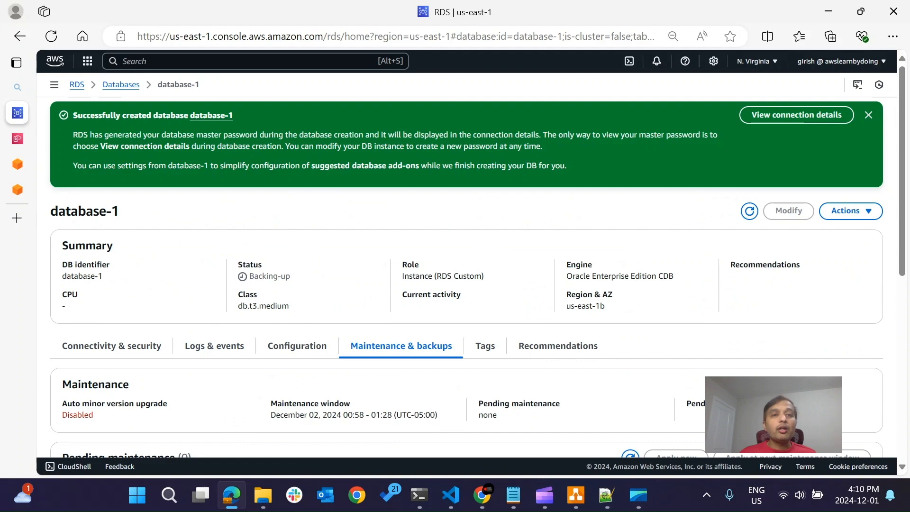
Open the EC2 instances in a new tab and connect to the database's underlying instance through Session Manager.
{"action": "key", "text": "alt+s"}
{"action": "type", "text": "EC2"}
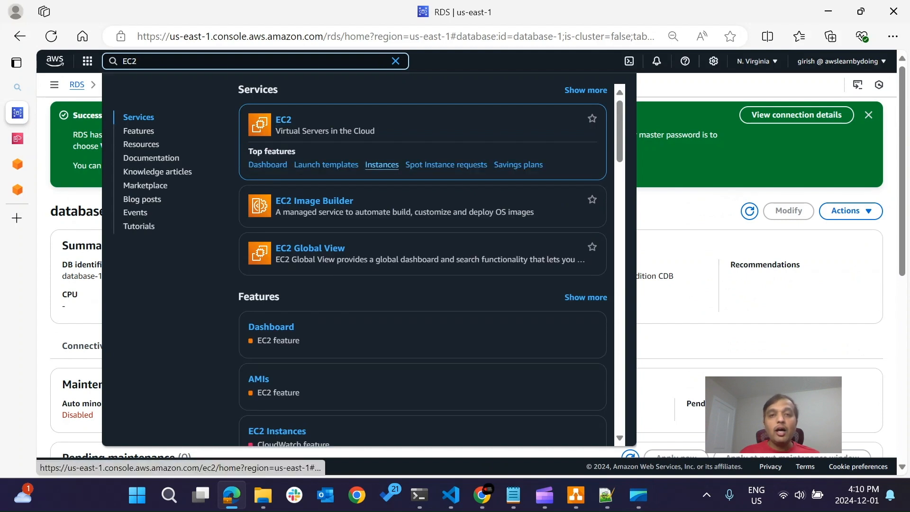
{"action": "right_click", "coordinate": [377, 165]}
{"action": "left_click", "coordinate": [450, 179]}
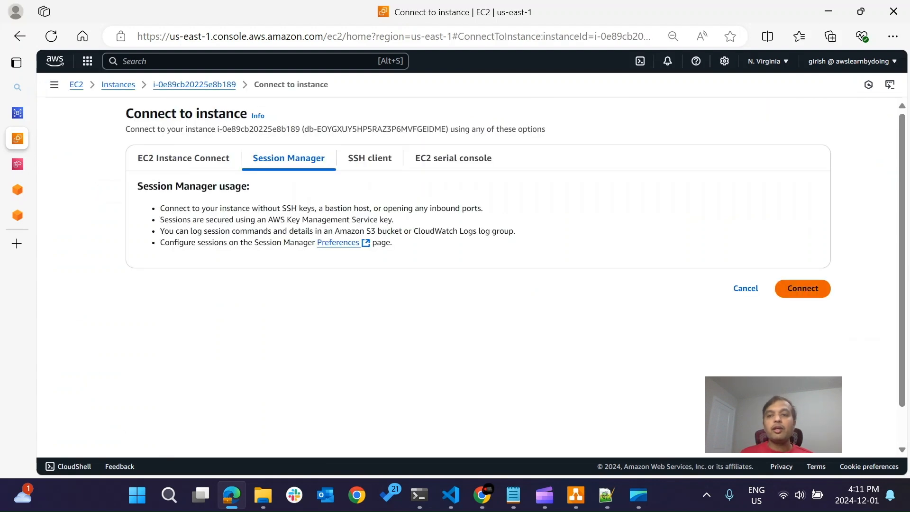
{"action": "left_click", "coordinate": [802, 289]}
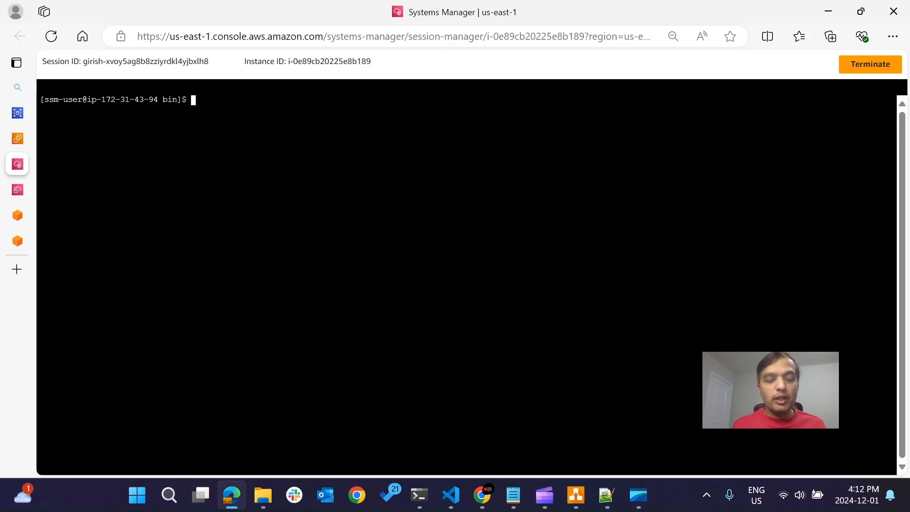
Switch to the oracle account with sudo su - oracle and check its user and group IDs with id oracle.
{"action": "type", "text": "sudo su -"}
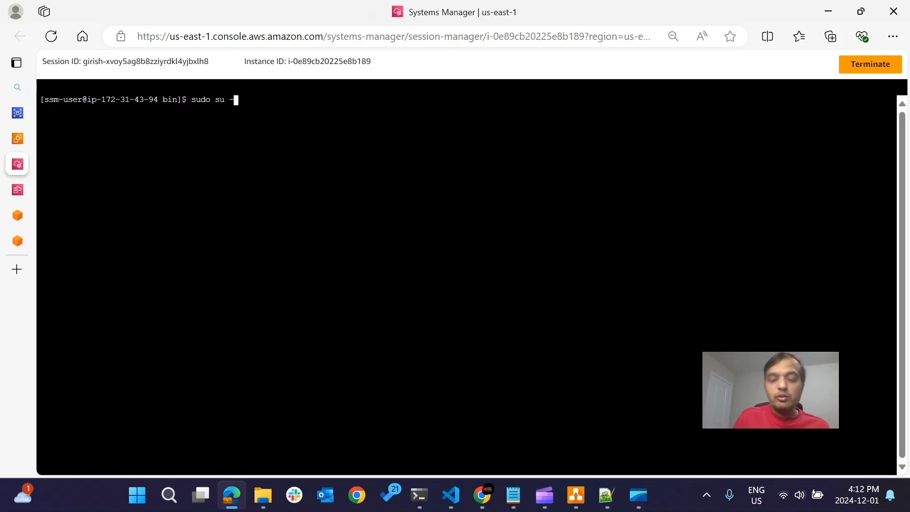
{"action": "type", "text": " oracle"}
{"action": "key", "text": "Return"}
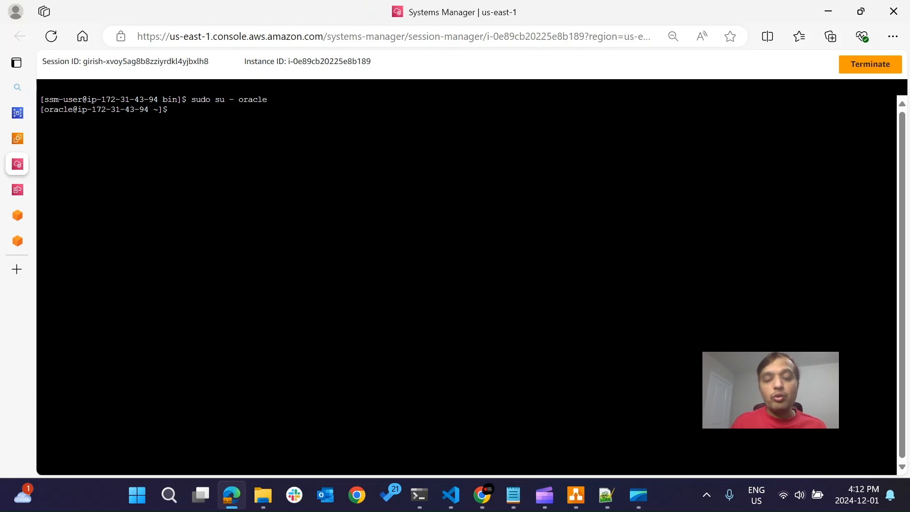
{"action": "type", "text": "id oracle"}
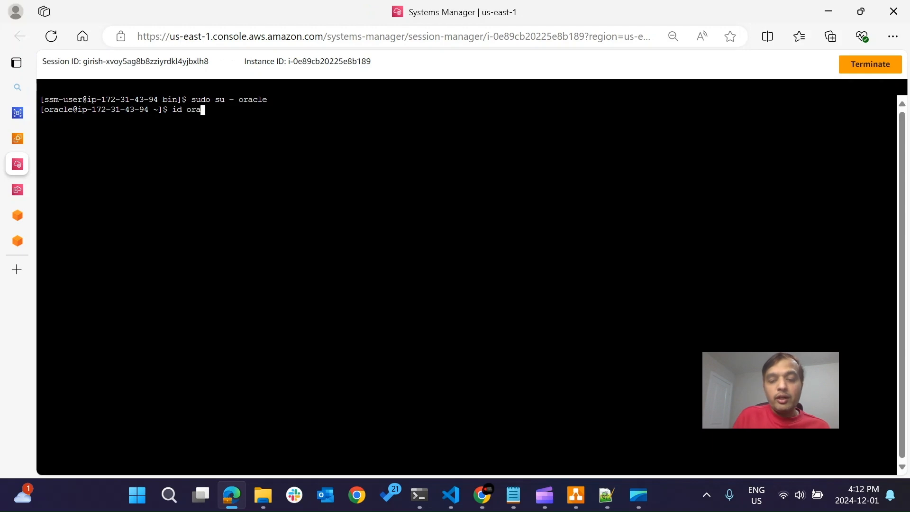
{"action": "key", "text": "Return"}
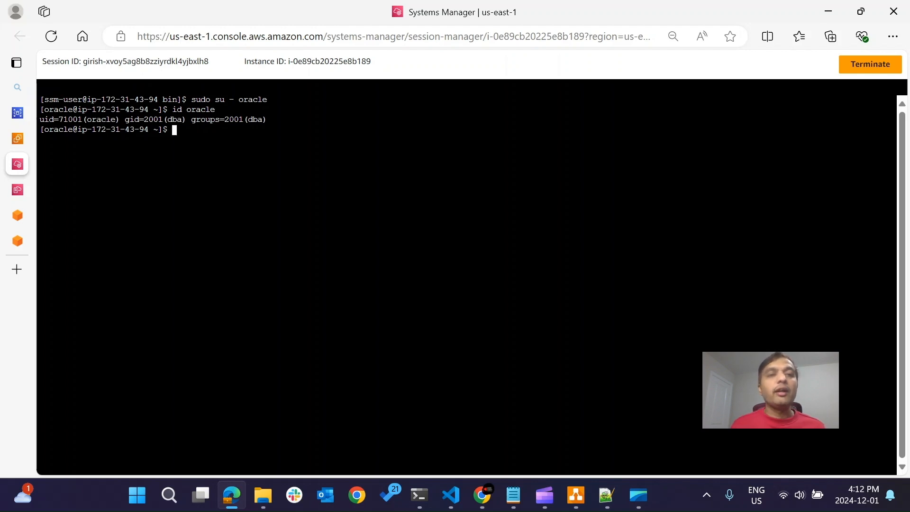
Change to the /home/oracle directory and list its contents with ls.
{"action": "type", "text": "c"}
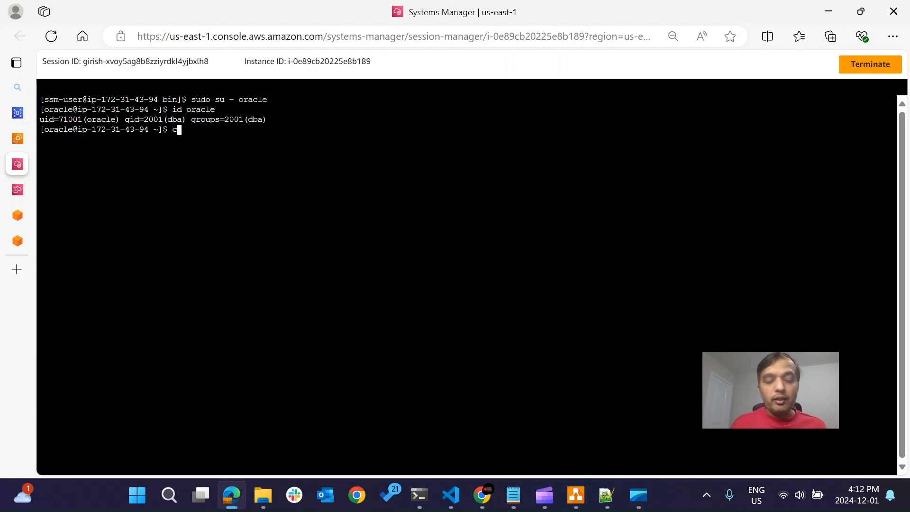
{"action": "type", "text": "d /home/oracle"}
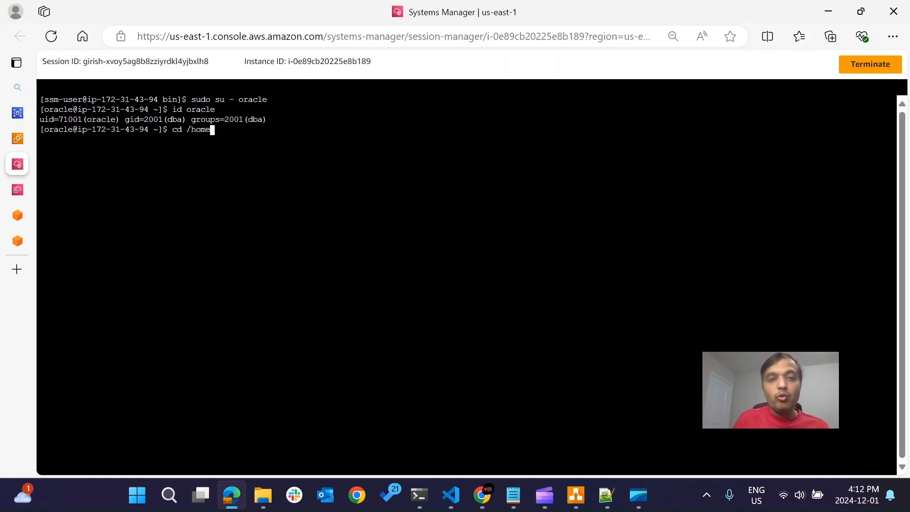
{"action": "key", "text": "Return"}
{"action": "type", "text": "ls"}
{"action": "key", "text": "Return"}
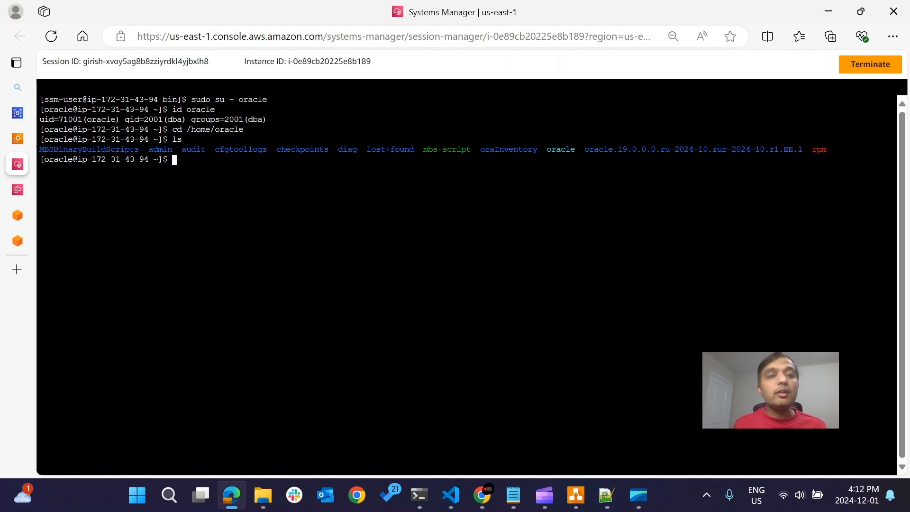
Check for the running Oracle process monitor with ps -ef|grep pmon.
{"action": "type", "text": "ps -ef|grep pmon"}
{"action": "key", "text": "Return"}
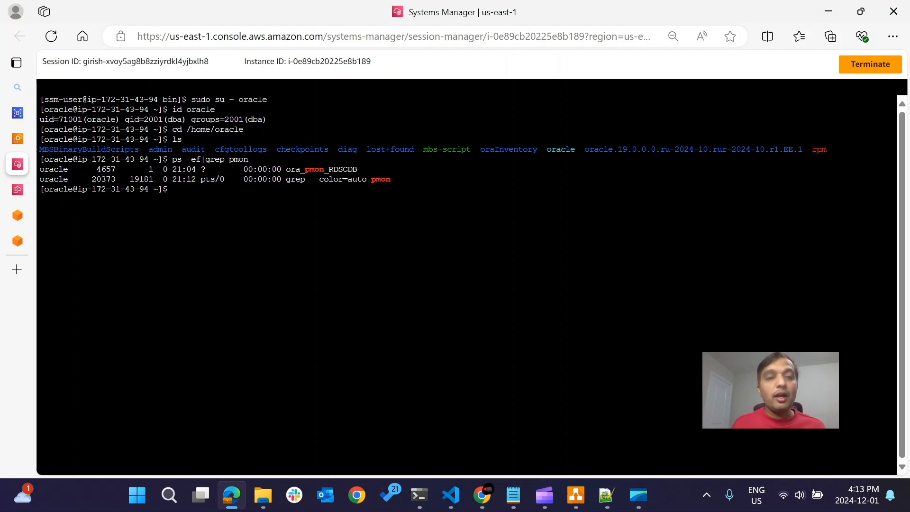
Connect to the database in SQL*Plus with sqlplus / as sysdba.
{"action": "type", "text": "sqlpl"}
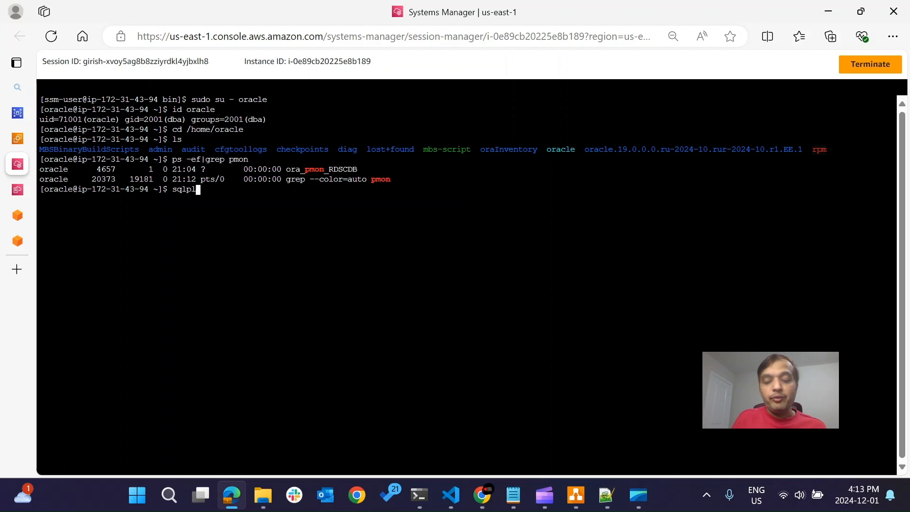
{"action": "type", "text": "us / as sysdba"}
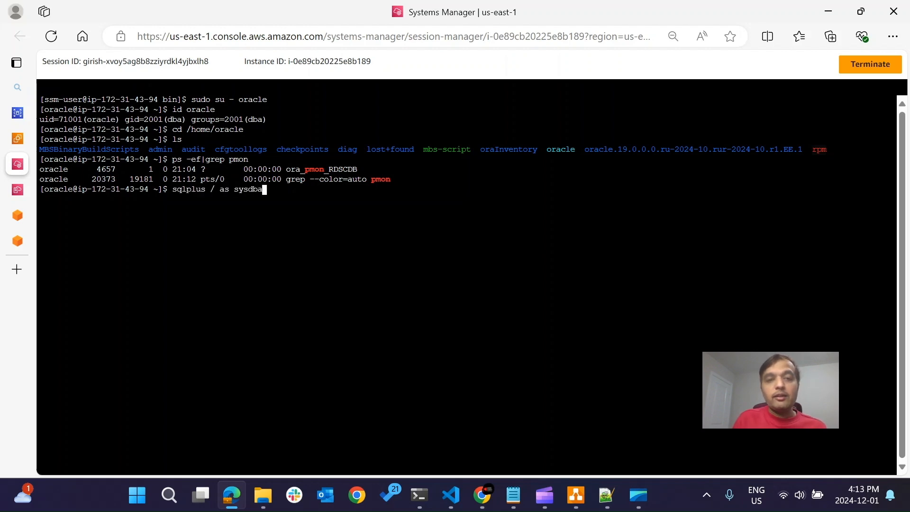
{"action": "key", "text": "Return"}
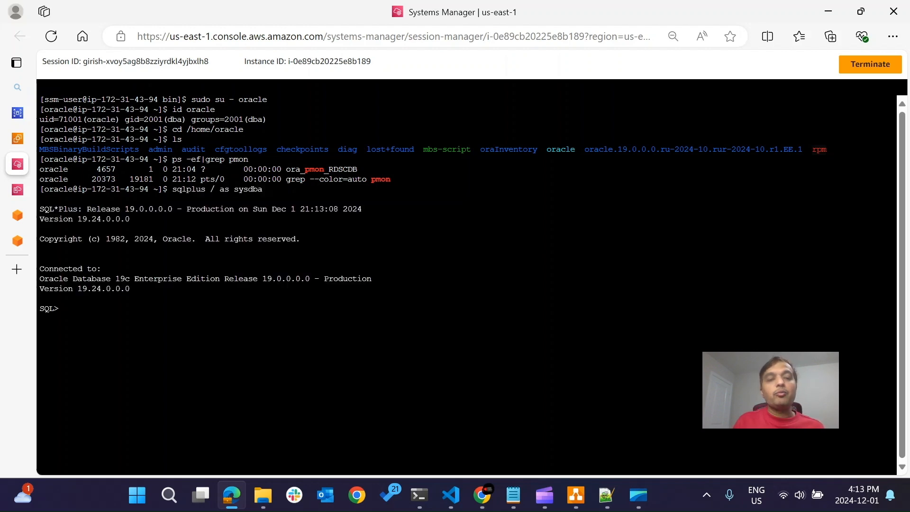